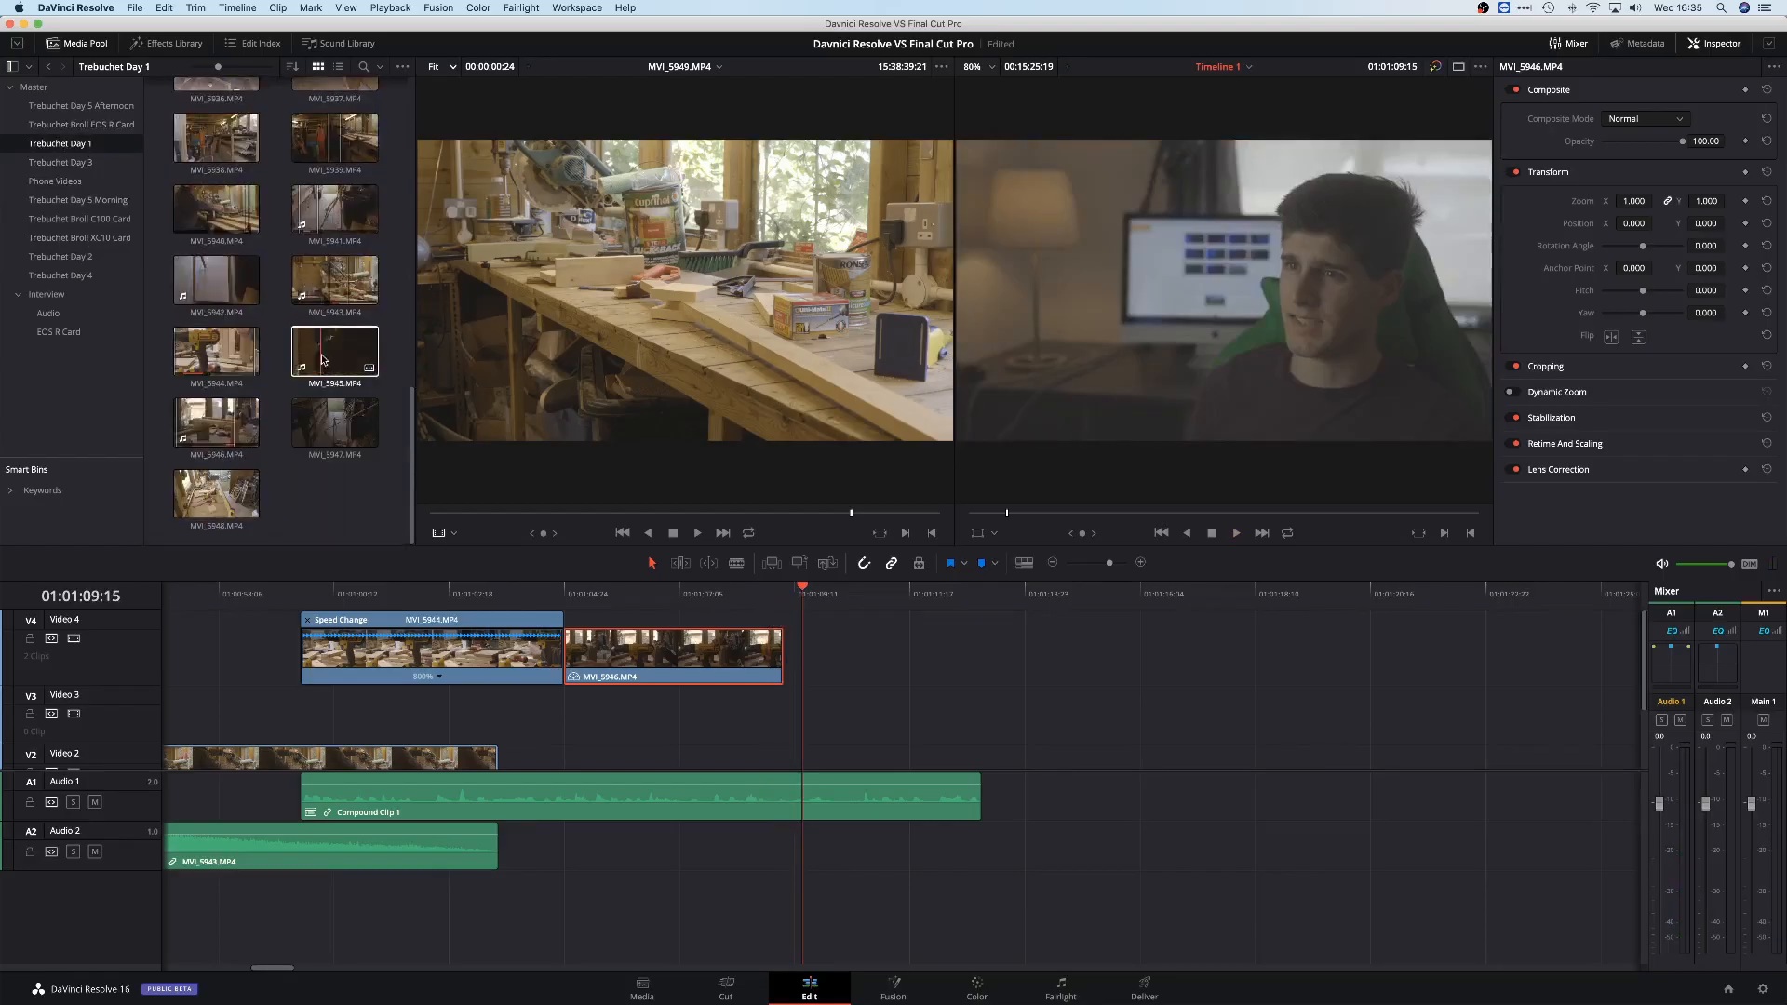
In DaVinci Resolve, preview clips MVI_5945 and MVI_5947 from the Trebuchet Day 1 bin
click(323, 360)
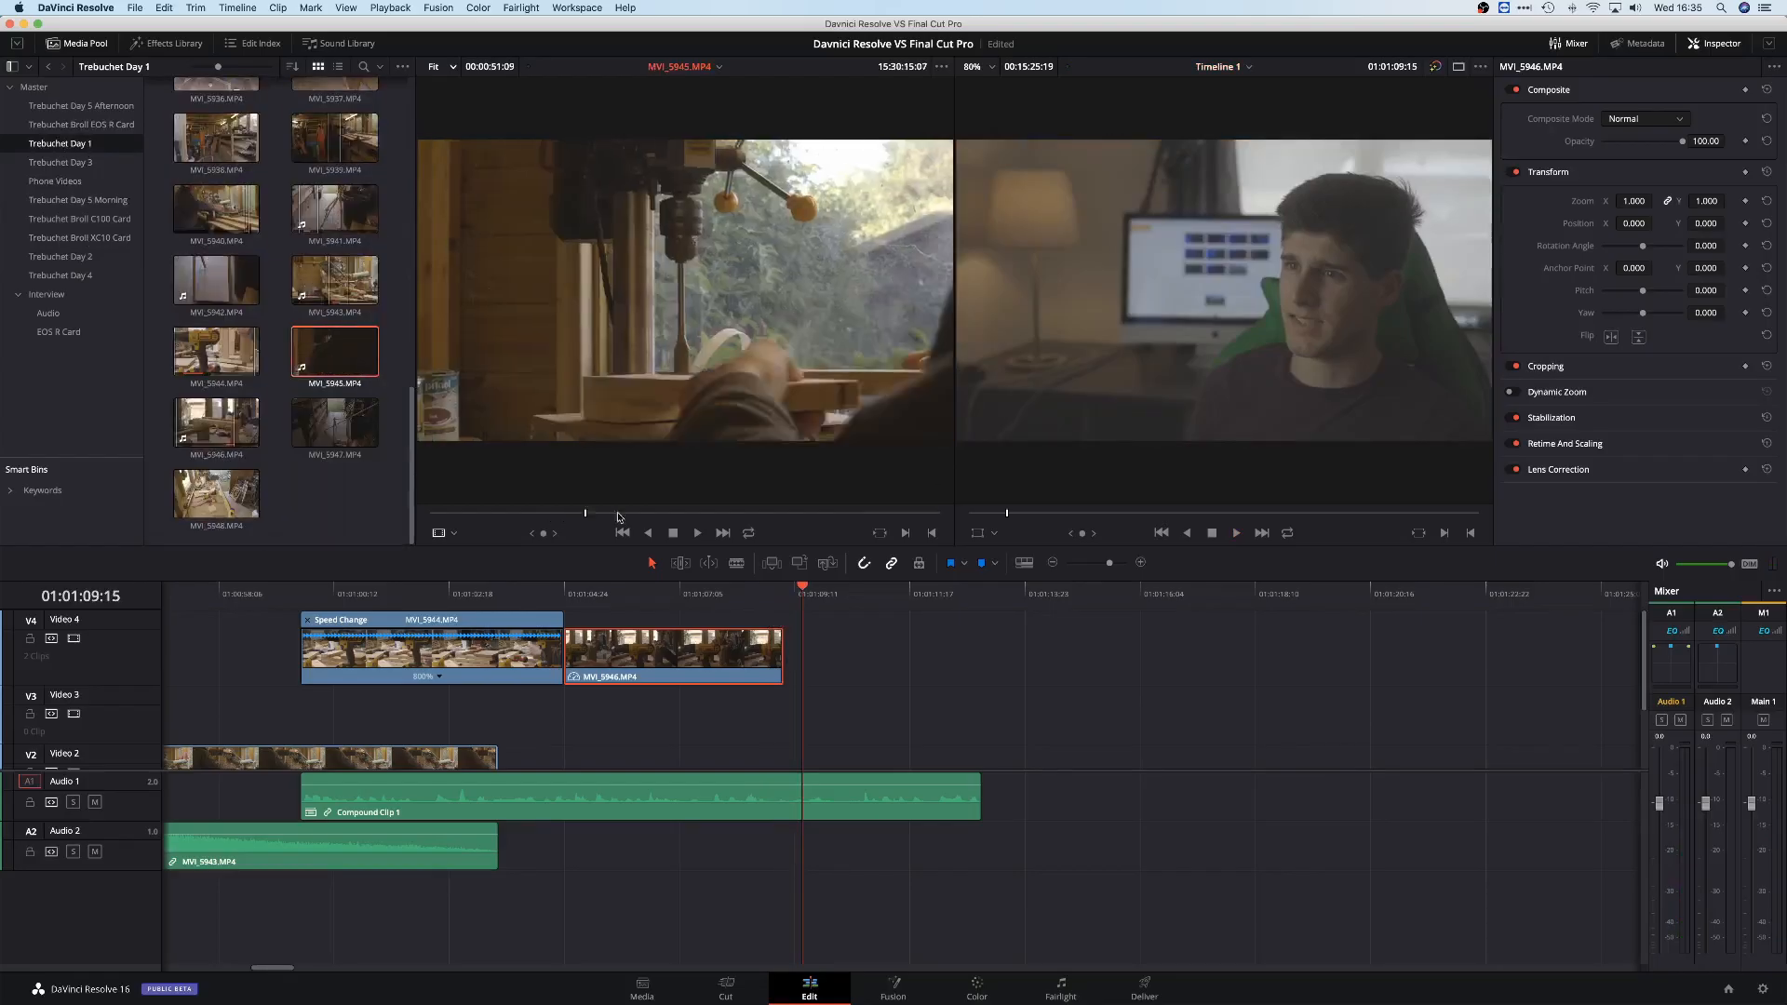
click(334, 424)
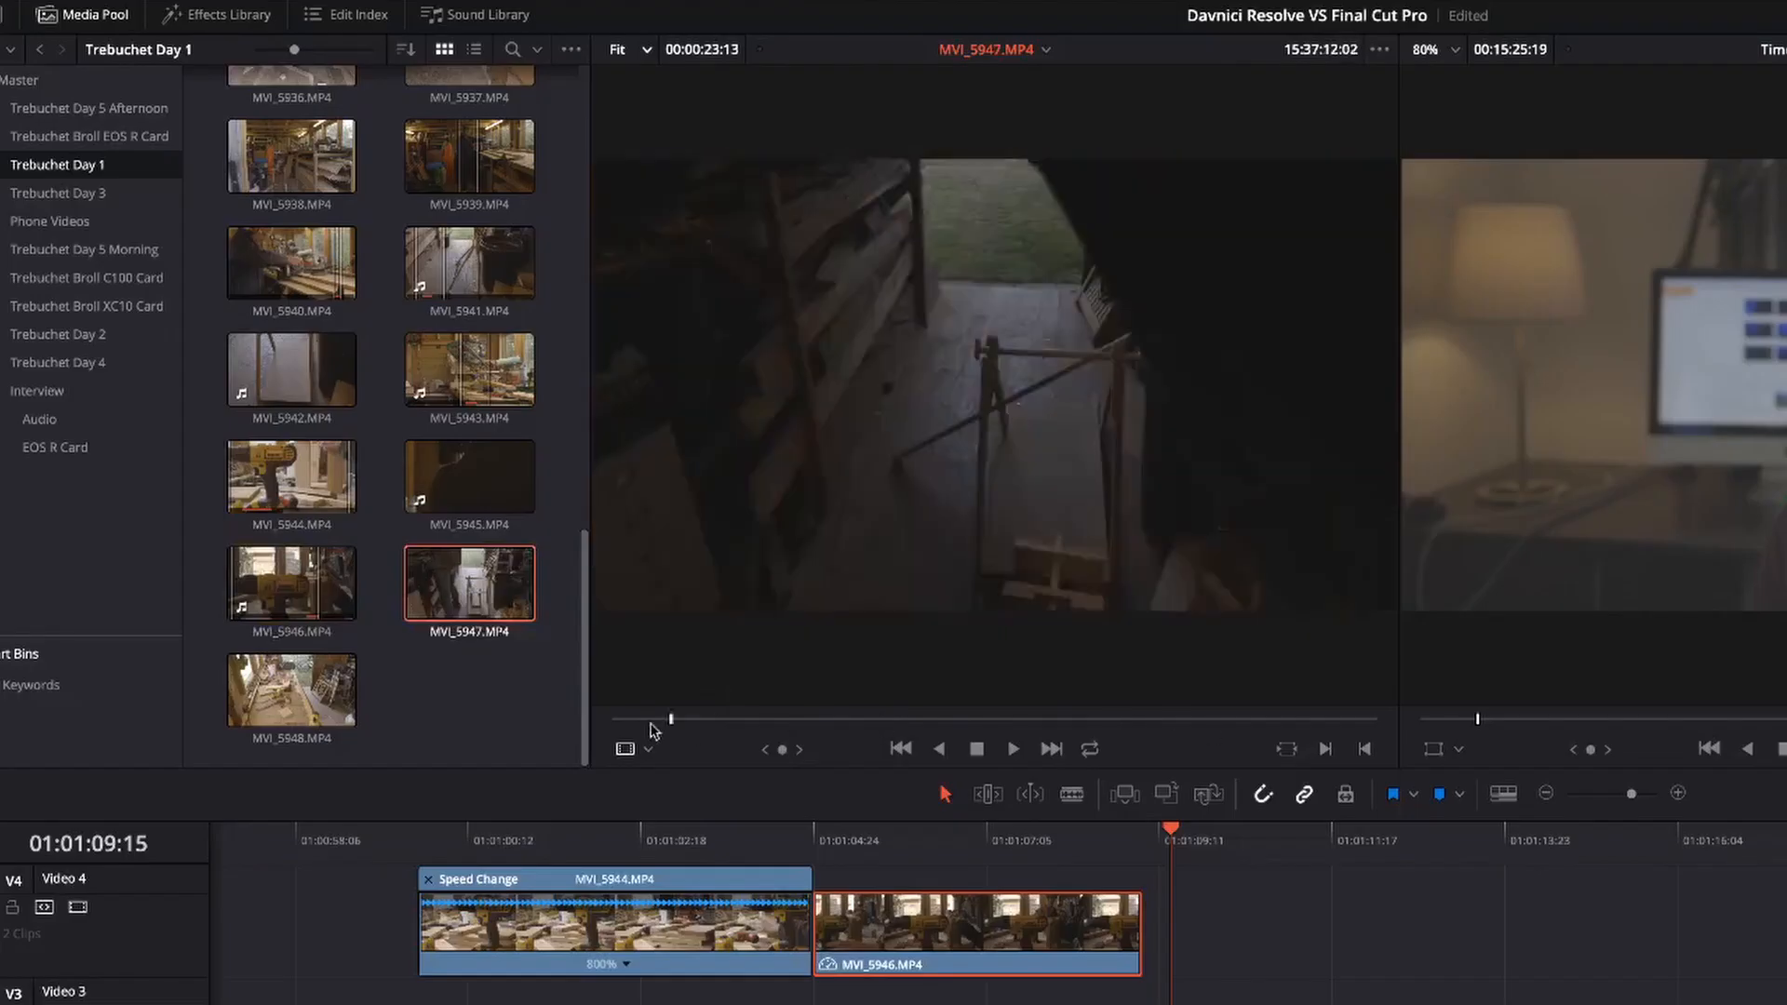
drag(654, 731, 716, 739)
drag(975, 560, 1169, 931)
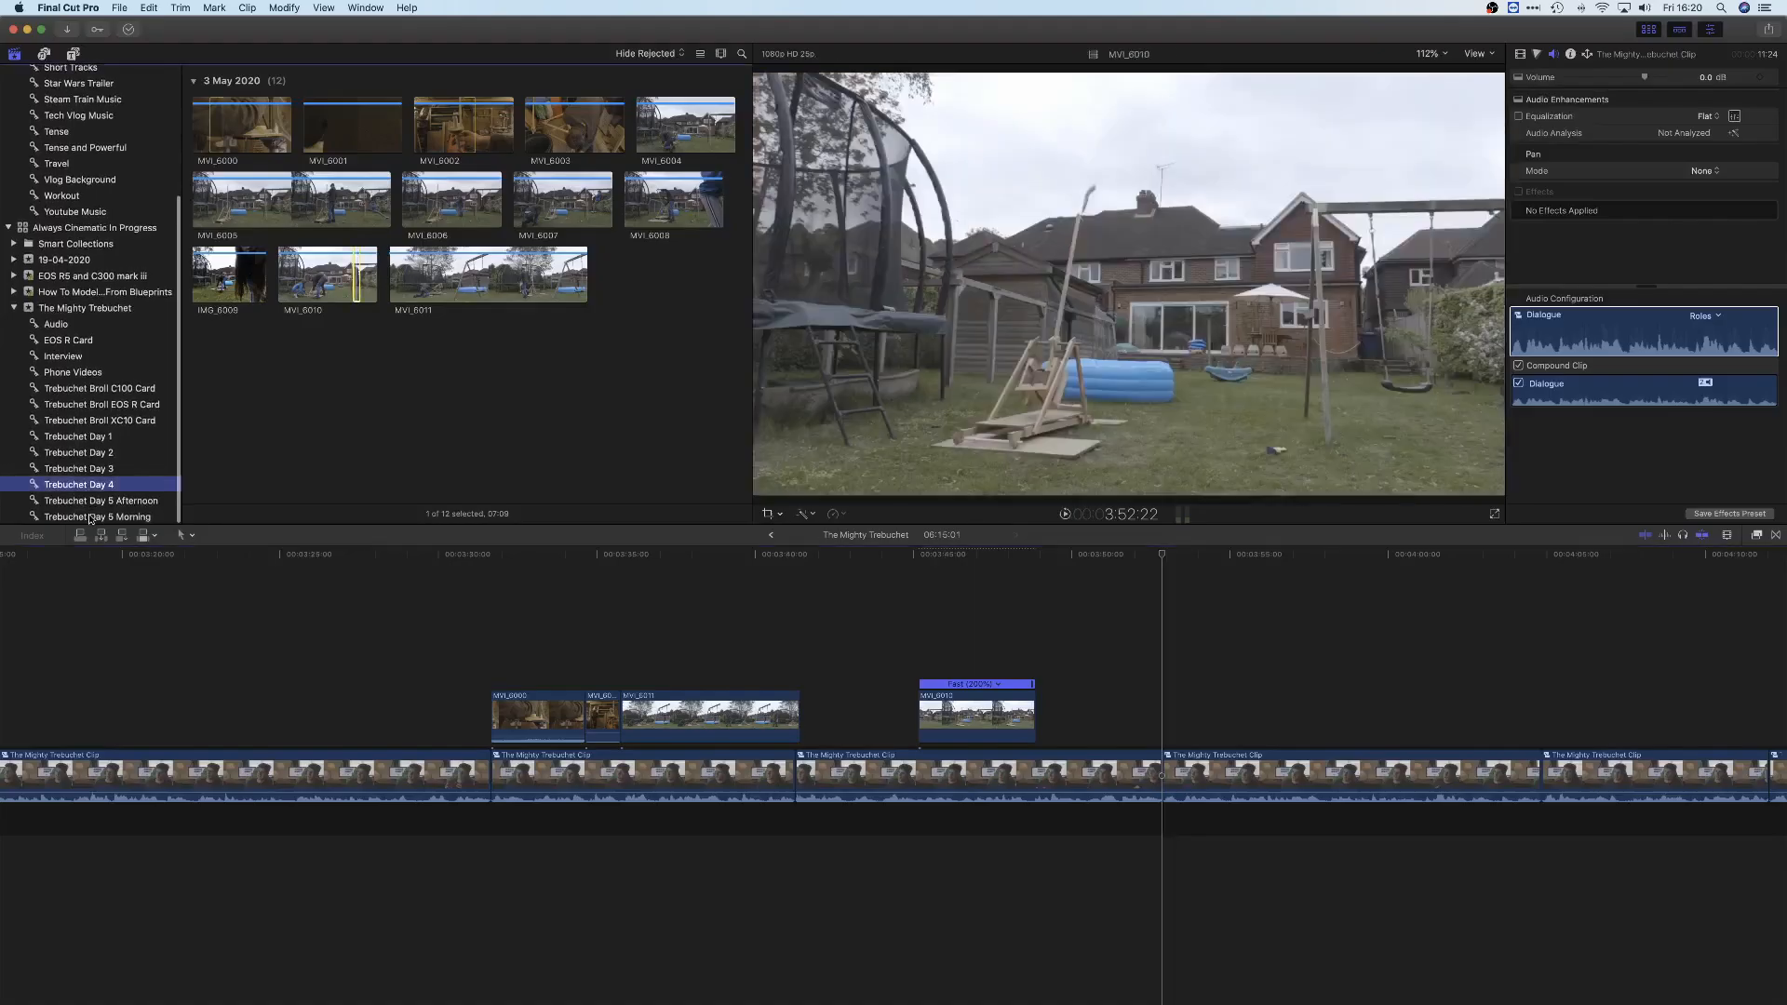
In Final Cut Pro, select a range of MVI_6014 from Trebuchet Day 5 Morning and connect it above the interview
click(90, 518)
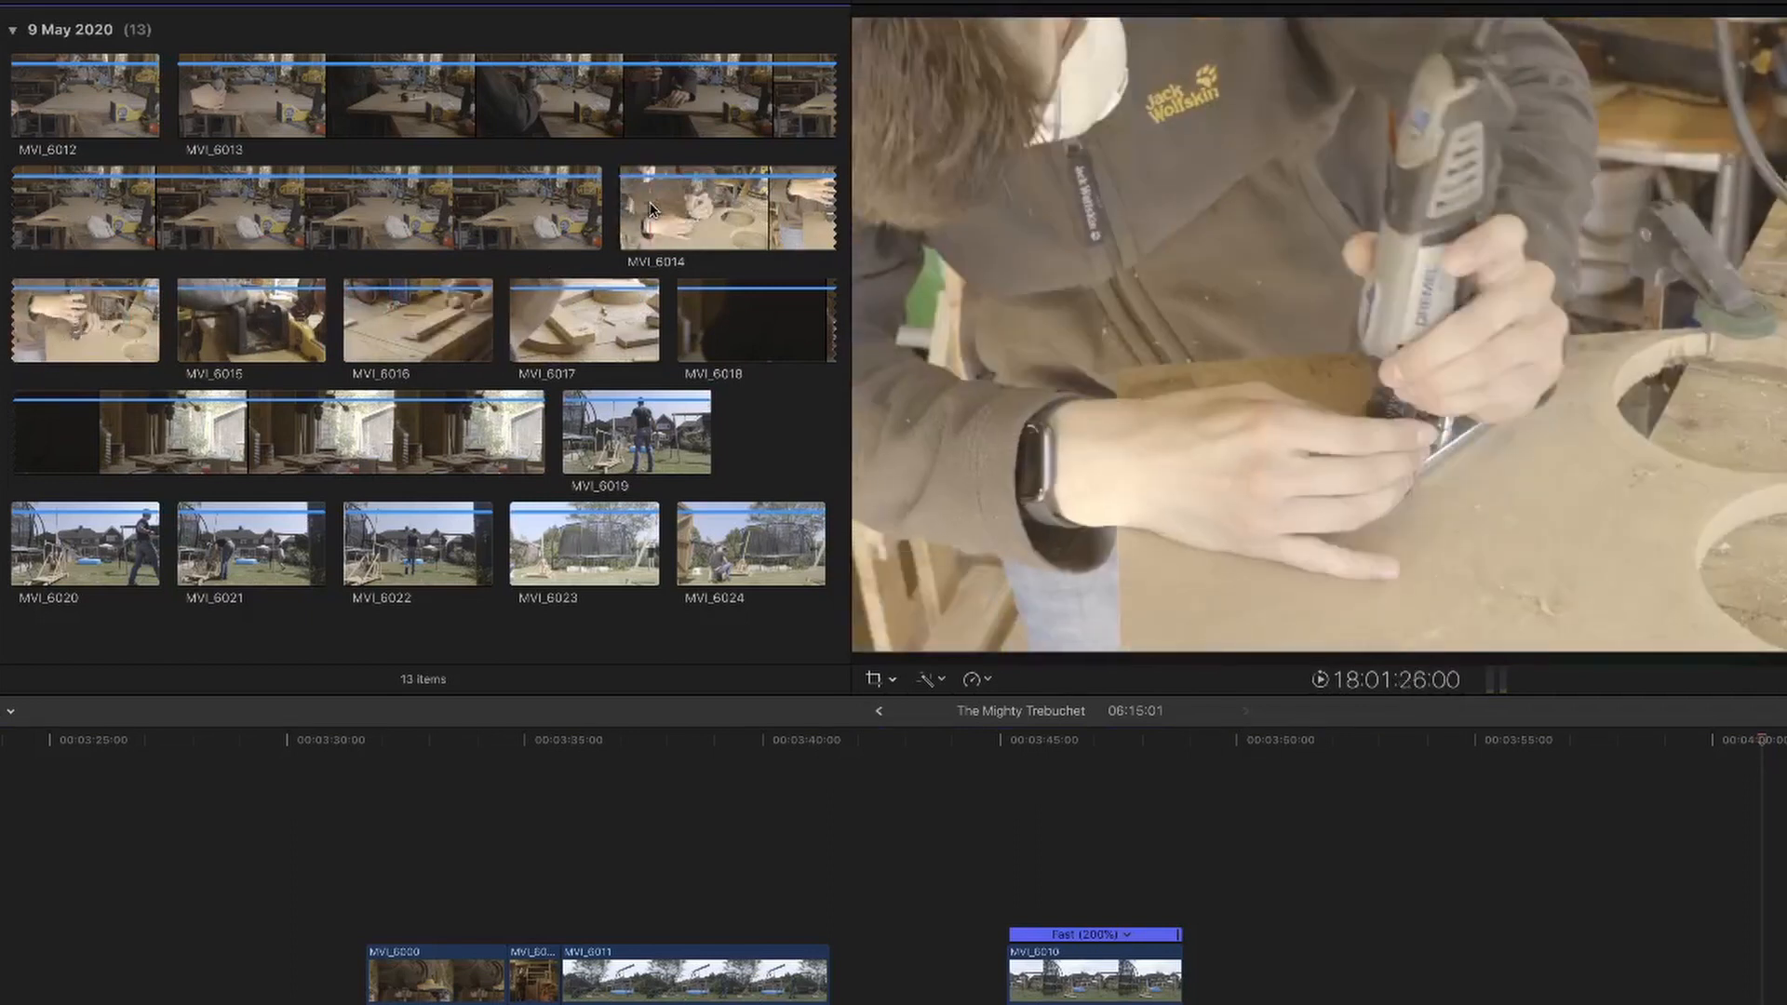
drag(682, 208, 409, 276)
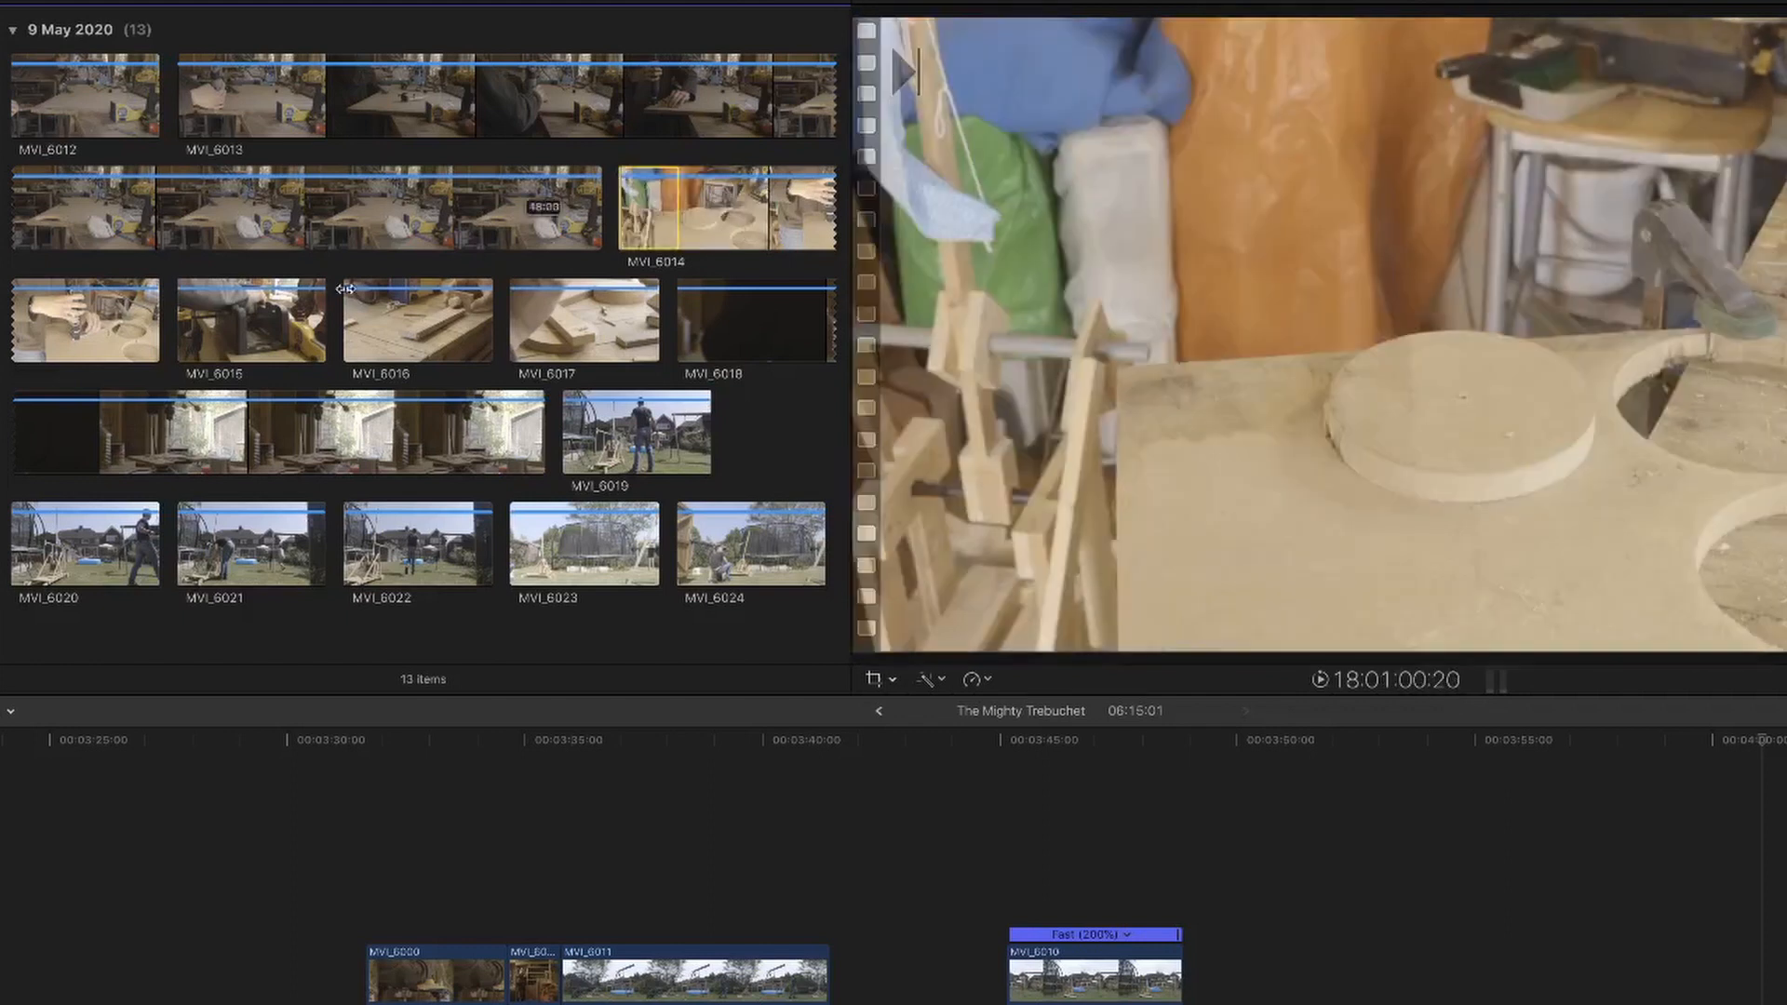
drag(157, 311, 1343, 945)
drag(1056, 851, 1058, 851)
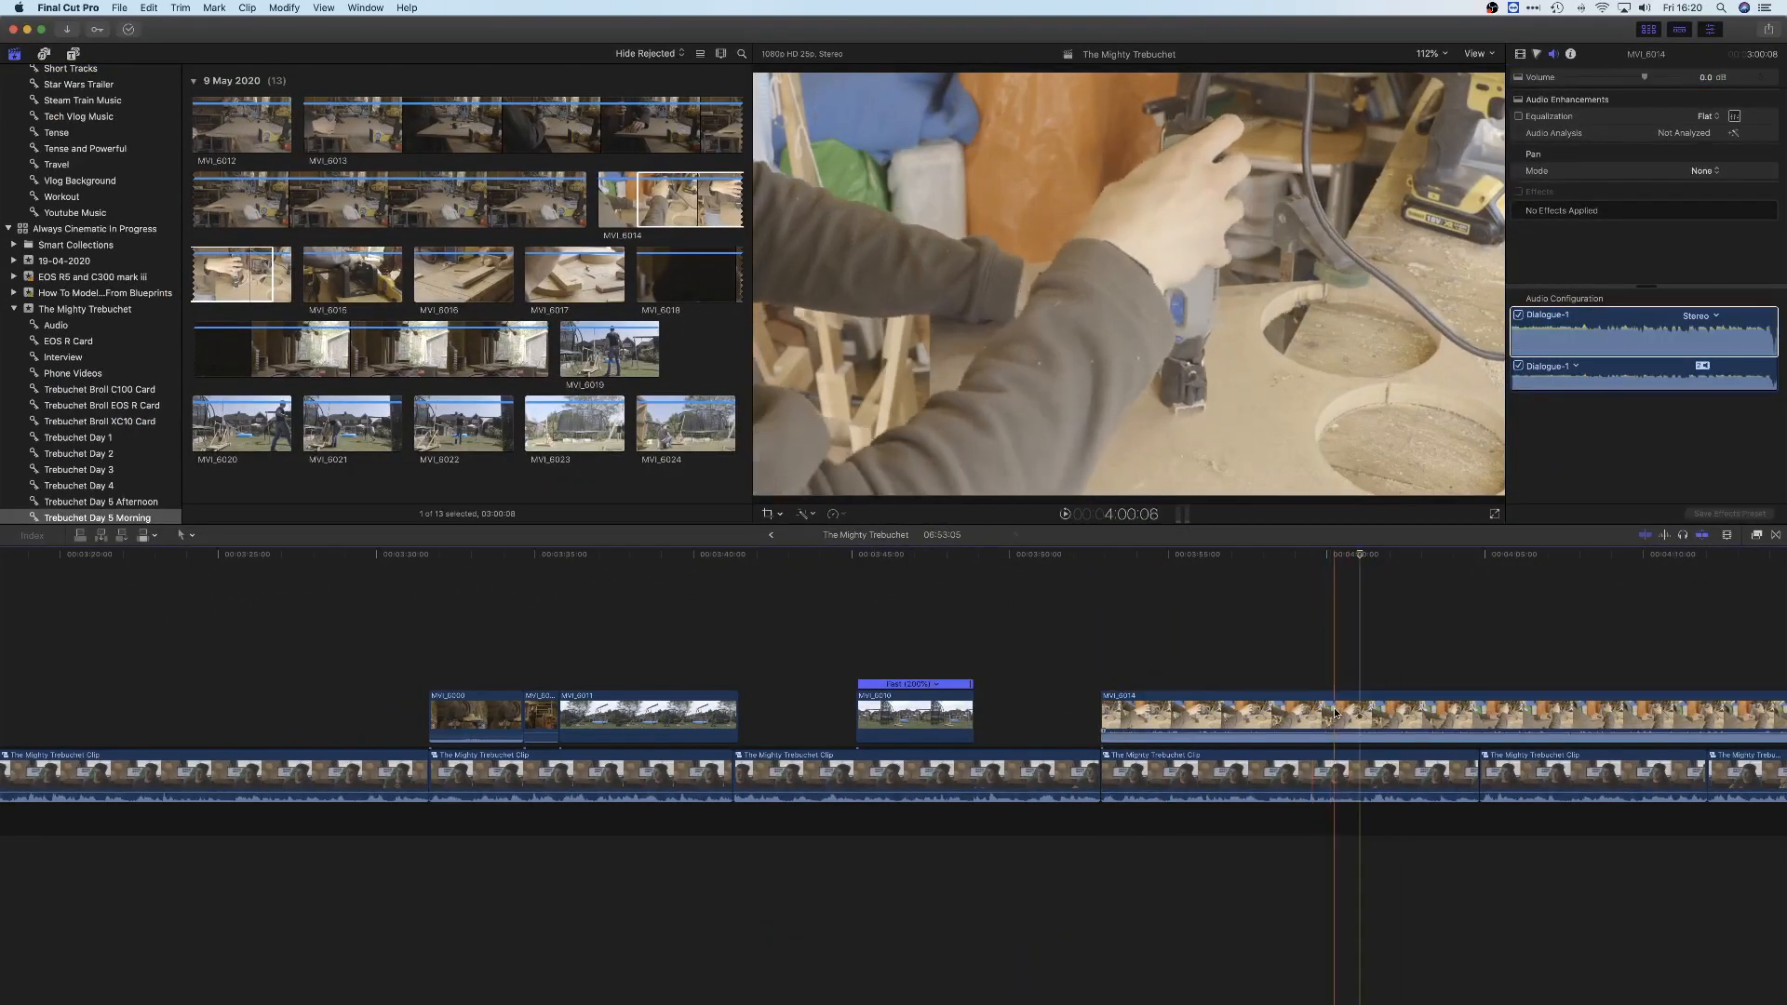
Speed up the connected MVI_6014 clip to 20x, lower its volume to -27 dB and play it back
mouse_move(1517, 711)
click(1576, 750)
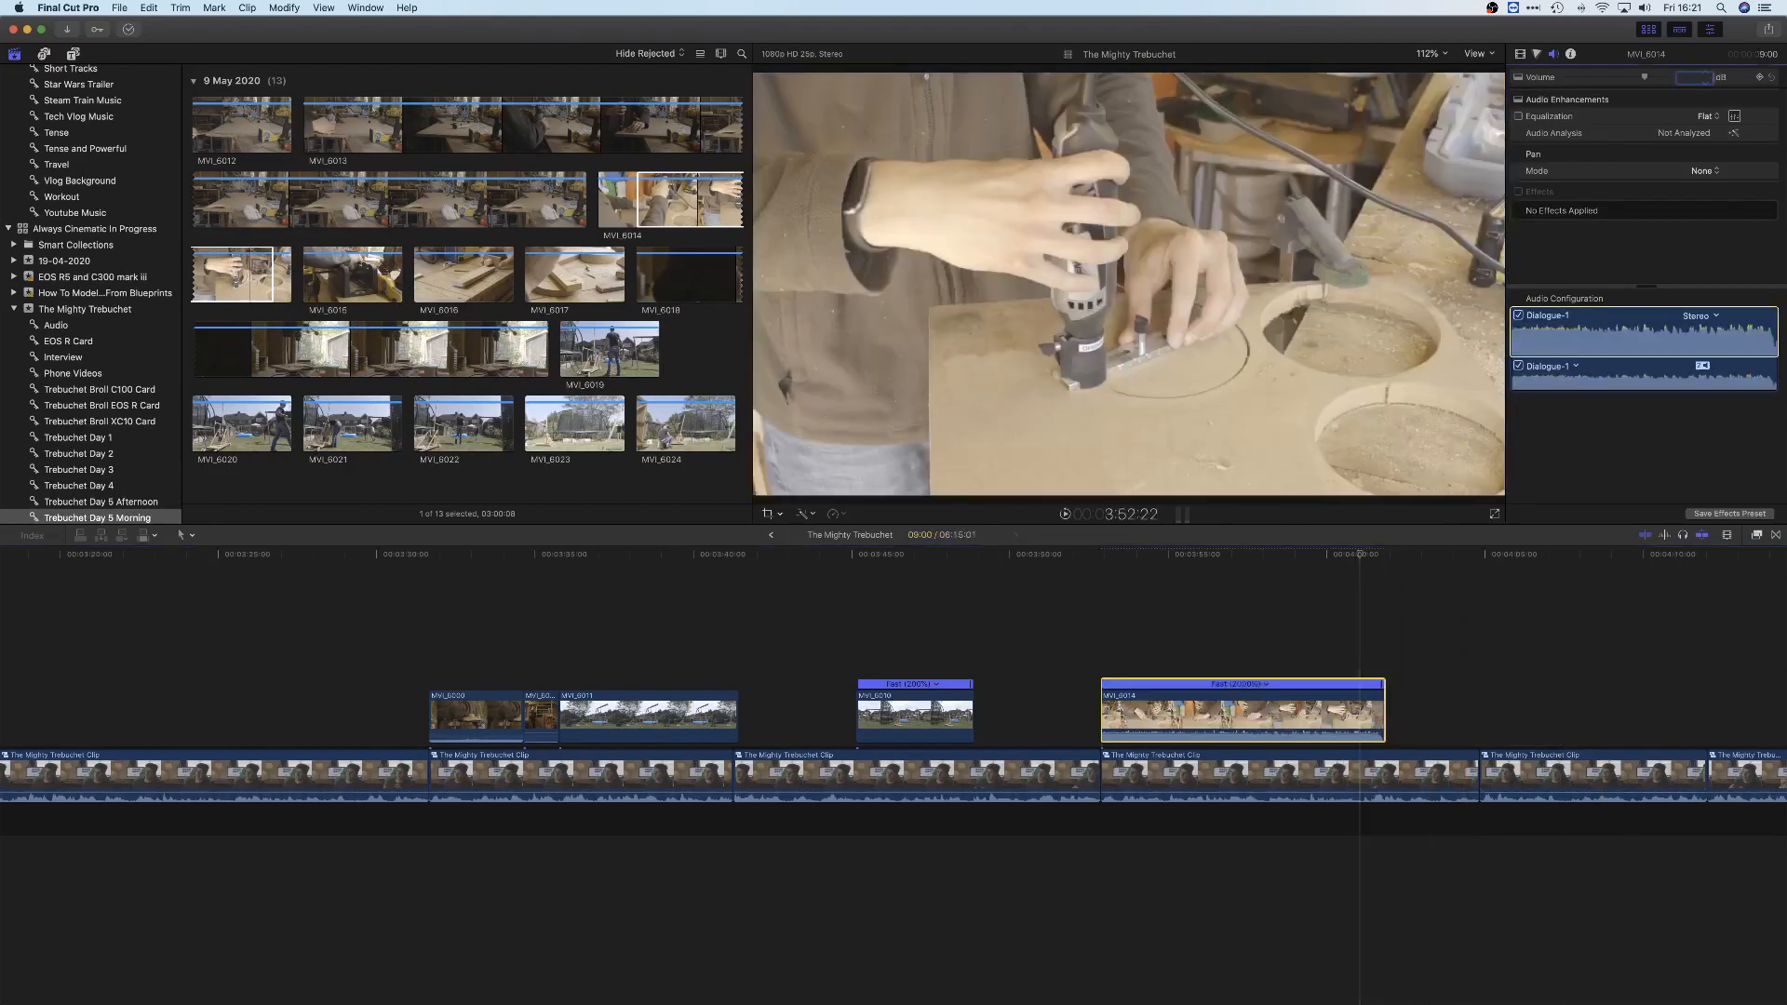
click(1110, 609)
key(space)
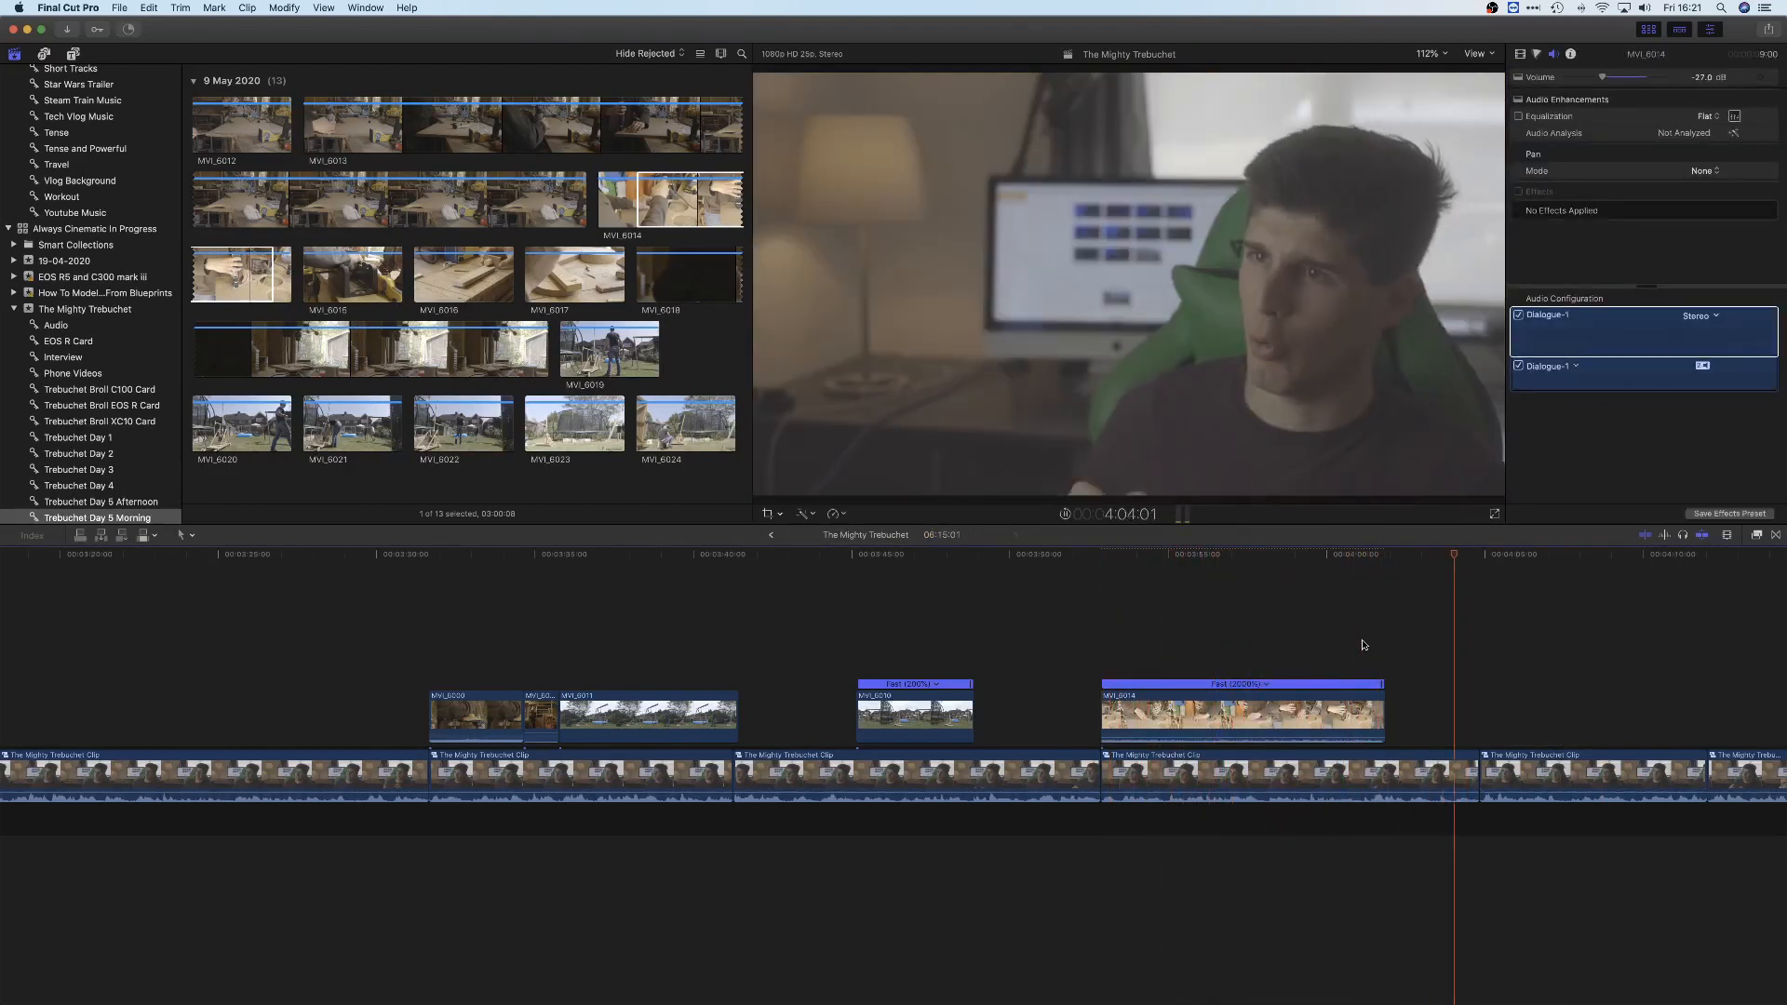
Connect clip MVI_6019 above the start of the next interview section and speed it up to 2x
scroll(1311, 623, right, 4)
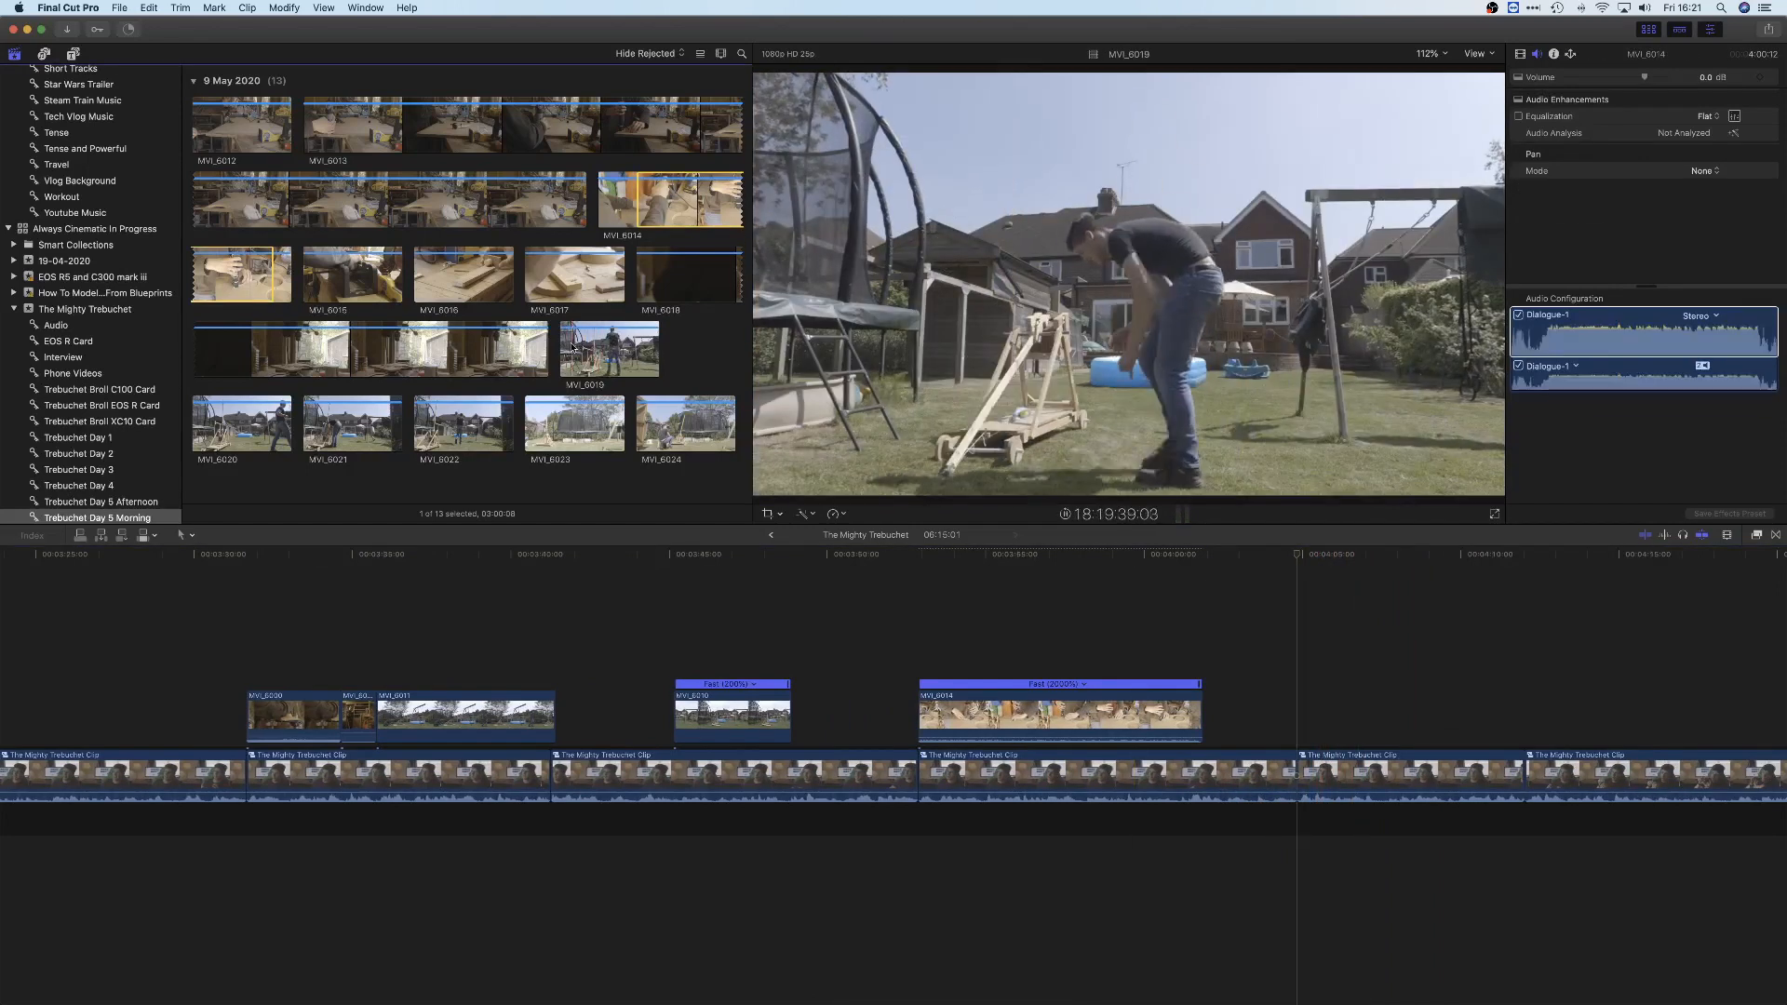
key(q)
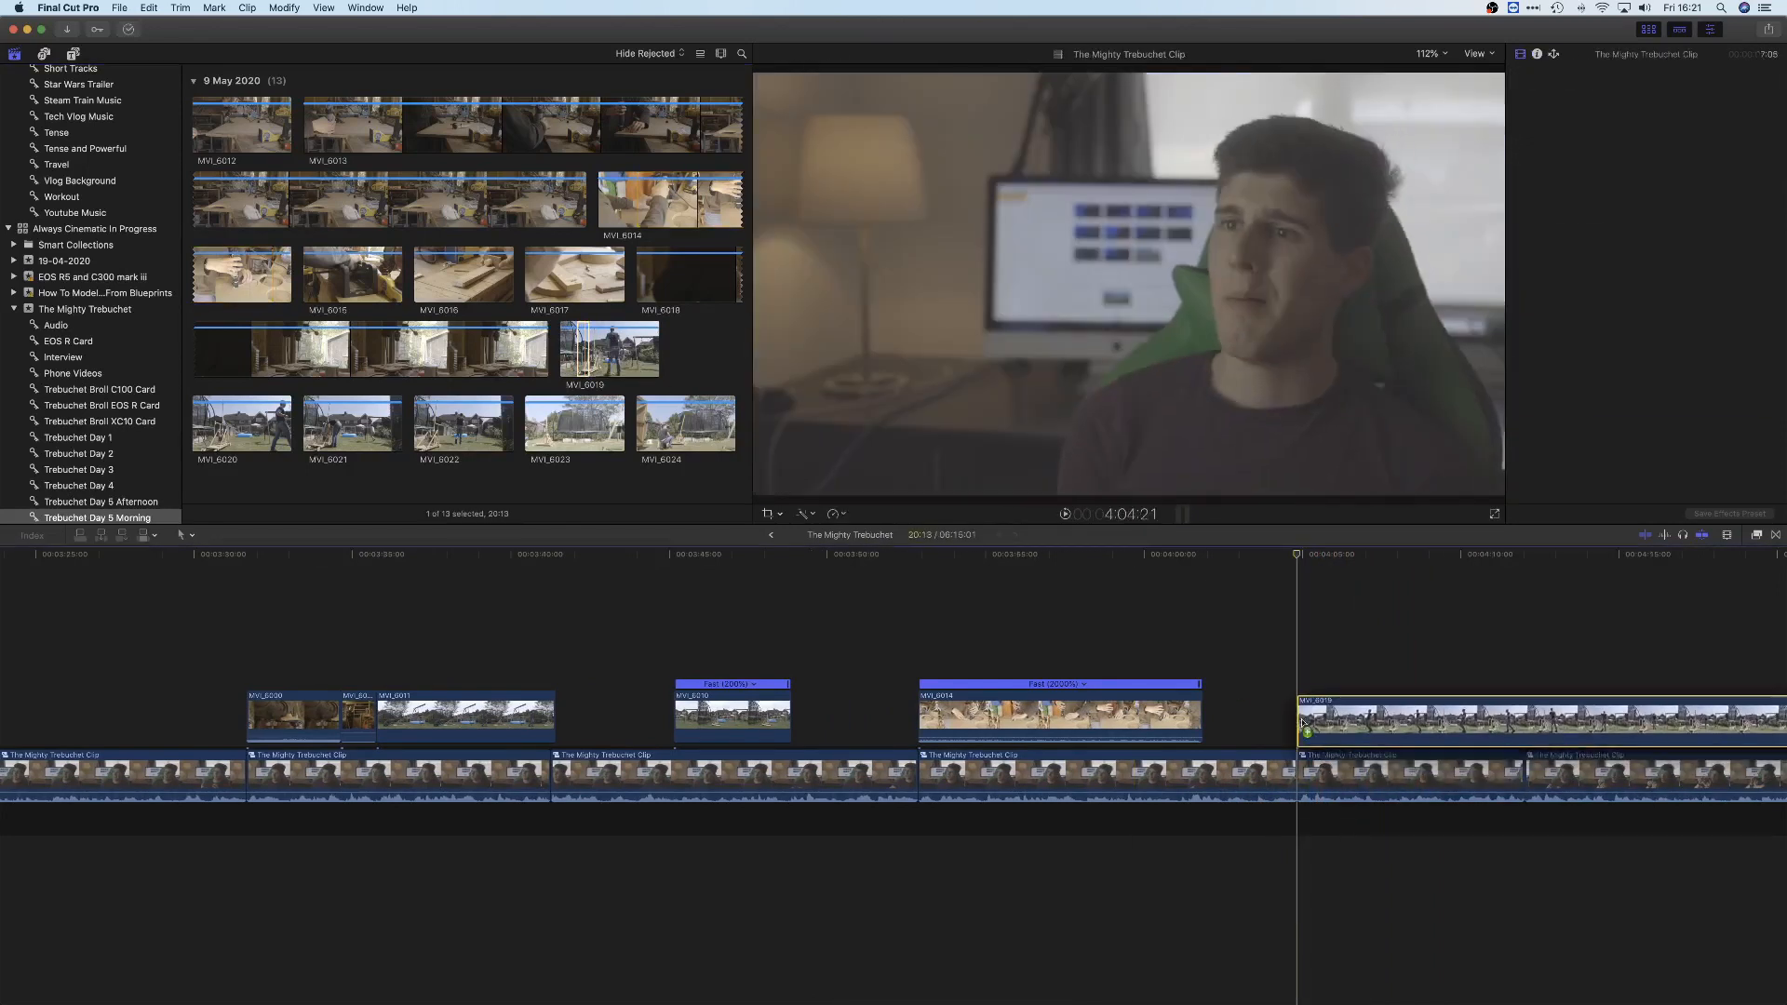
scroll(1275, 603, right, 4)
click(1263, 708)
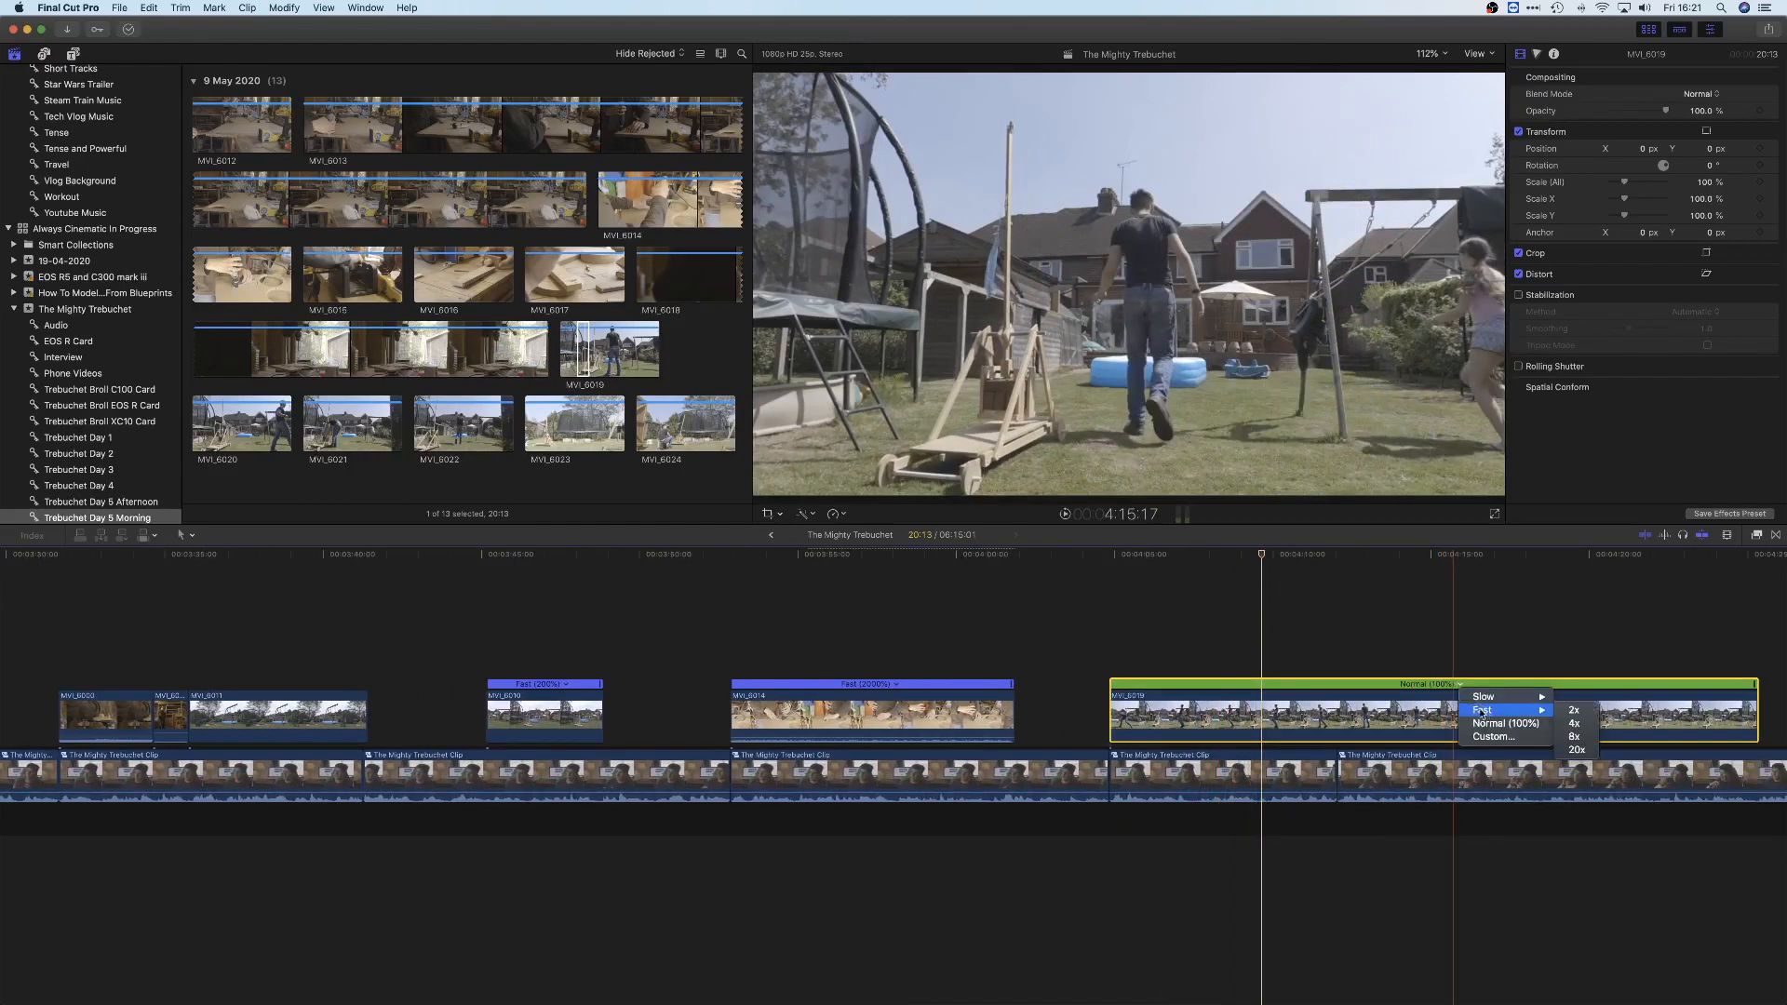
click(1573, 710)
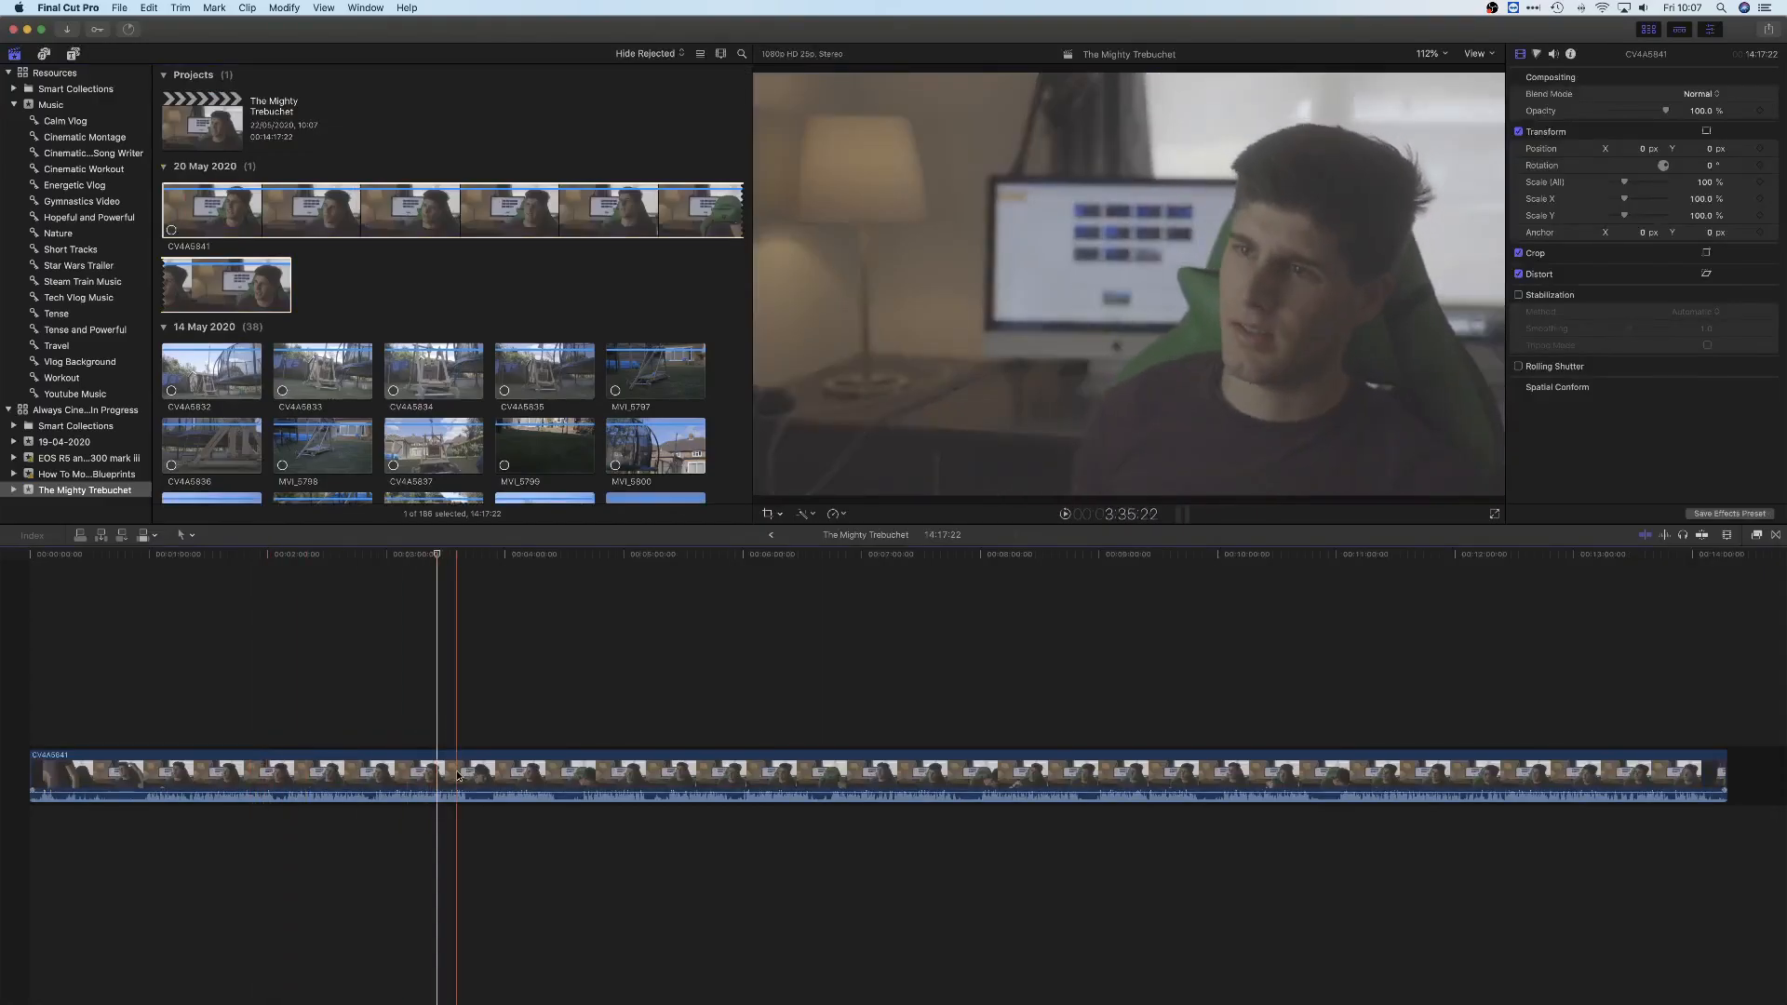
Replace the timeline contents with interview clip CV4A5841 and show the keyword collections of The Mighty Trebuchet event
key(Delete)
drag(381, 218, 194, 769)
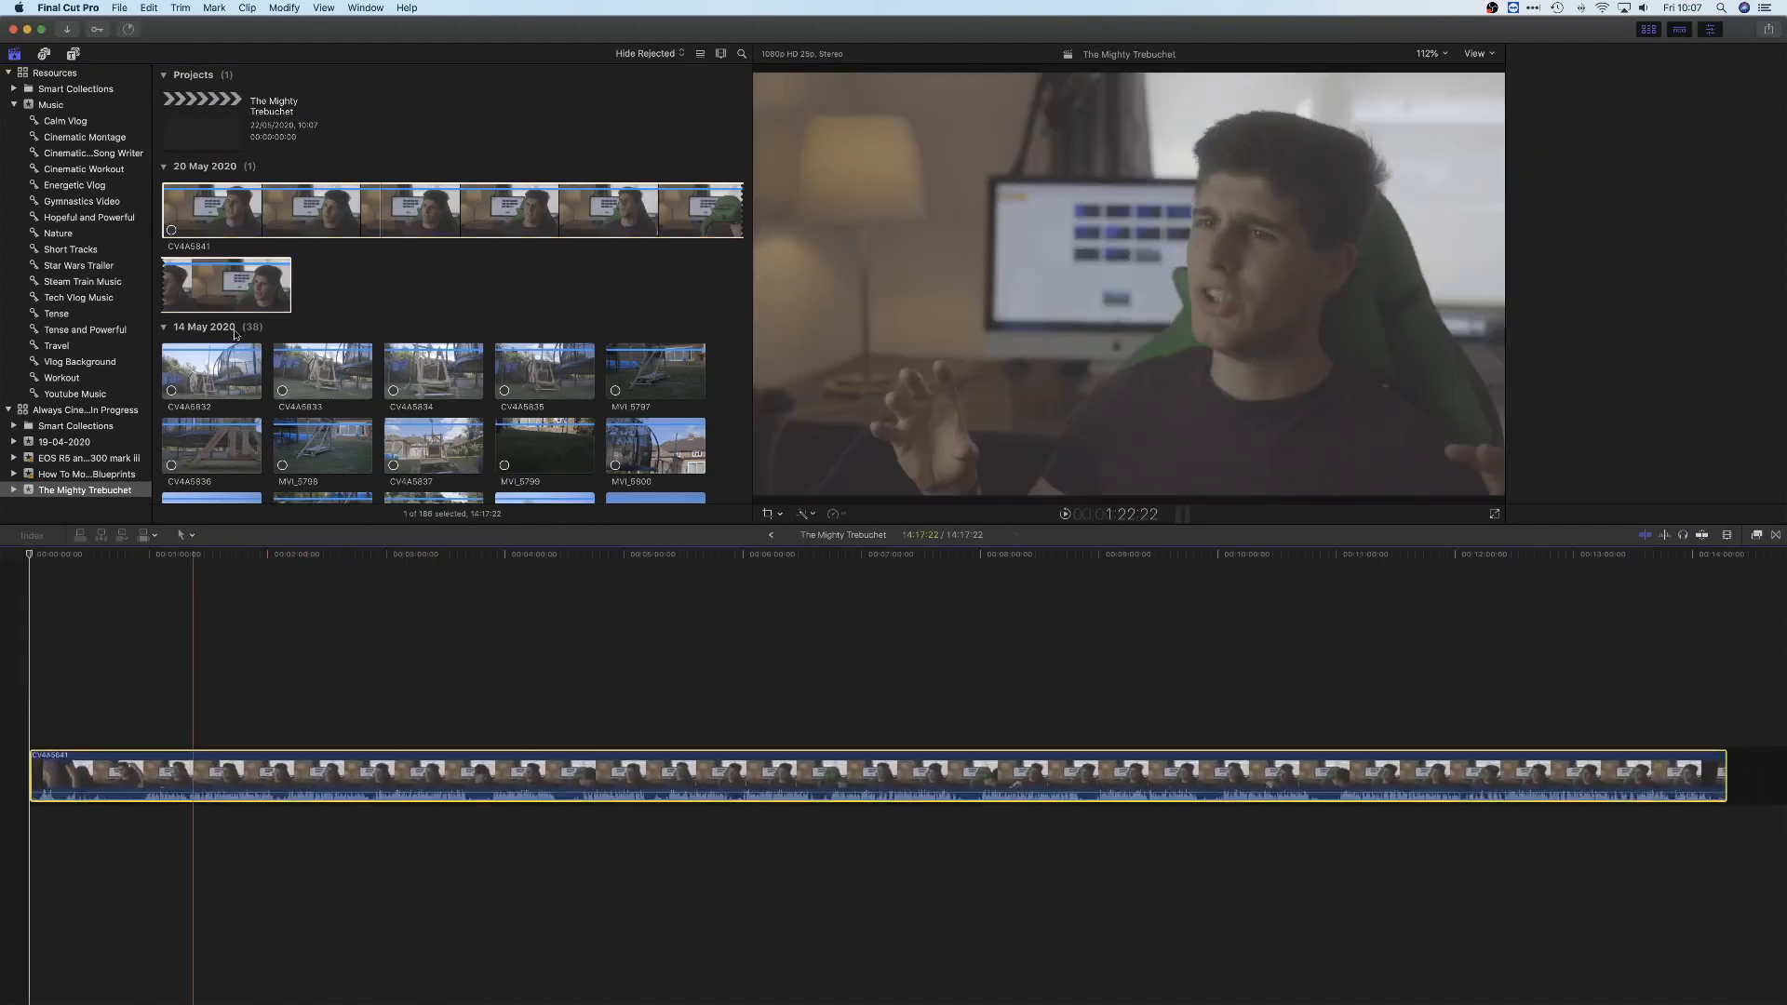
click(185, 290)
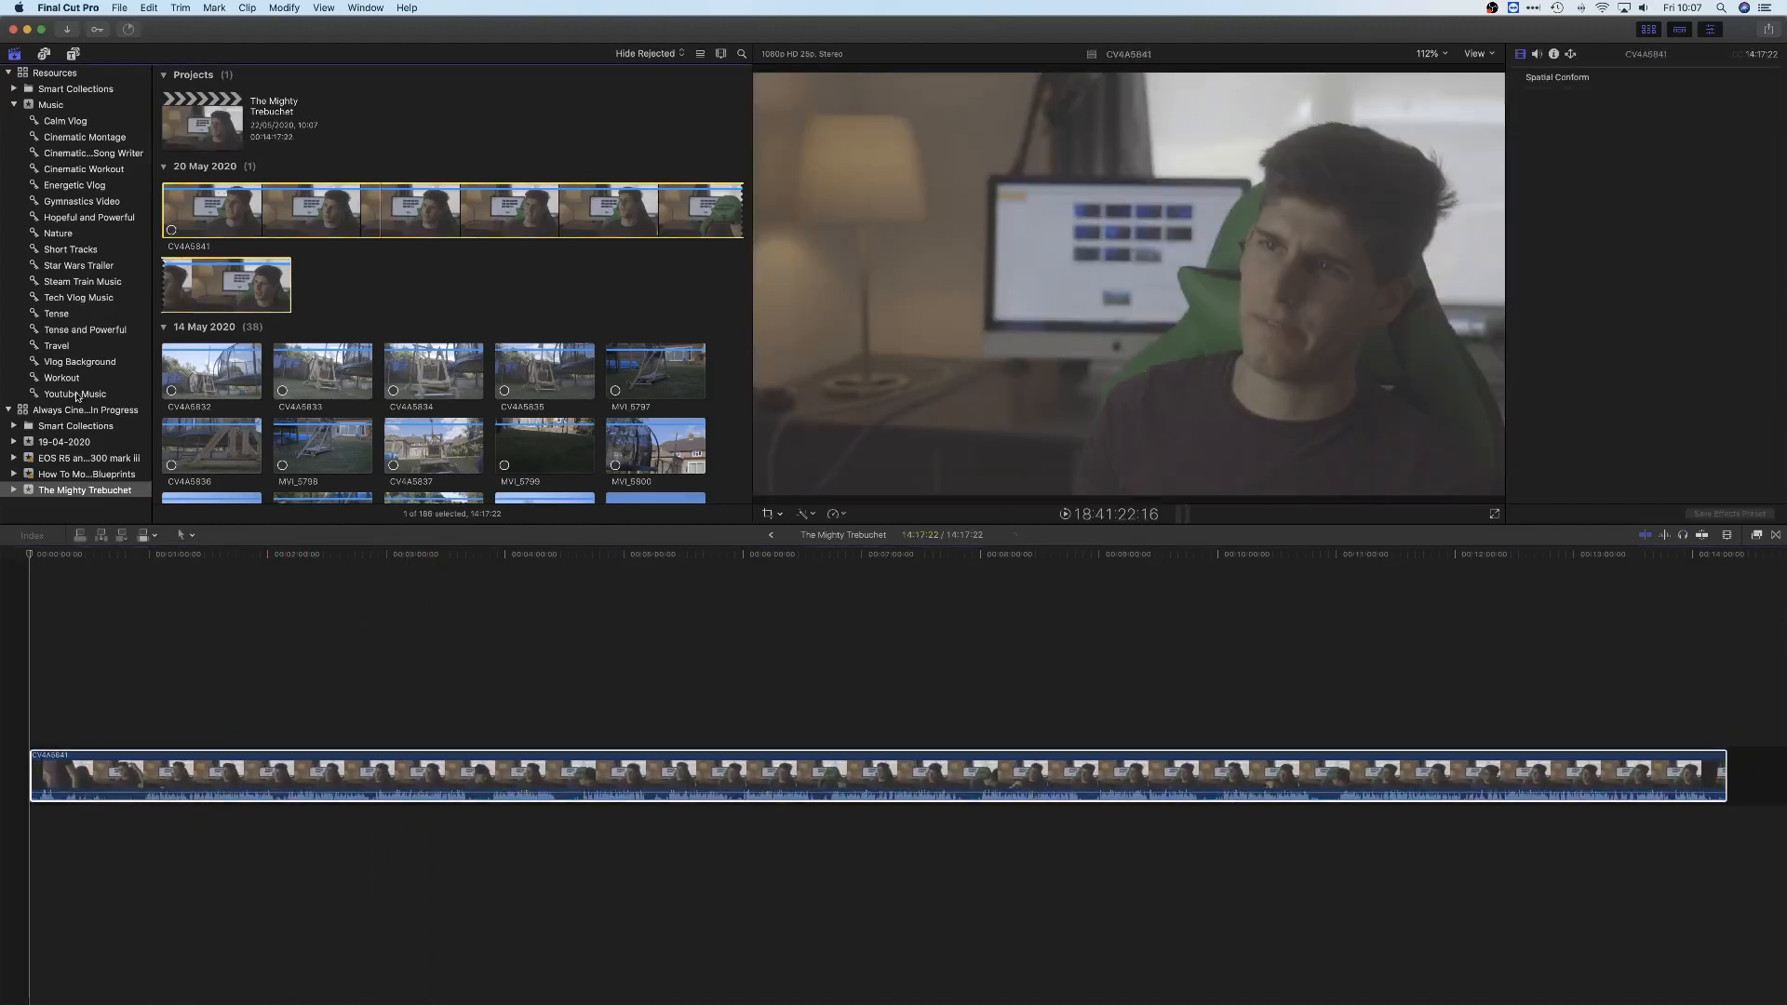
click(2, 548)
scroll(44, 483, down, 4)
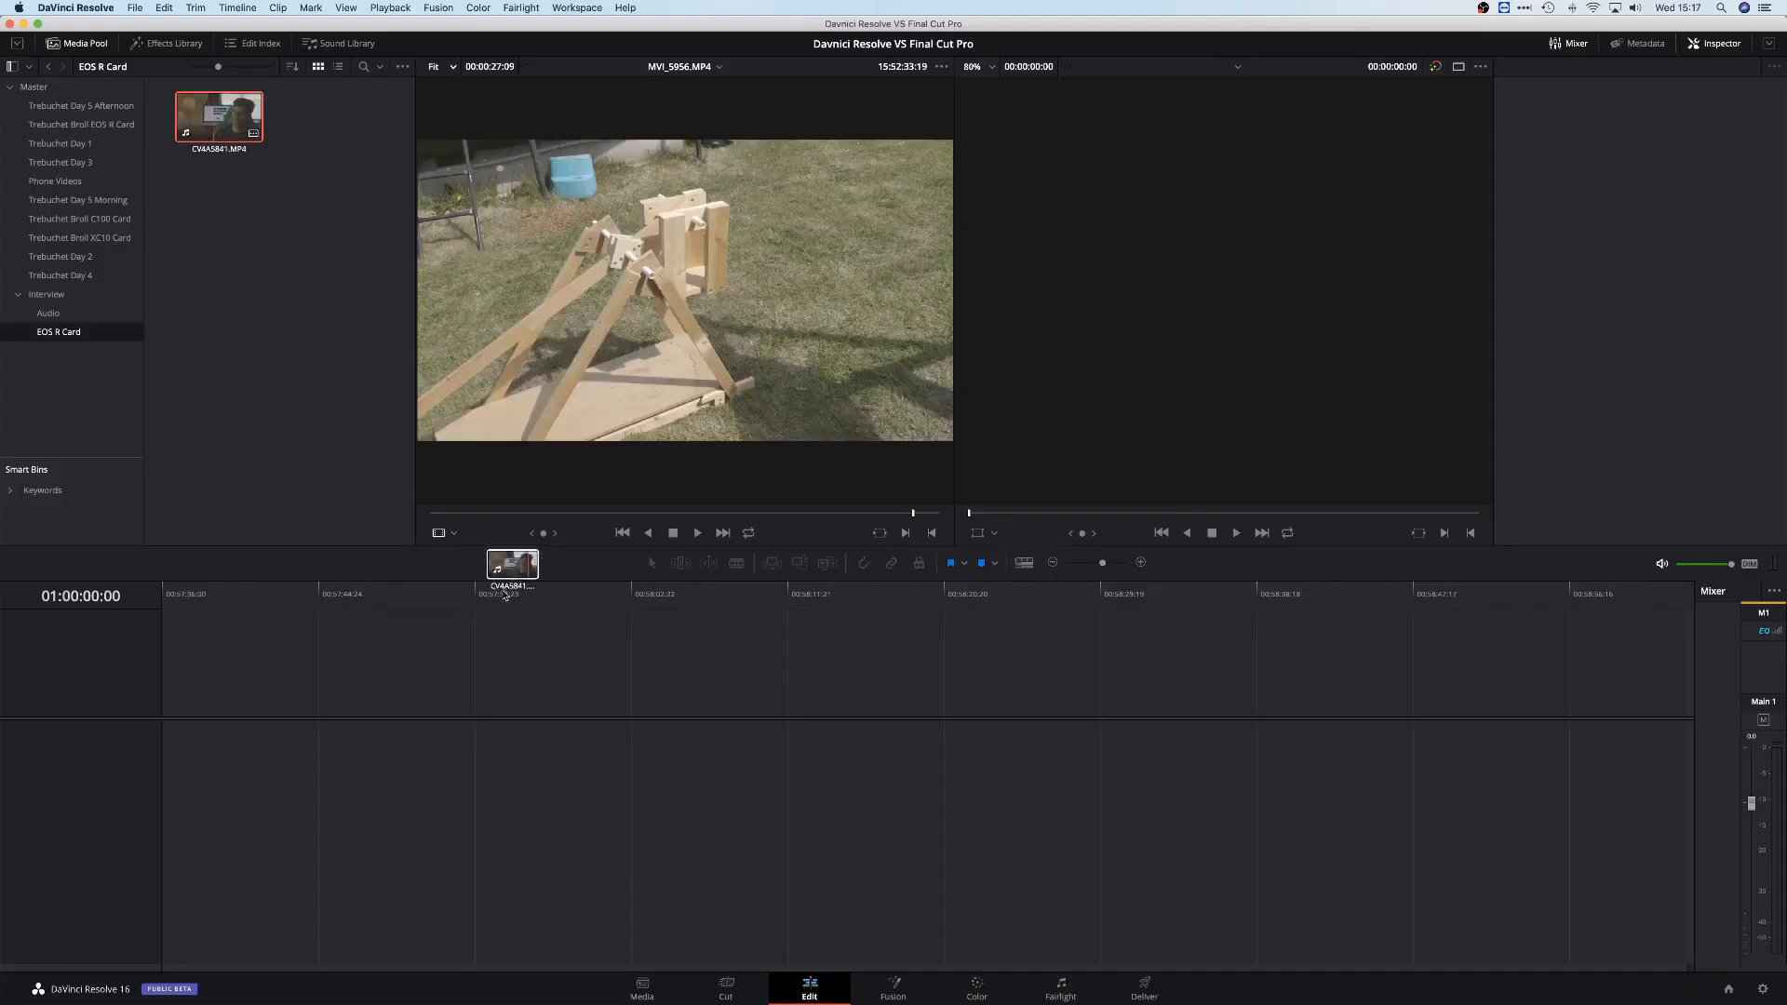
In DaVinci Resolve, place the TASCAM_1150S12 recording on Audio 2 beneath CV4A5841 and align it with the interview
drag(506, 596, 169, 738)
drag(254, 596, 389, 603)
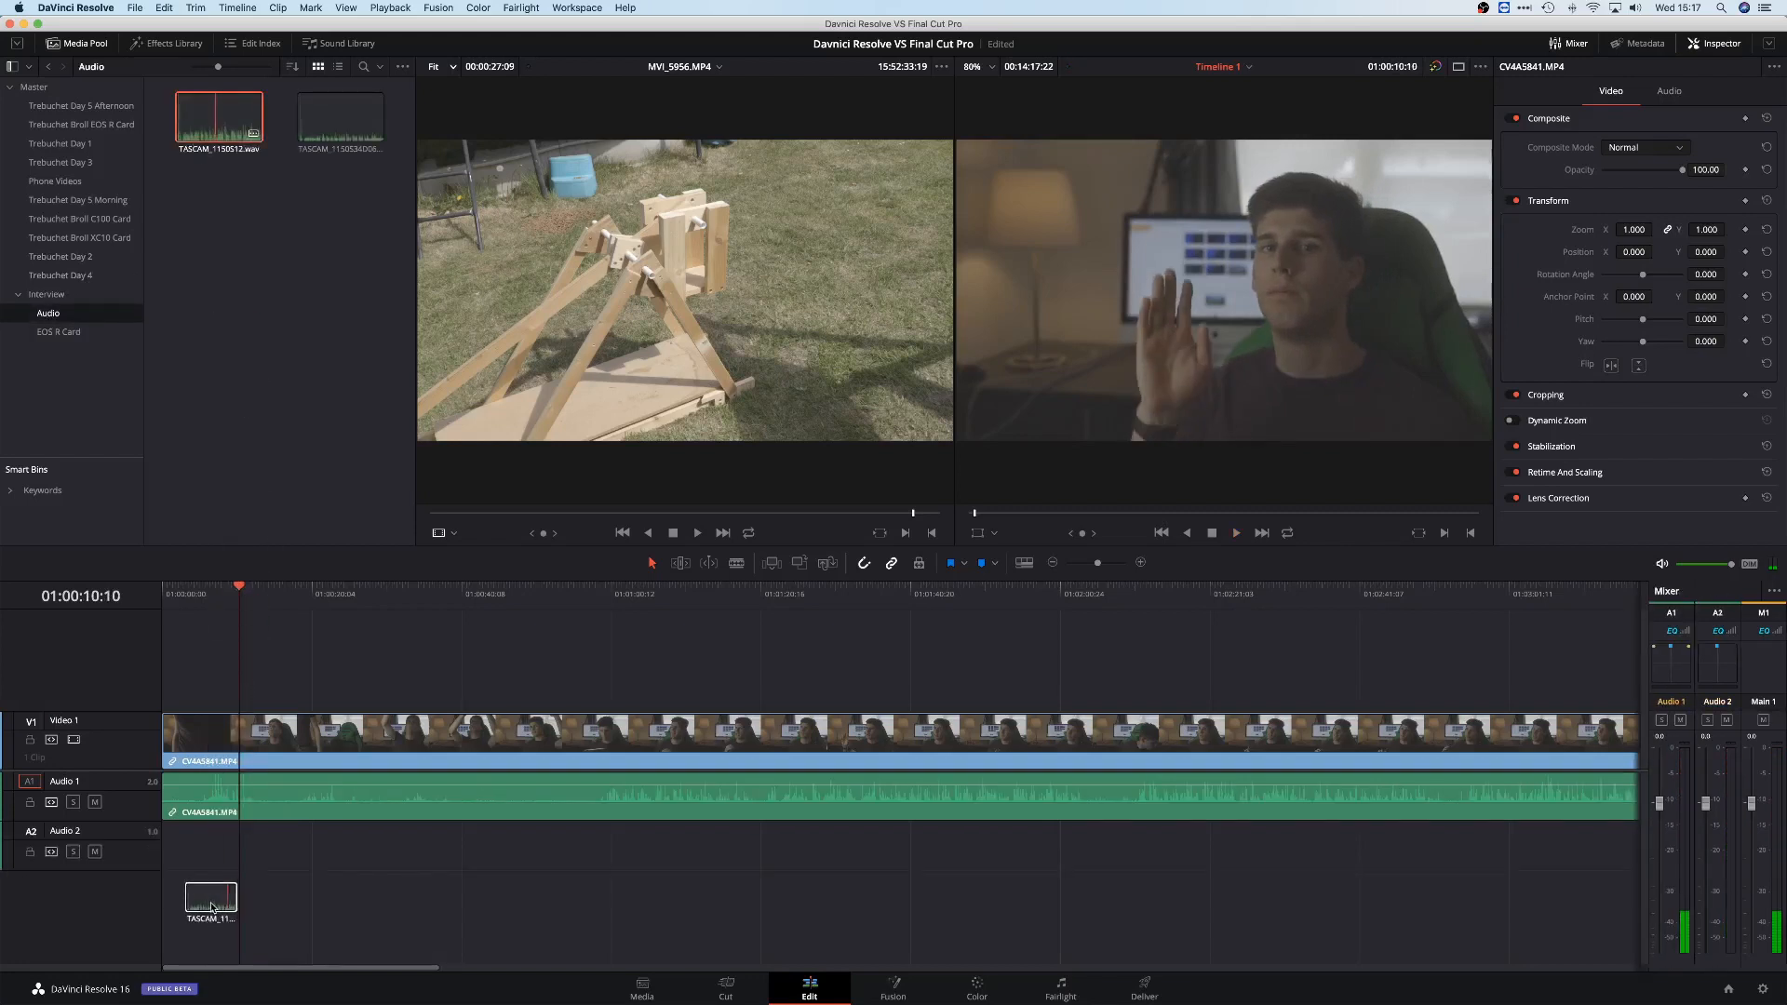
drag(212, 908, 283, 857)
drag(167, 864, 175, 858)
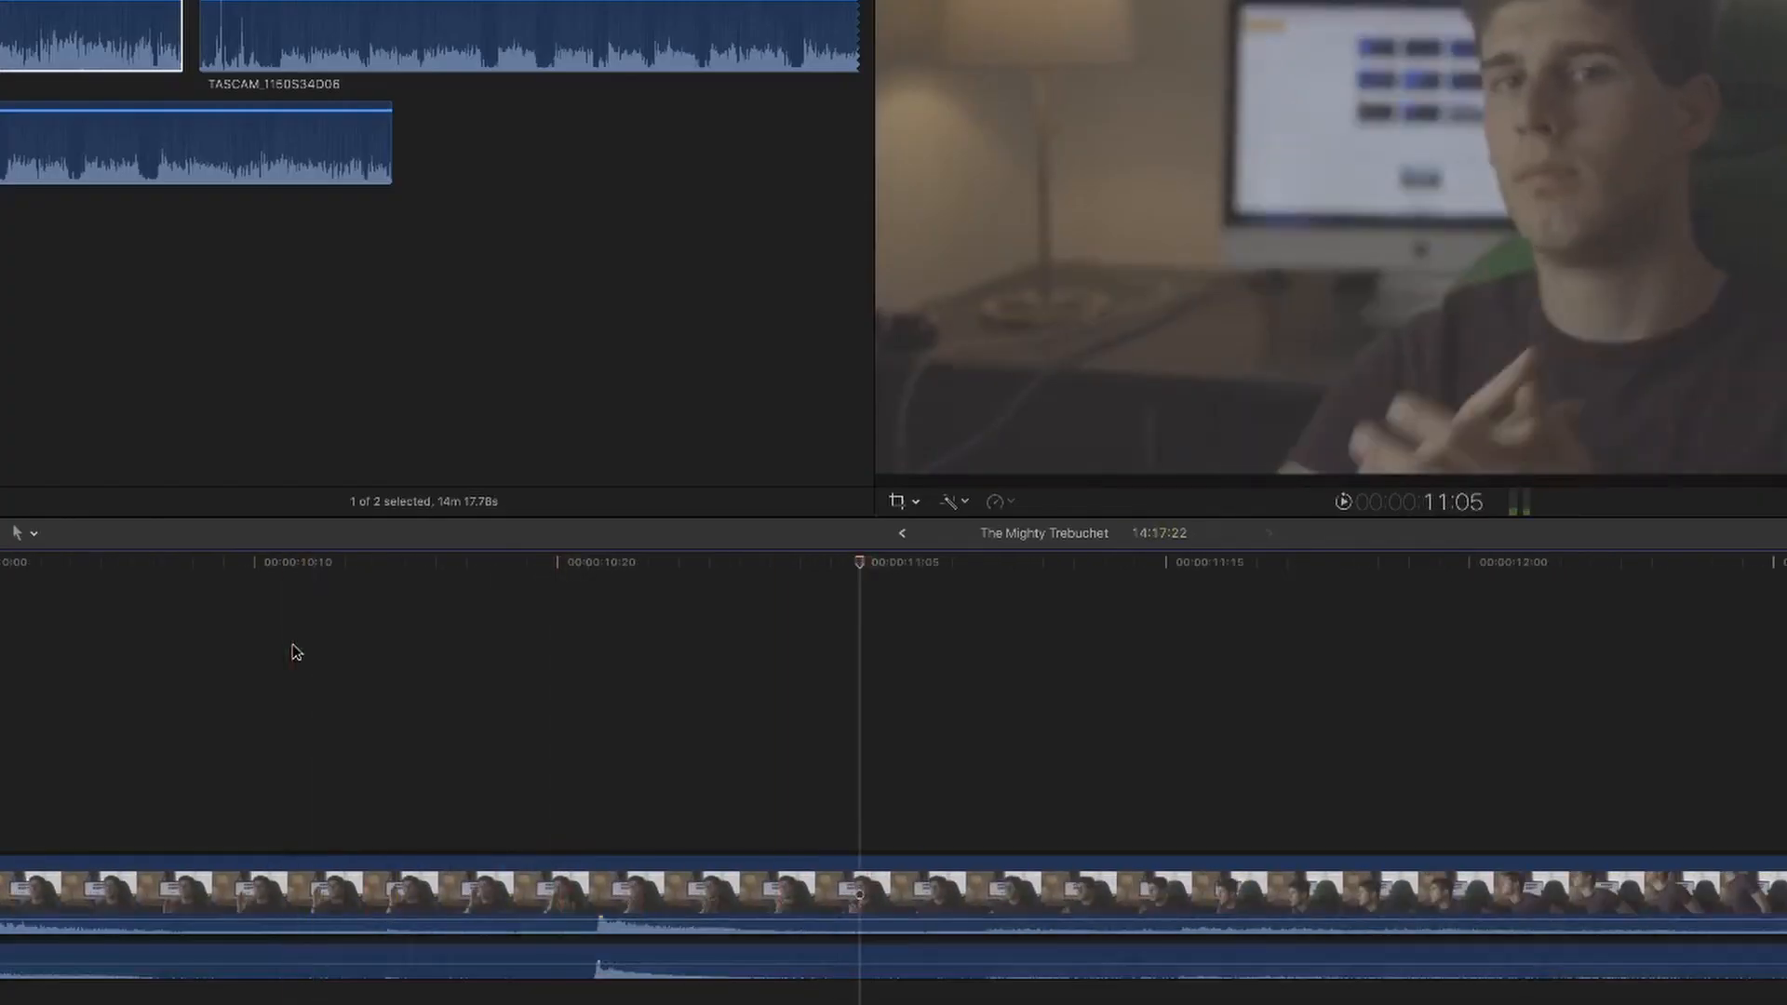
In Final Cut Pro, play the interview around the clap to check its sync with the TASCAM audio
key(super+minus)
key(super+minus)
key(super+minus)
key(super+minus)
key(space)
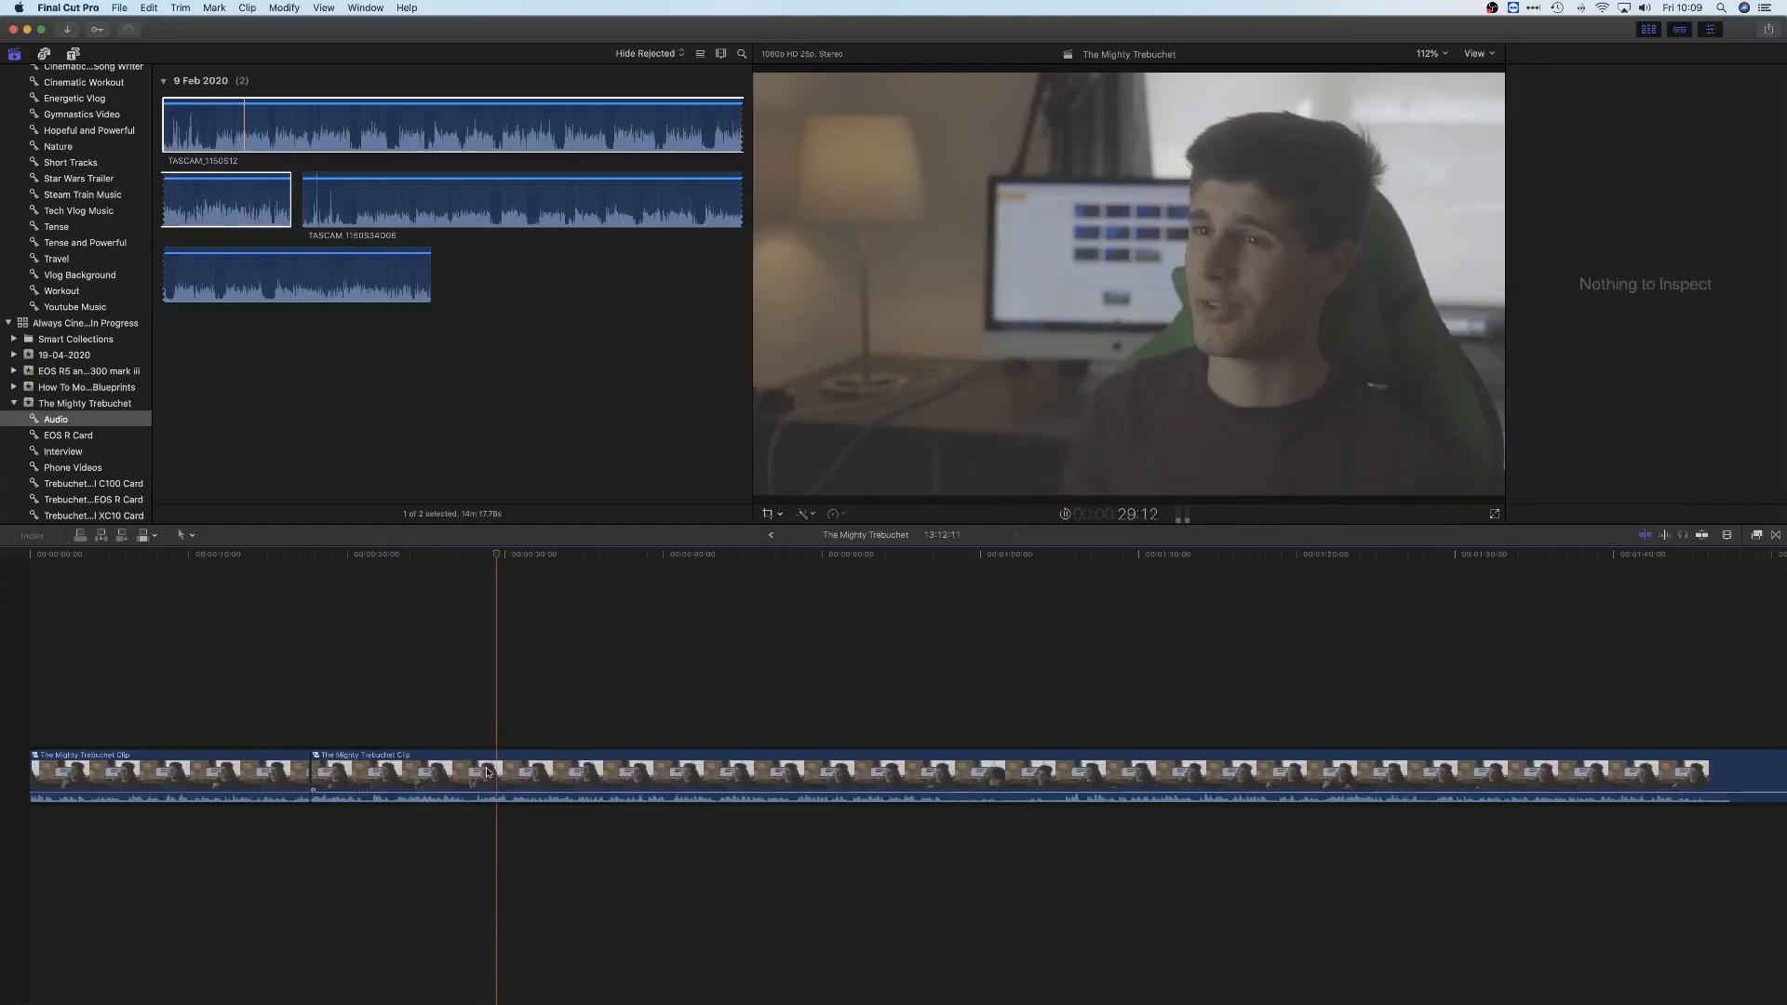
Cut the interview compound clip and trim away the unwanted section around the 32-second mark
scroll(493, 772, right, 2)
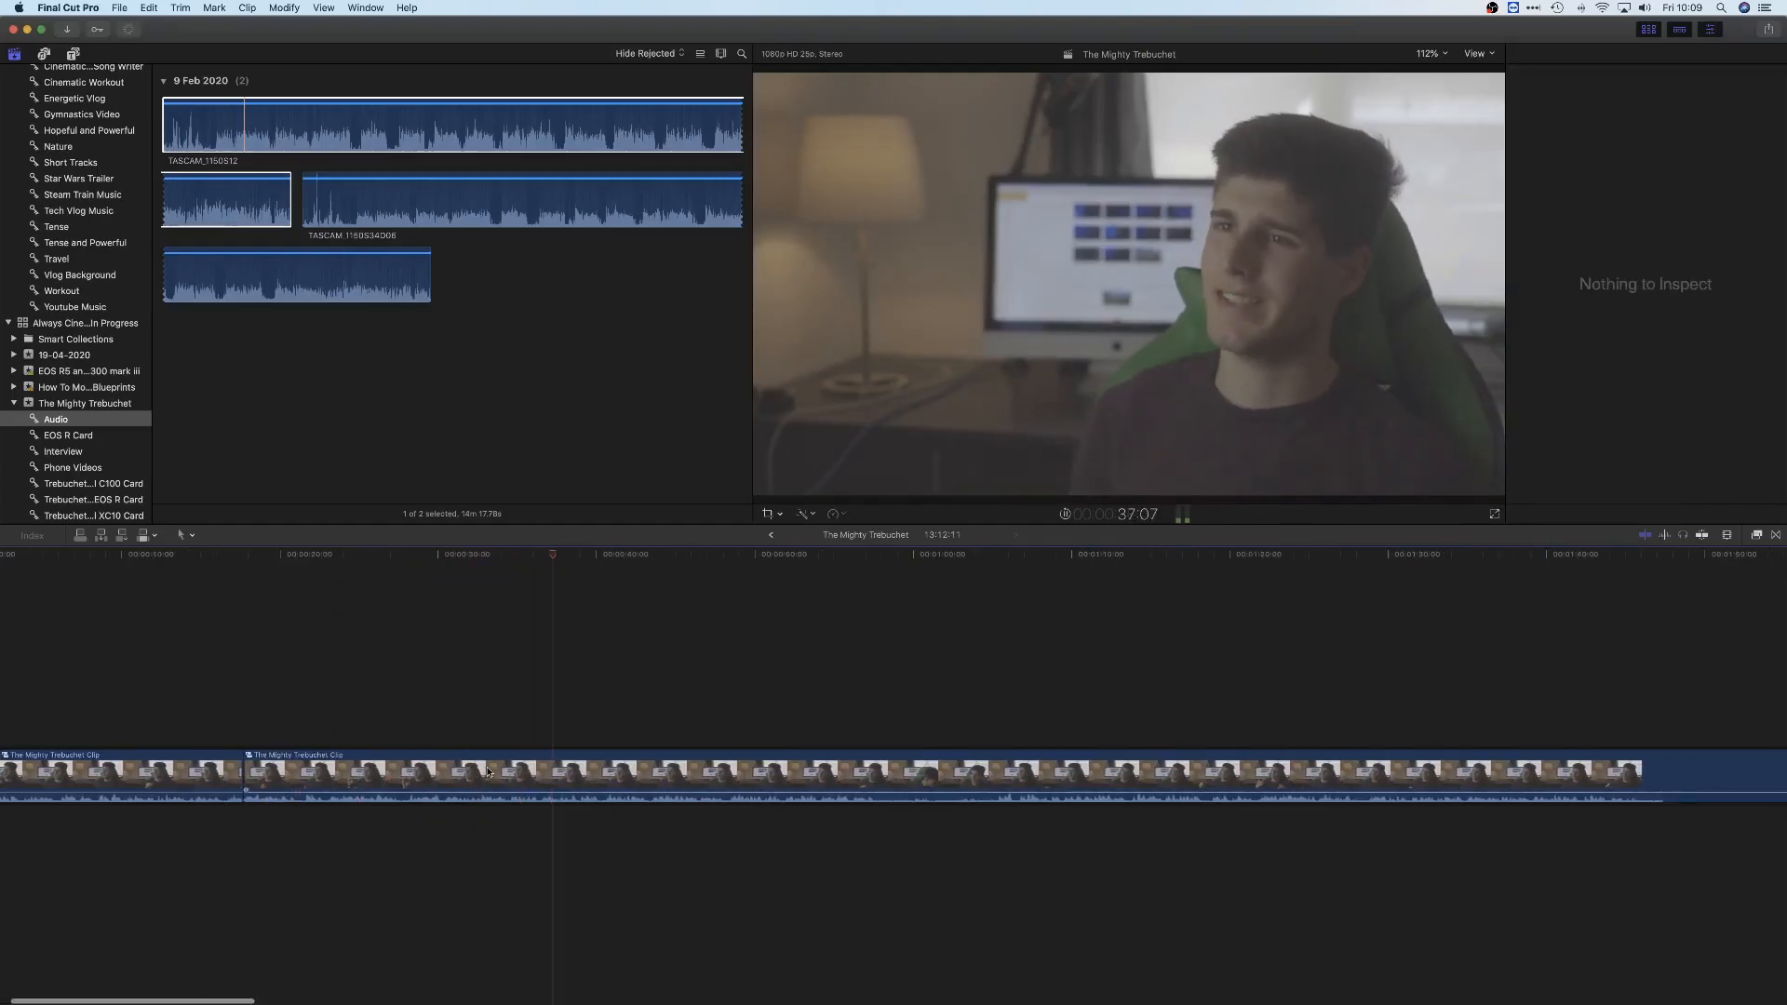
key(super+b)
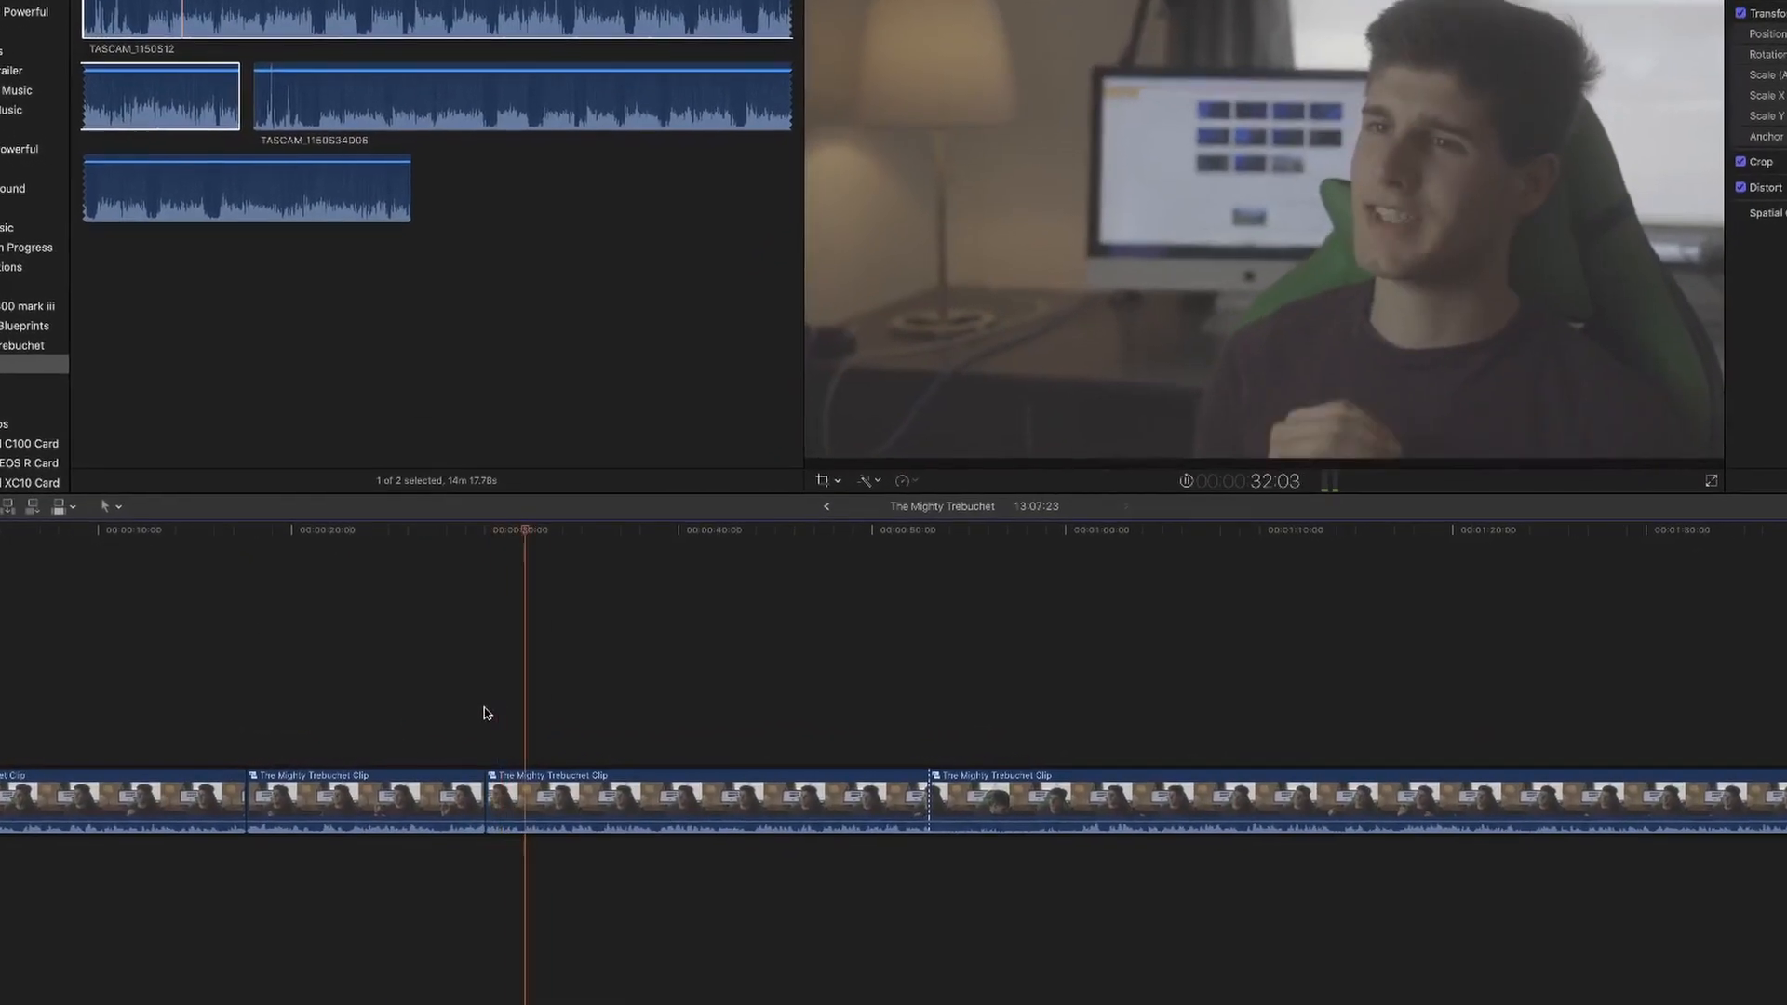
key(alt+])
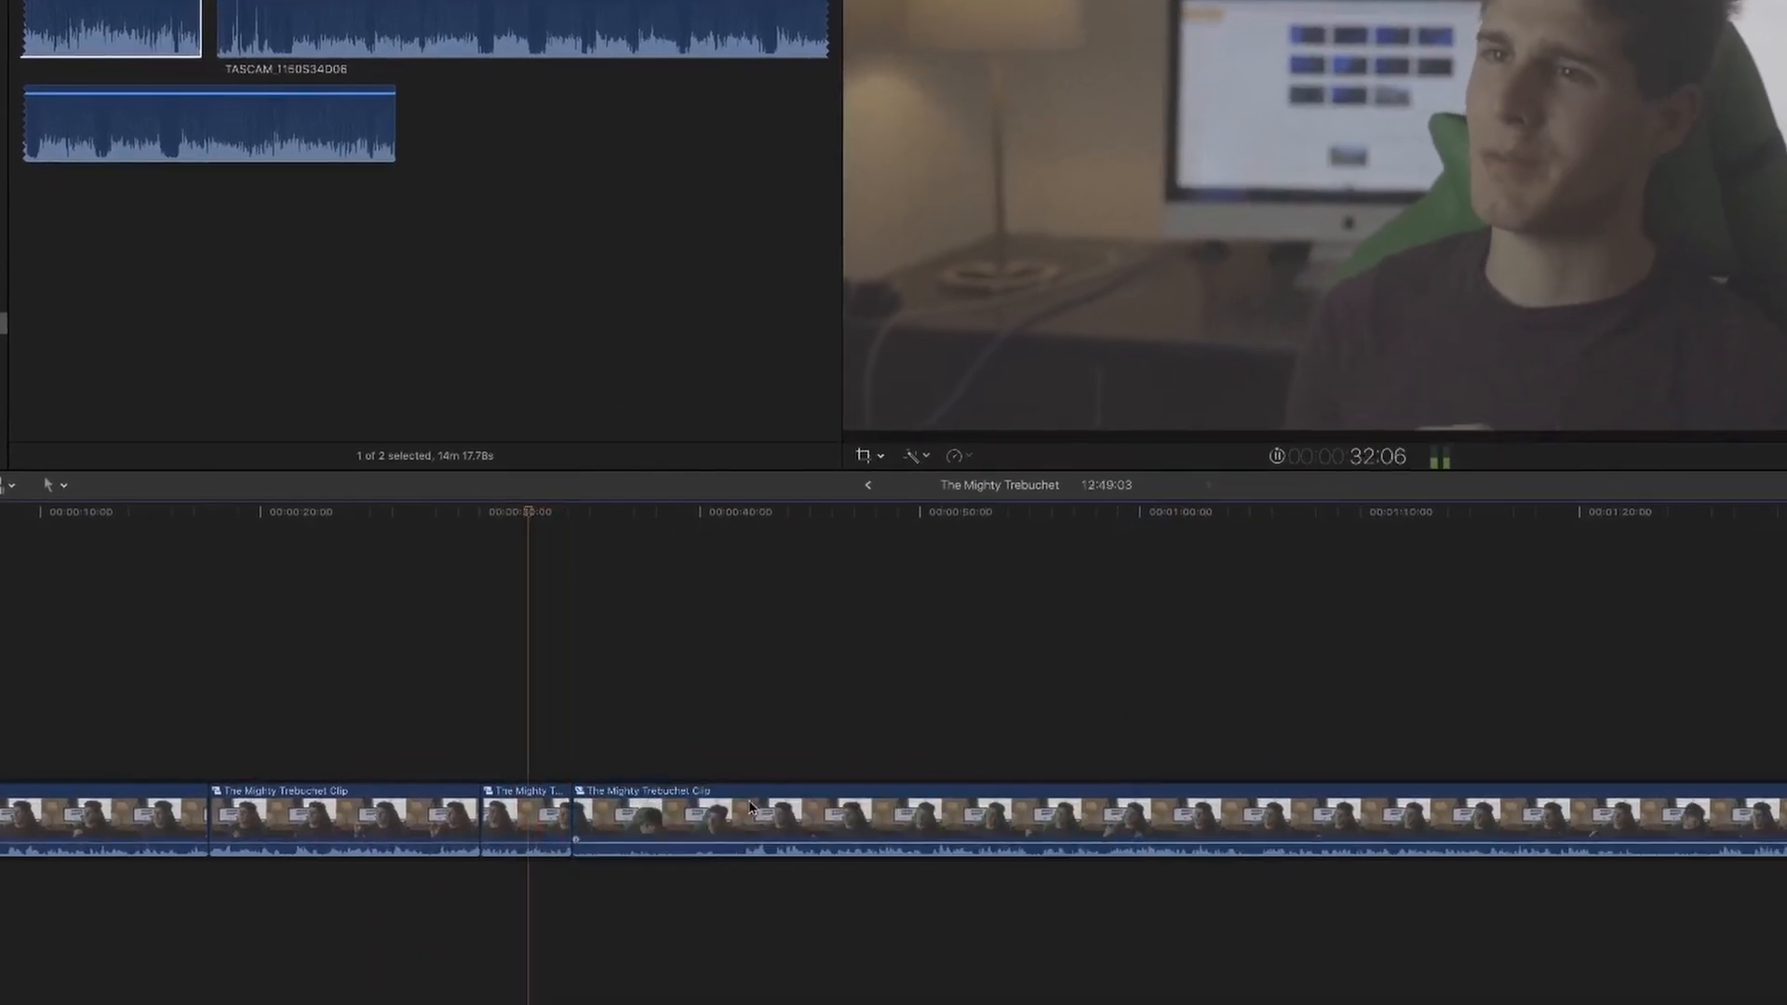
drag(740, 815, 798, 845)
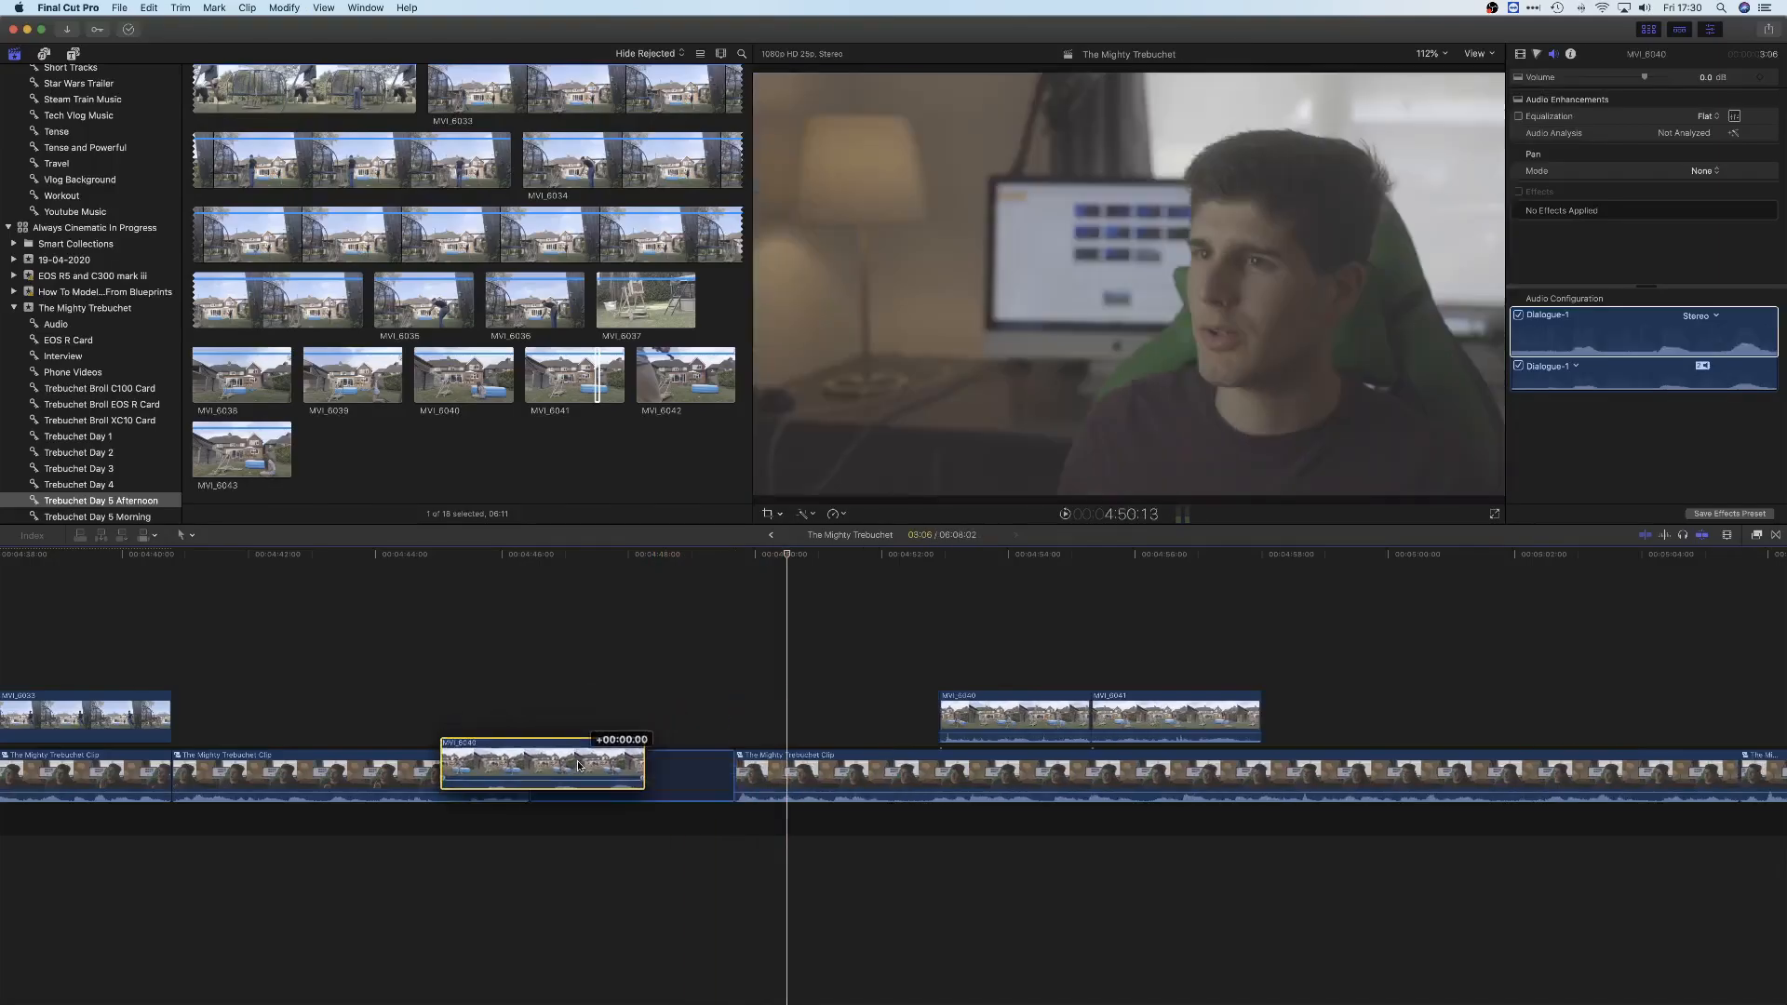
Detach the audio of the interview clip before MVI_6040 and trim its video end so MVI_6040 starts under the voice
drag(577, 761, 810, 717)
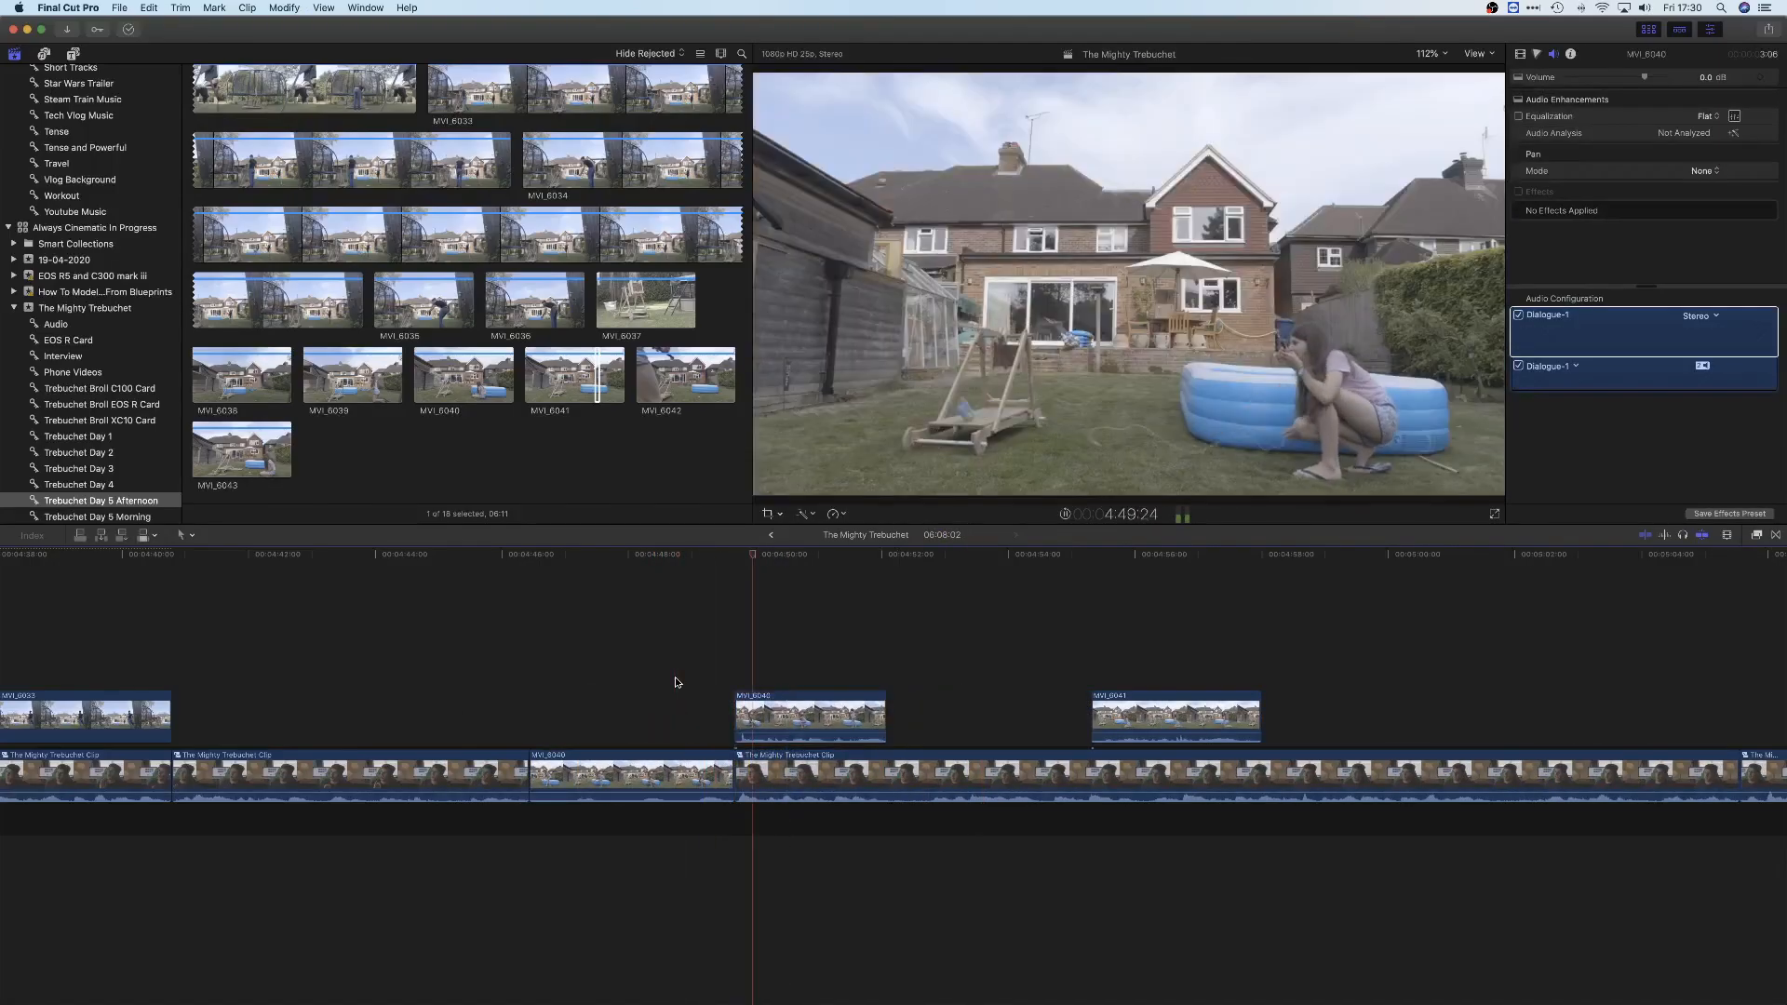
right_click(547, 751)
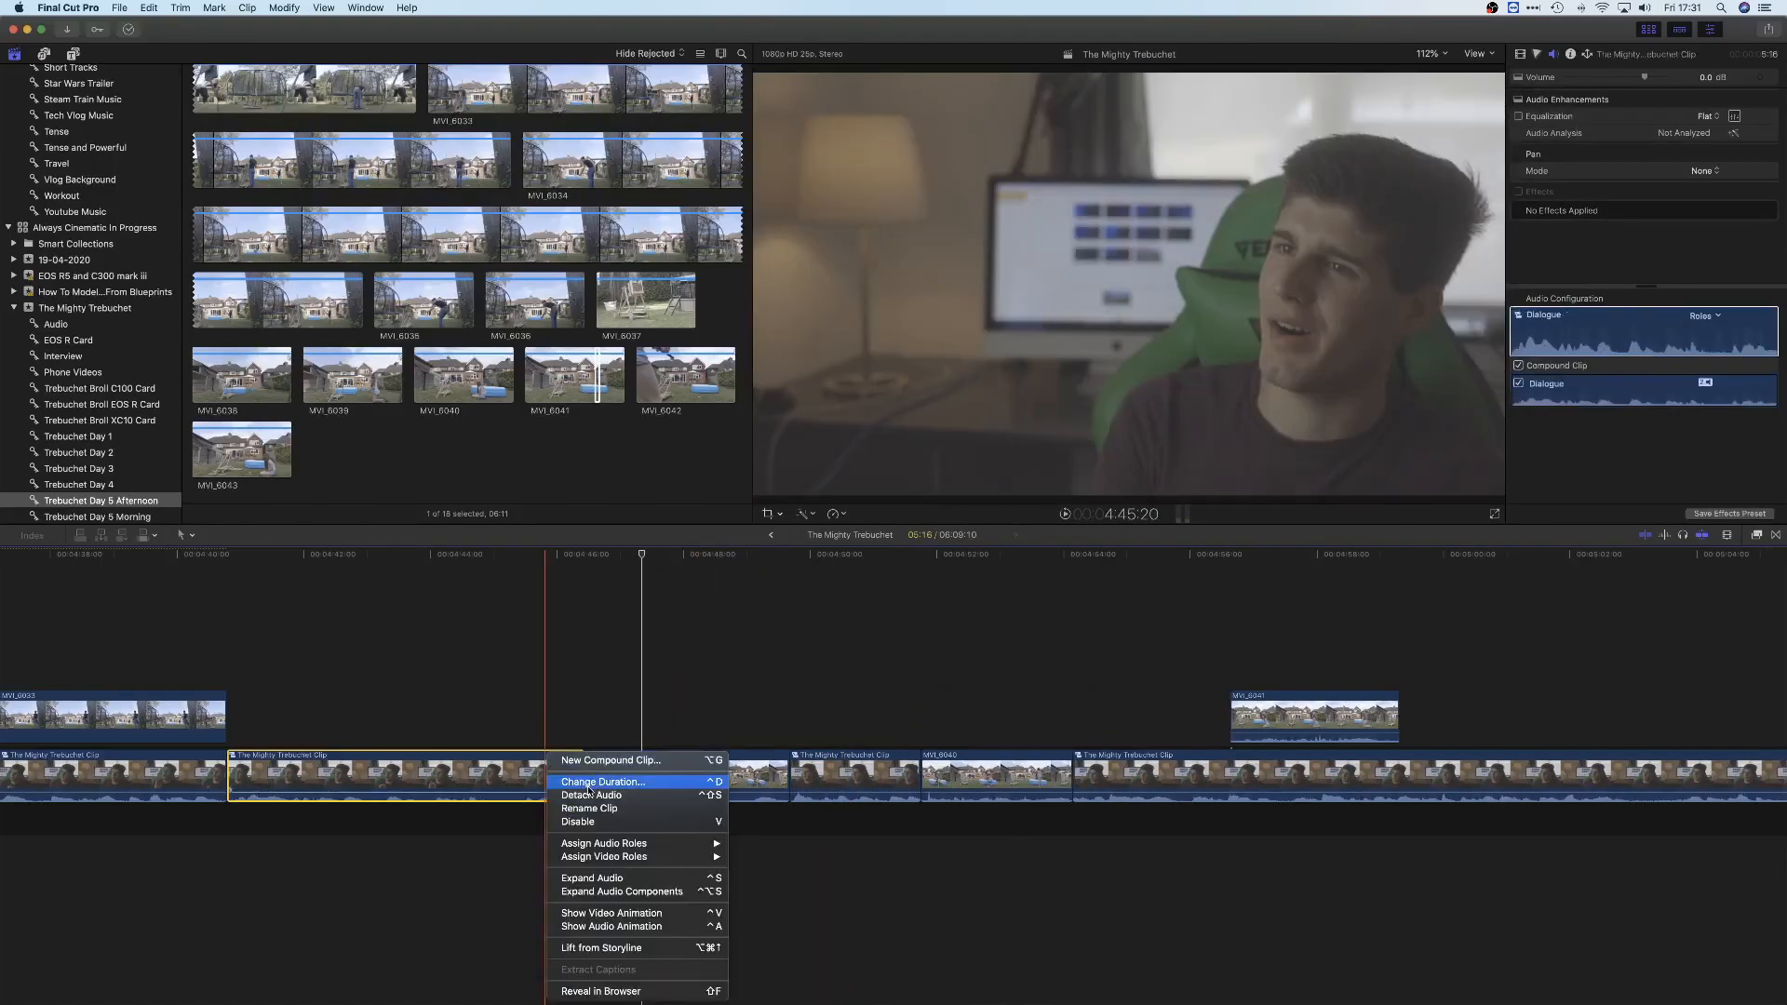
click(596, 877)
drag(582, 772, 523, 772)
key(space)
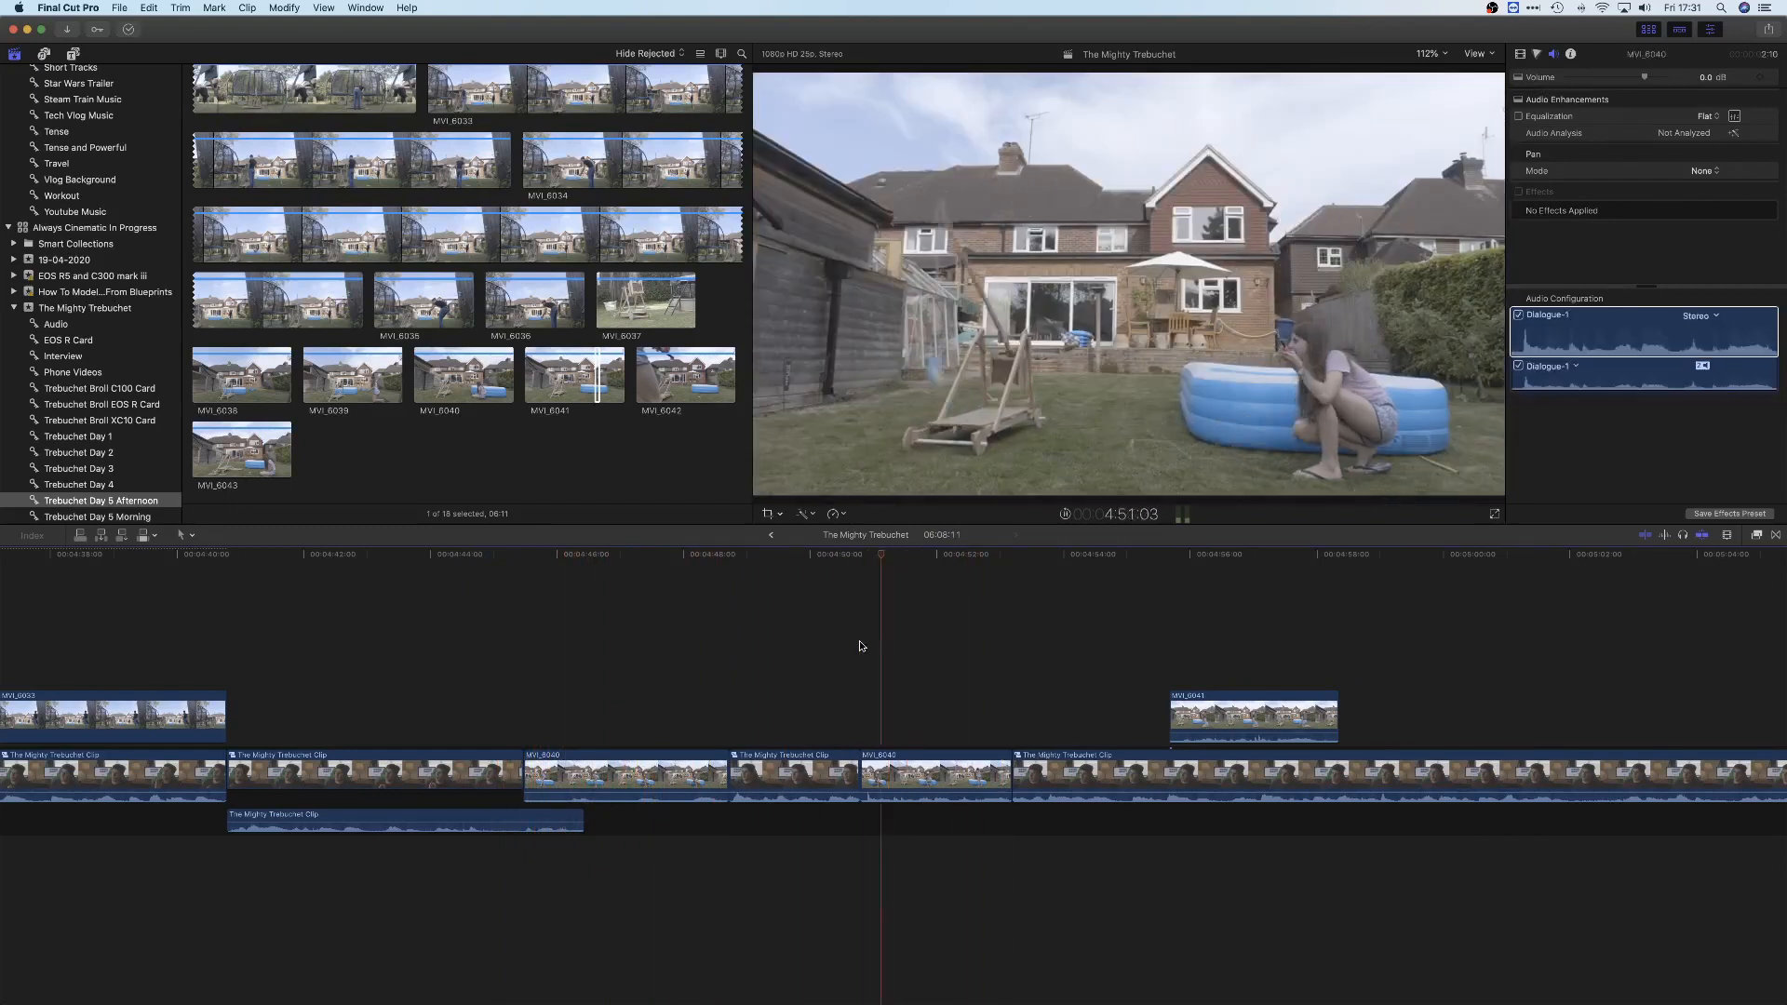
Move the short interview clip ahead of both MVI_6040 shots and extend the preceding interview video to its detached audio's end
drag(921, 769, 791, 773)
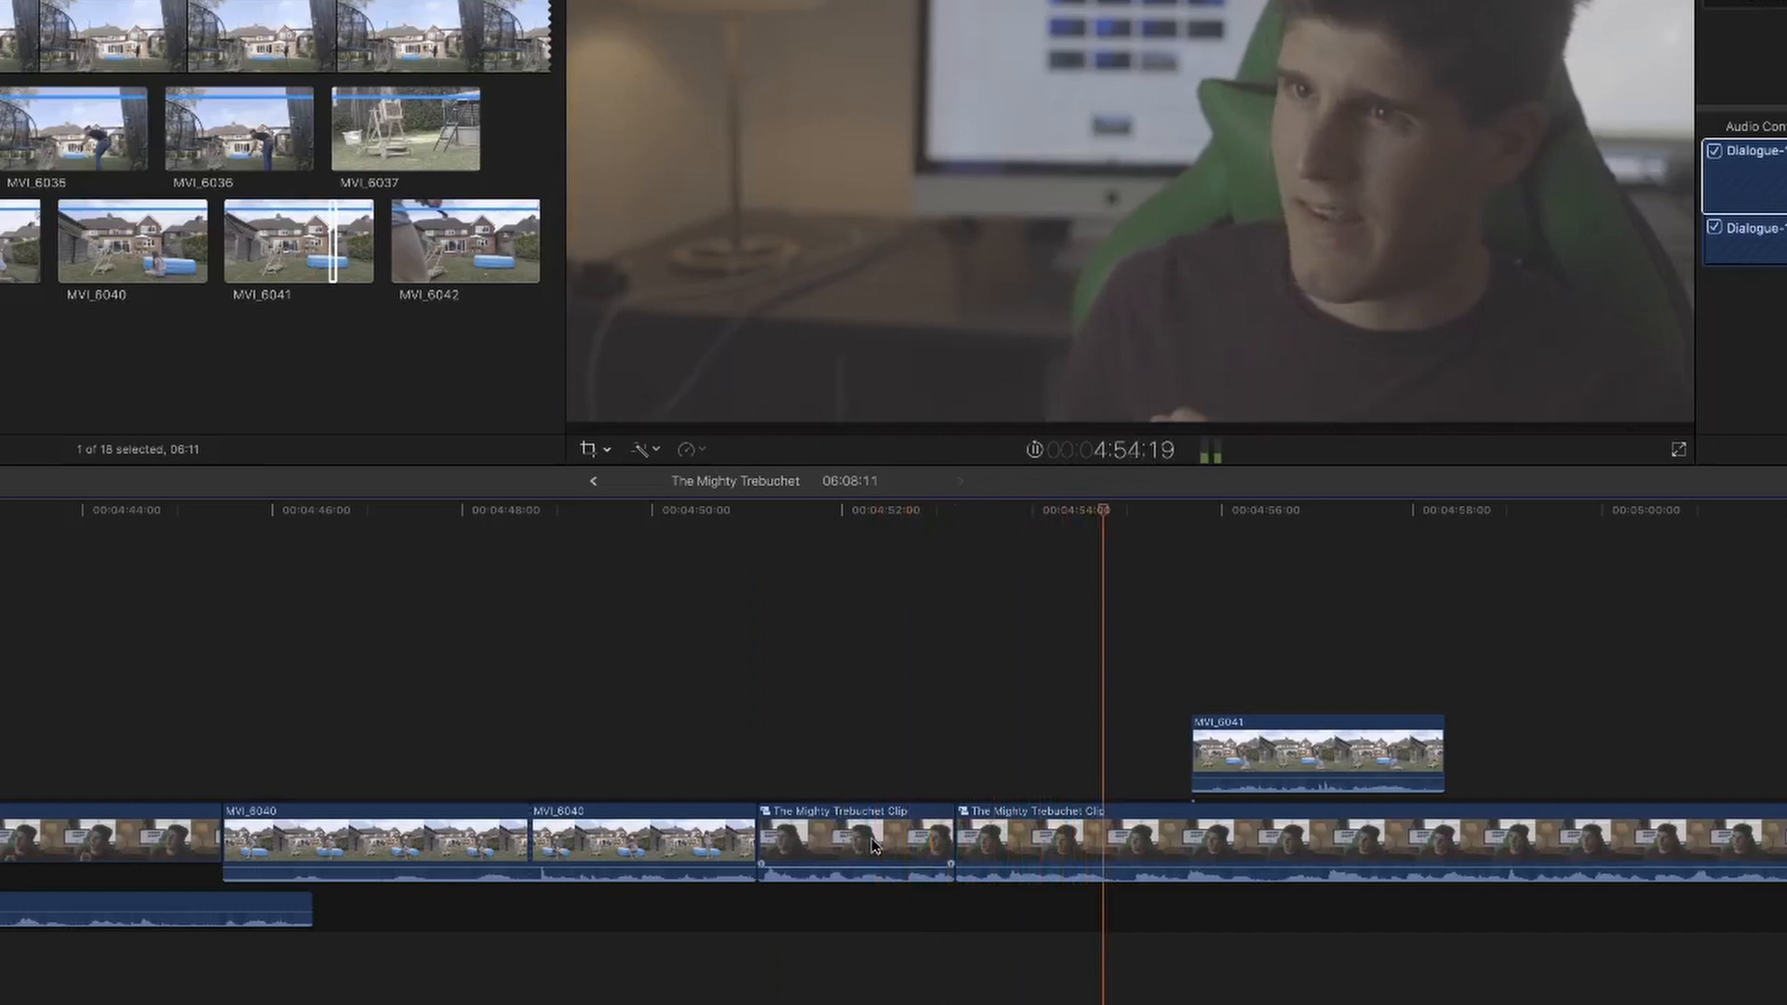
key(space)
drag(955, 774, 597, 774)
drag(267, 844, 359, 845)
Detach the audio from the short interview clip in front of the first MVI_6040 shot
click(368, 840)
right_click(437, 842)
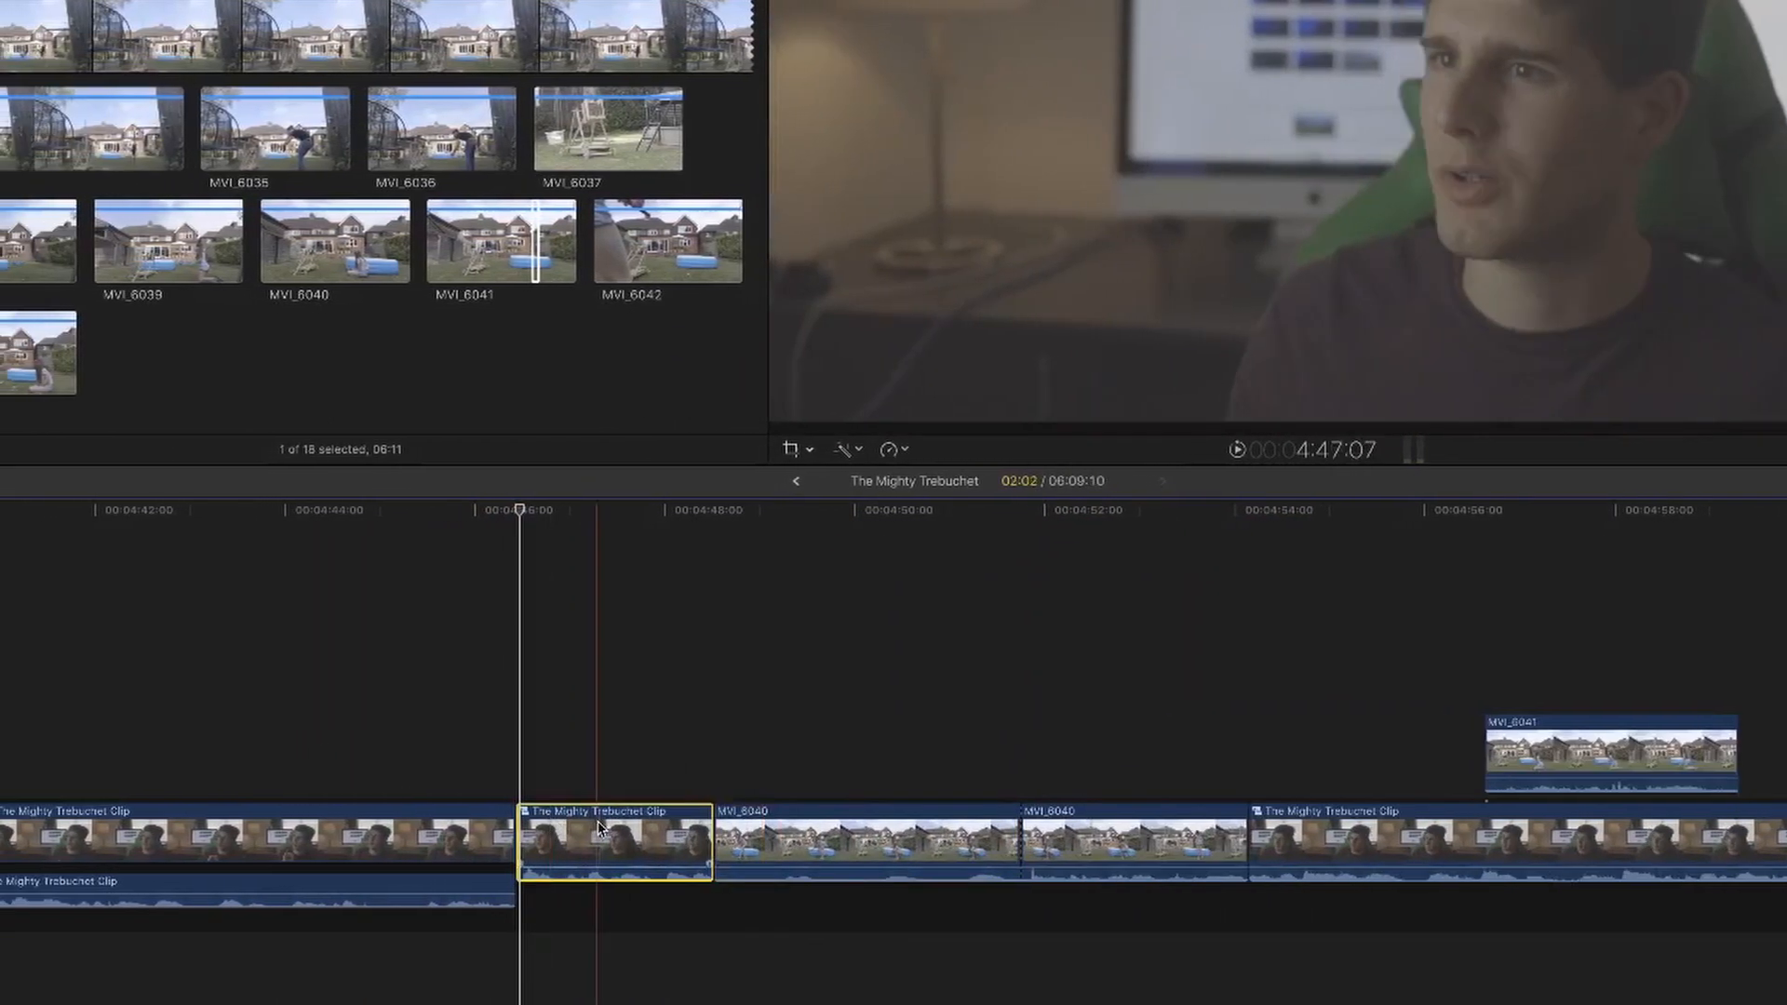
right_click(535, 838)
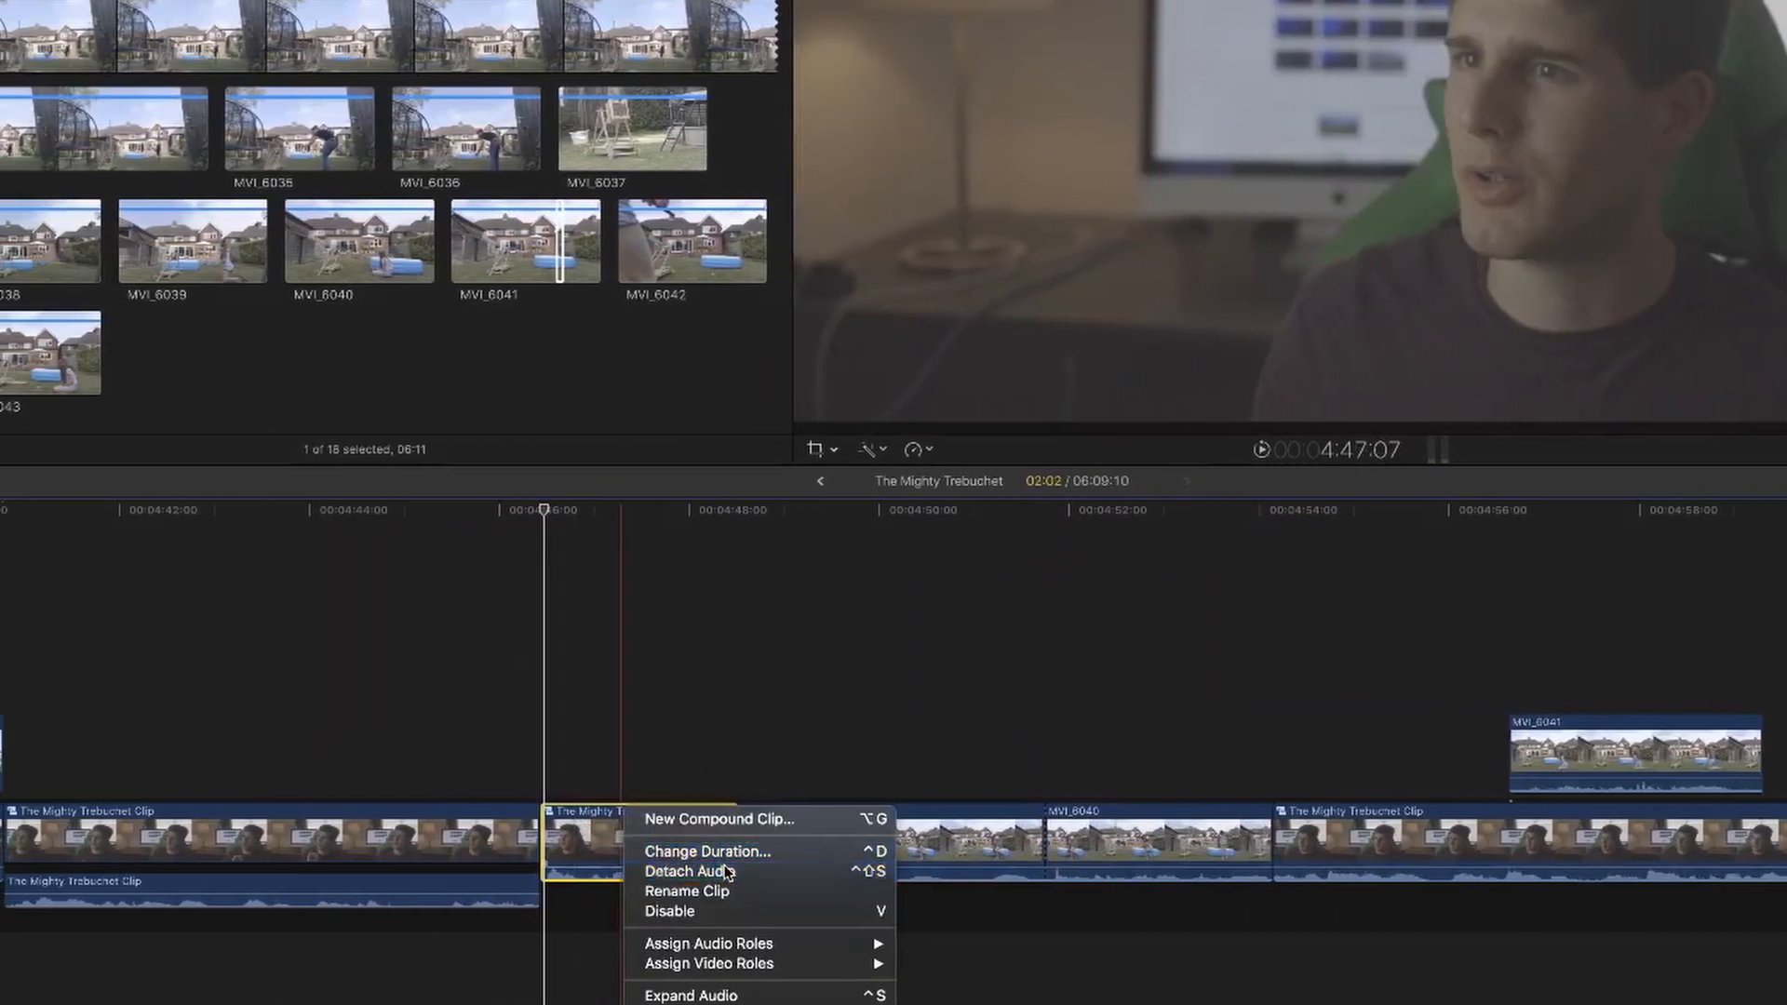
click(610, 870)
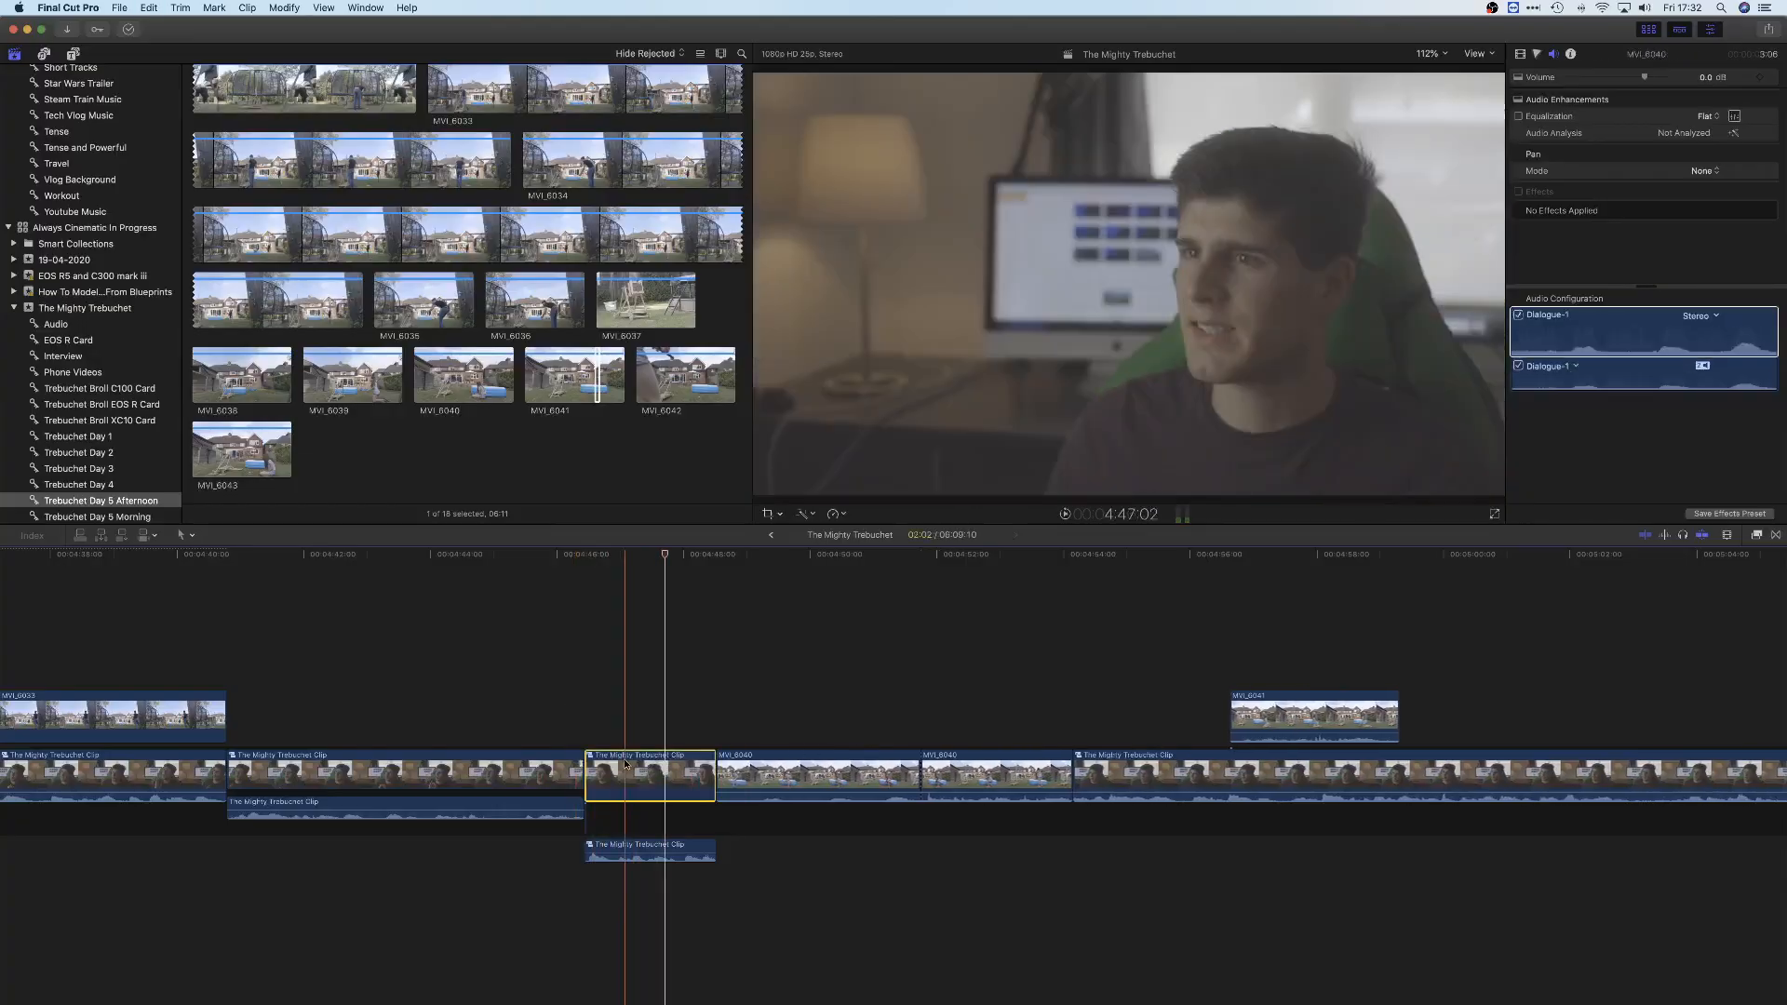
right_click(629, 810)
click(572, 906)
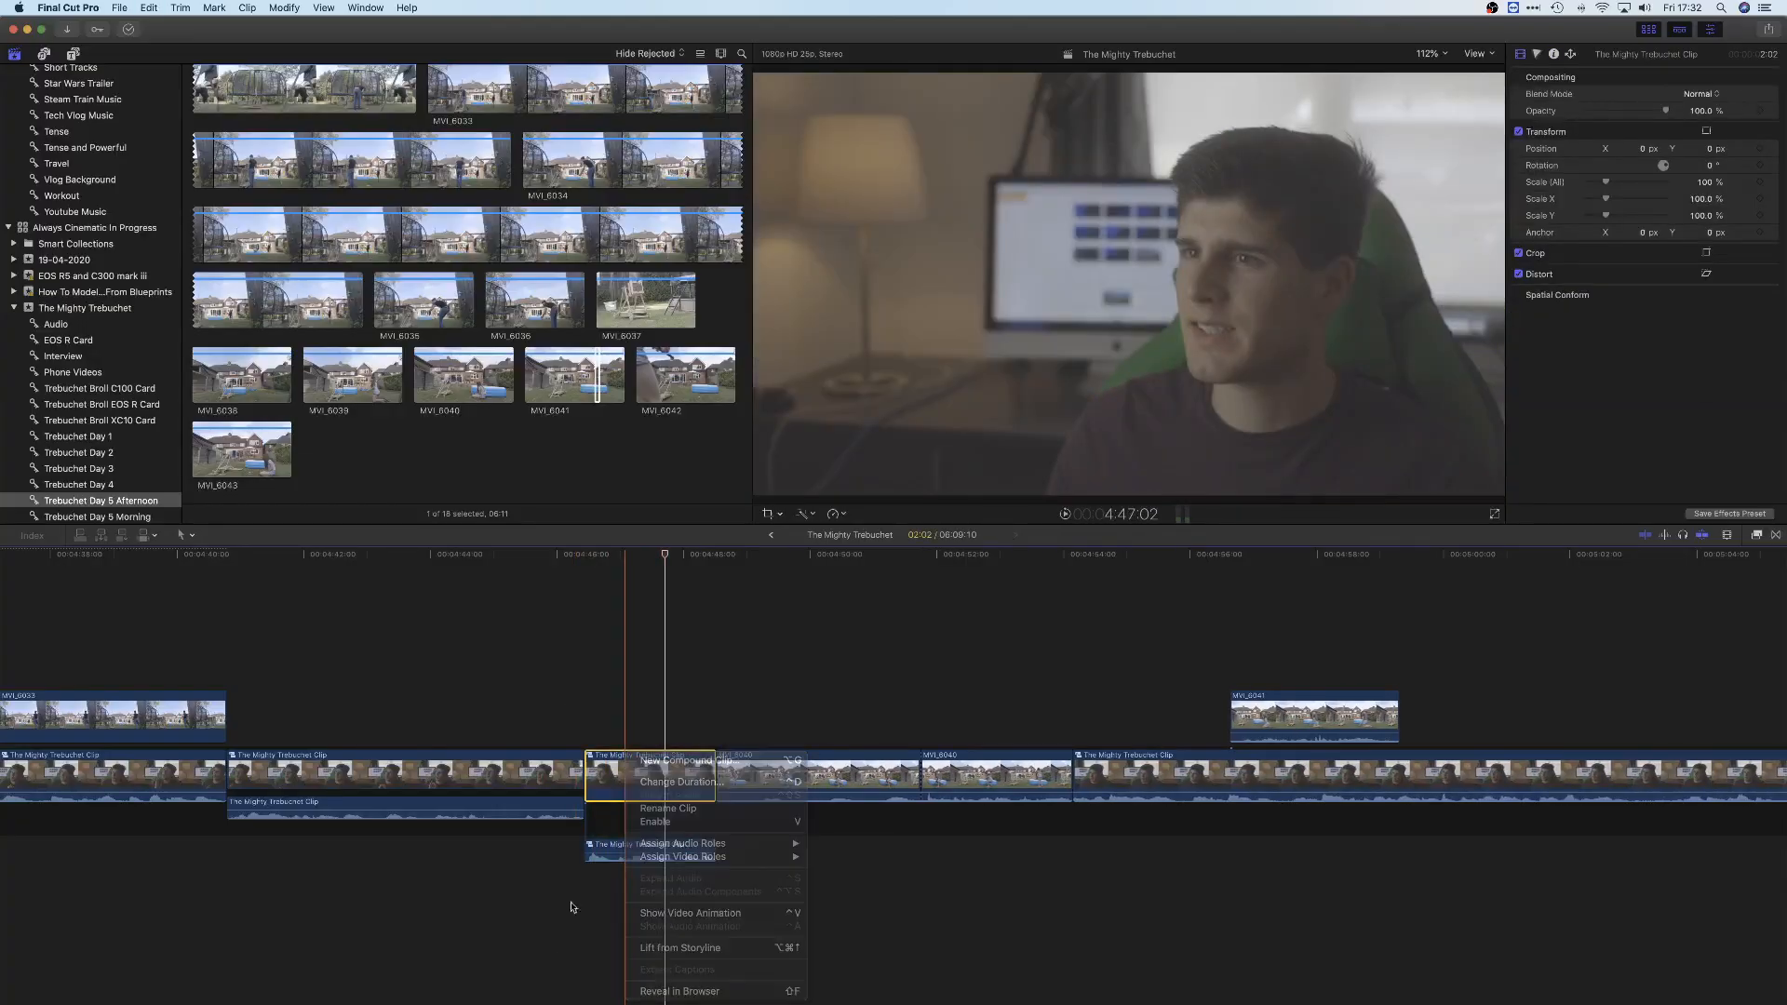
right_click(639, 775)
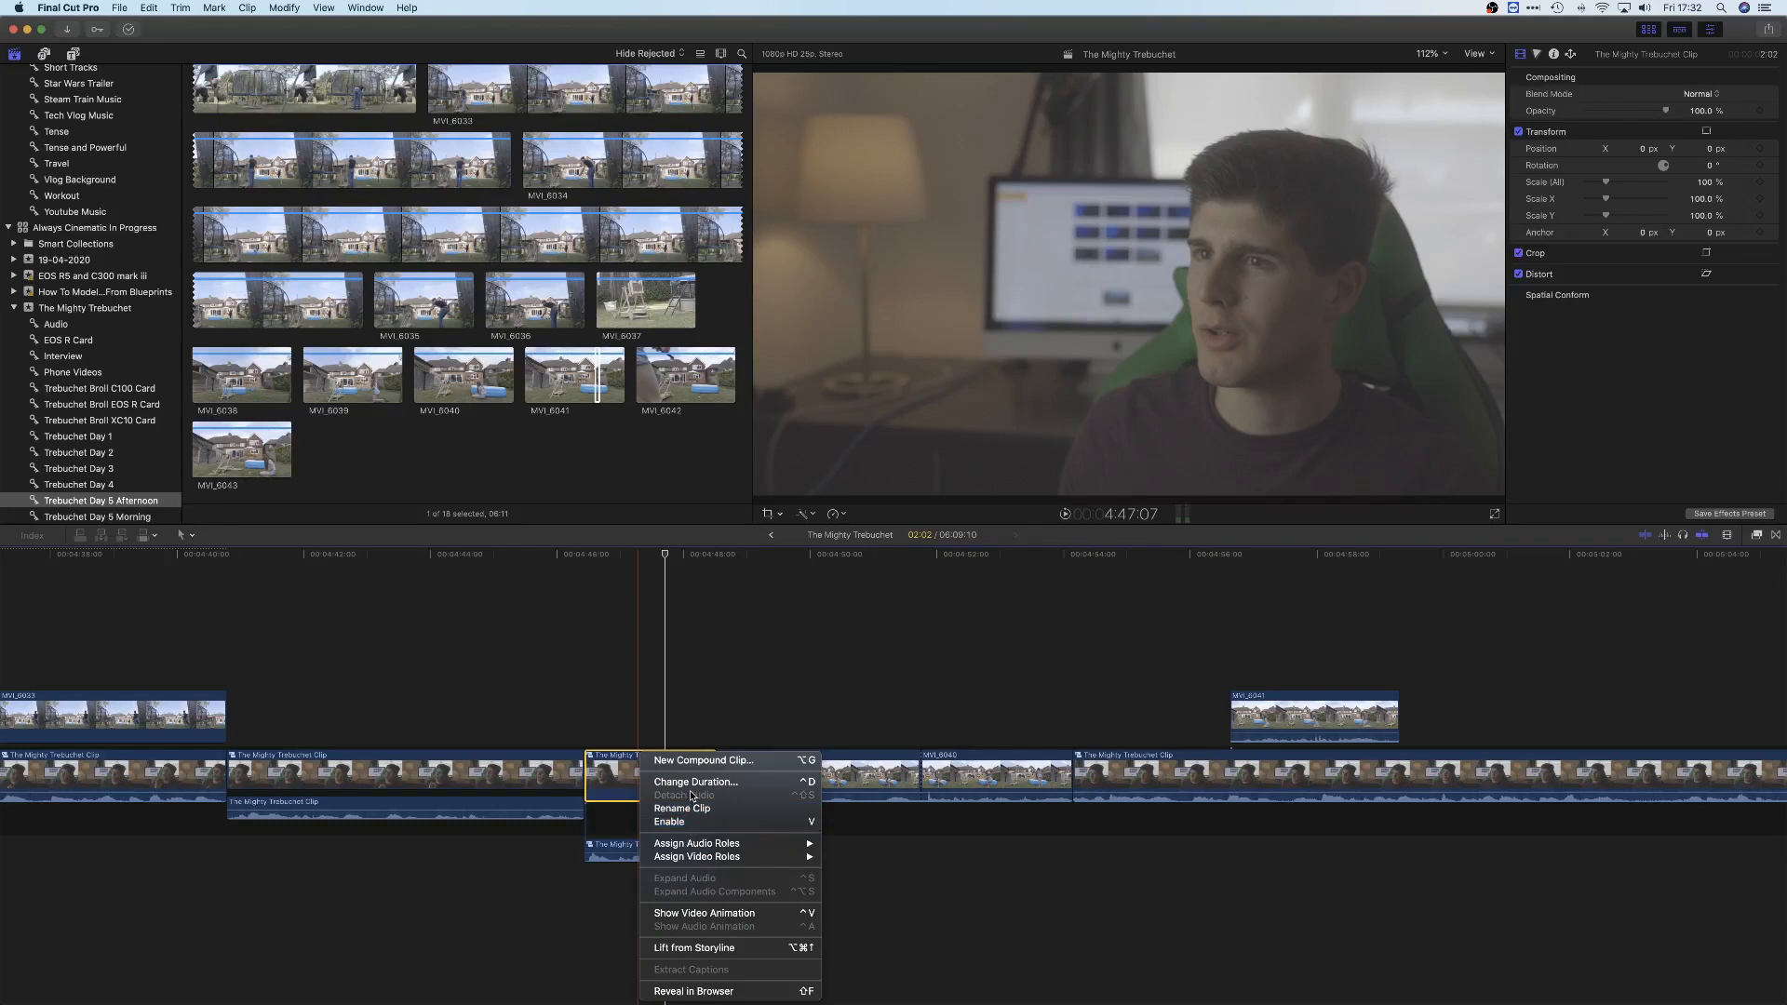
click(619, 679)
Try extending the first MVI_6040 shot's start slightly earlier, and undo the last timeline edits
click(568, 673)
key(space)
key(space)
mouse_move(719, 779)
mouse_down()
mouse_move(628, 779)
mouse_move(697, 777)
mouse_up()
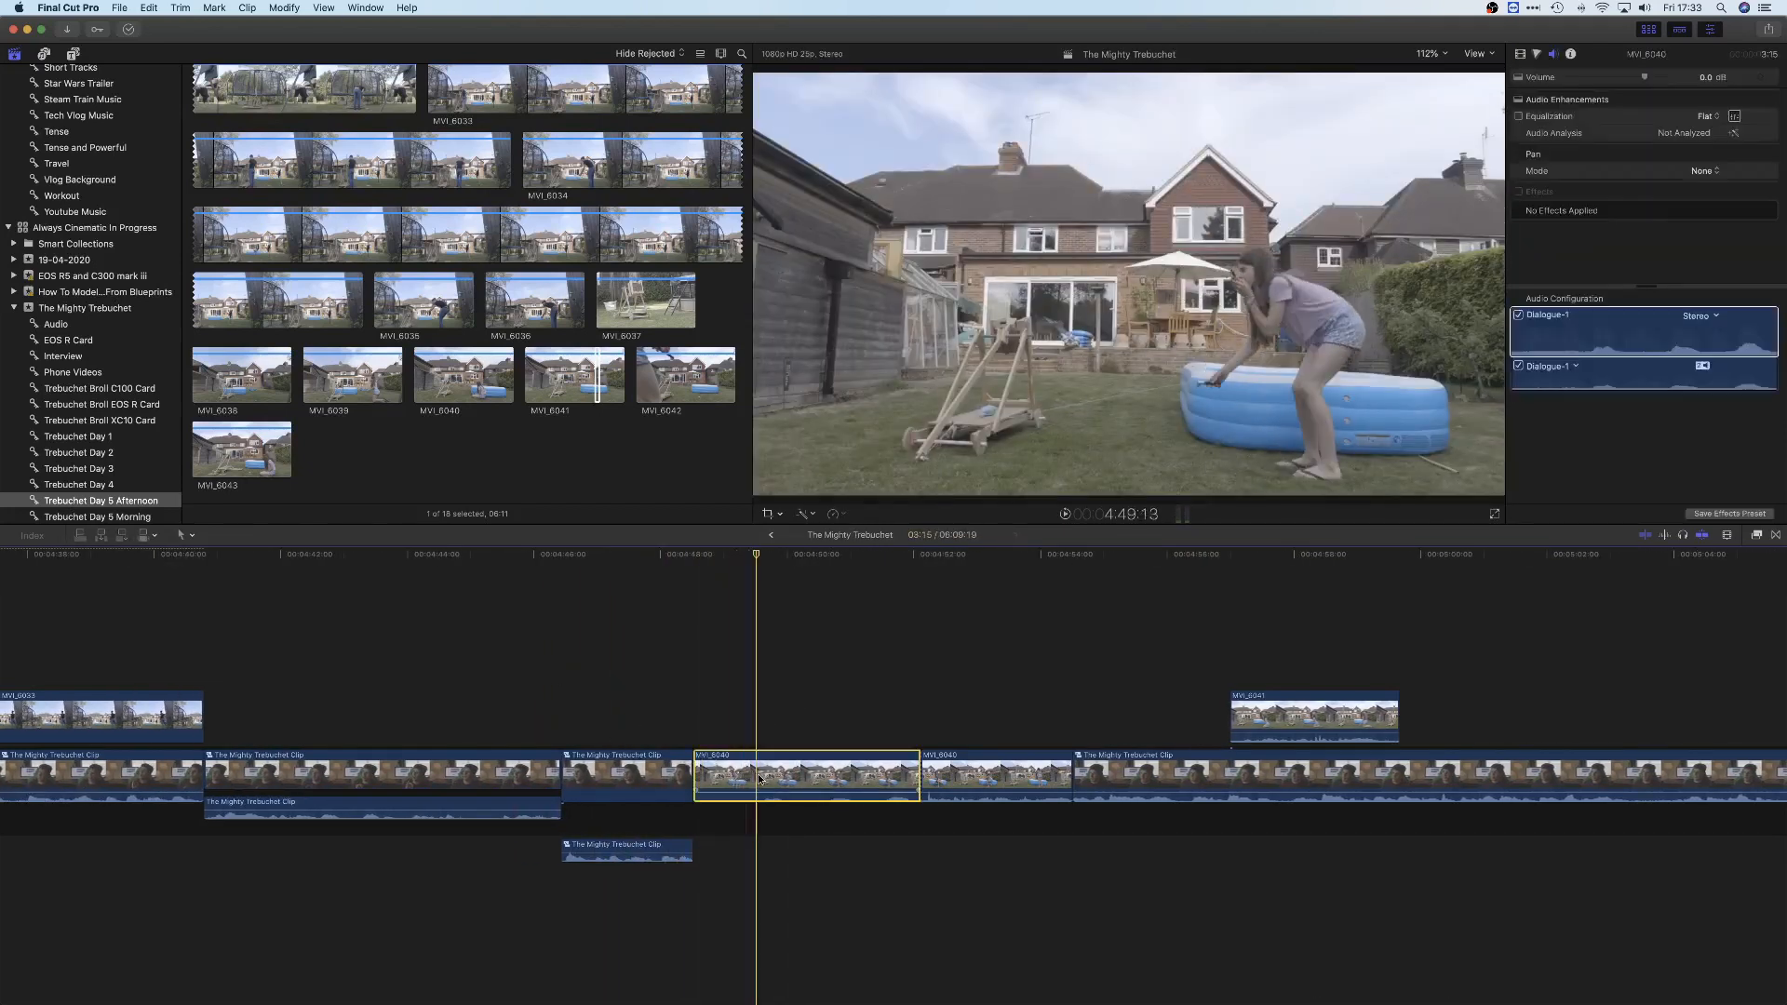
key(super+z)
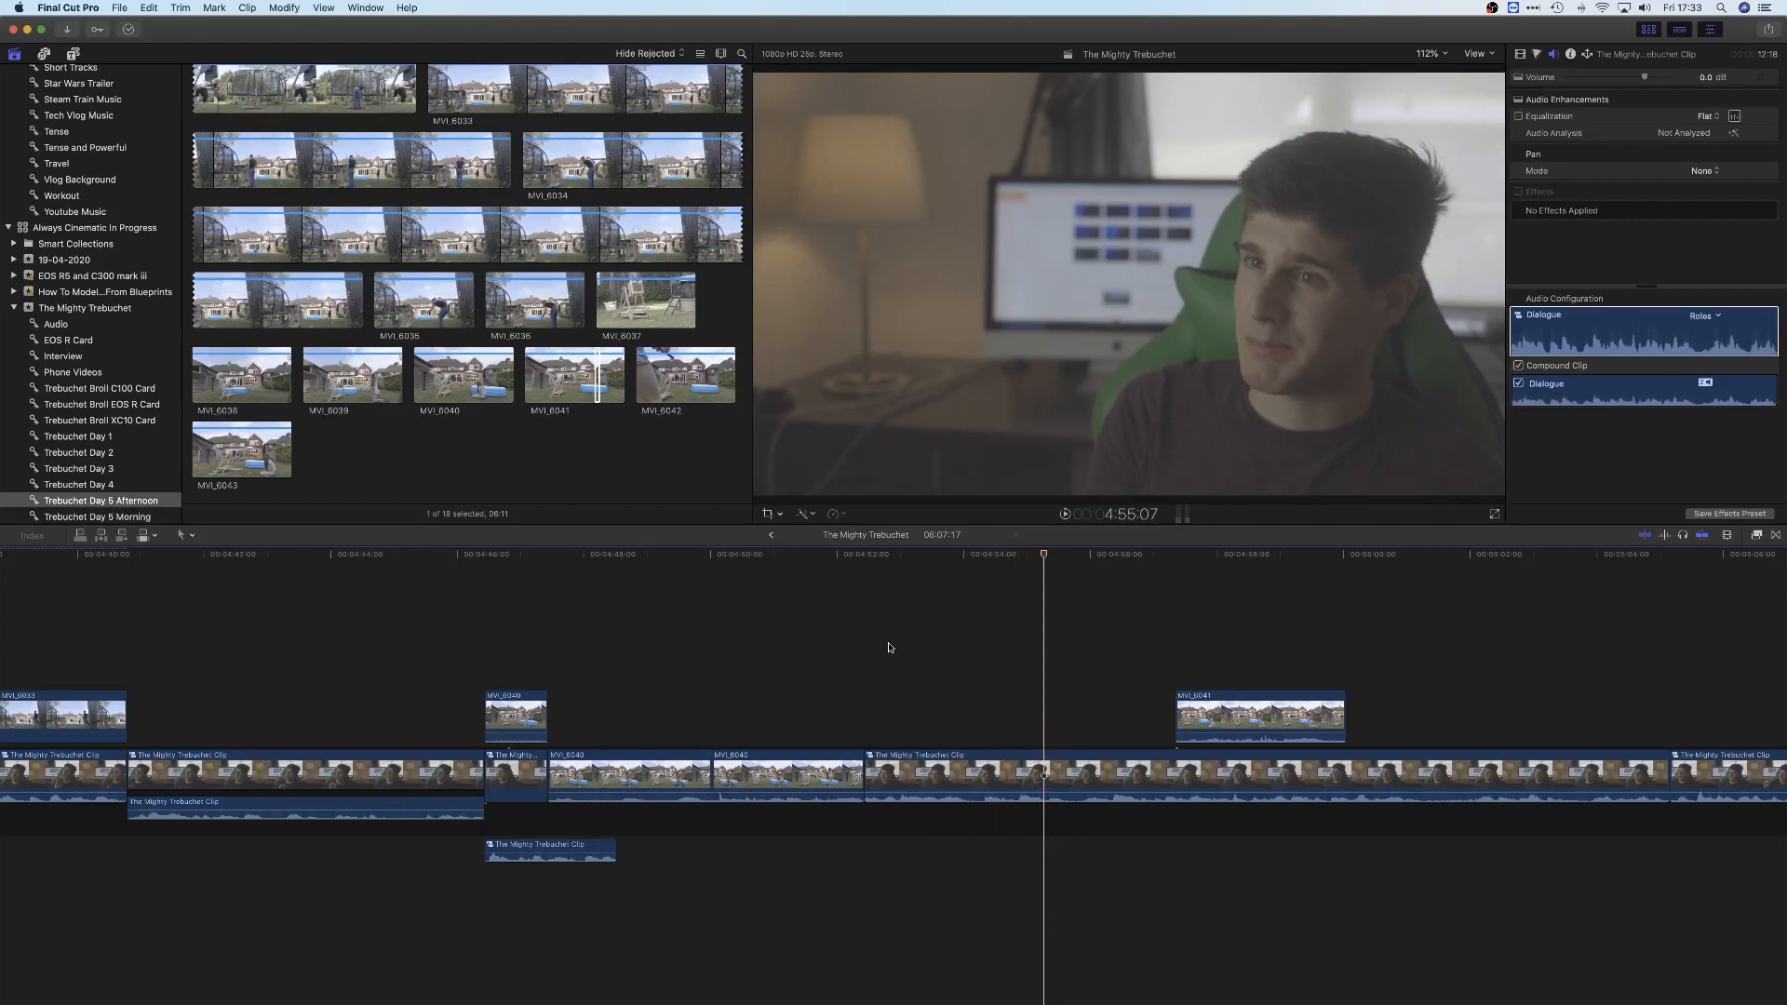
key(super+z)
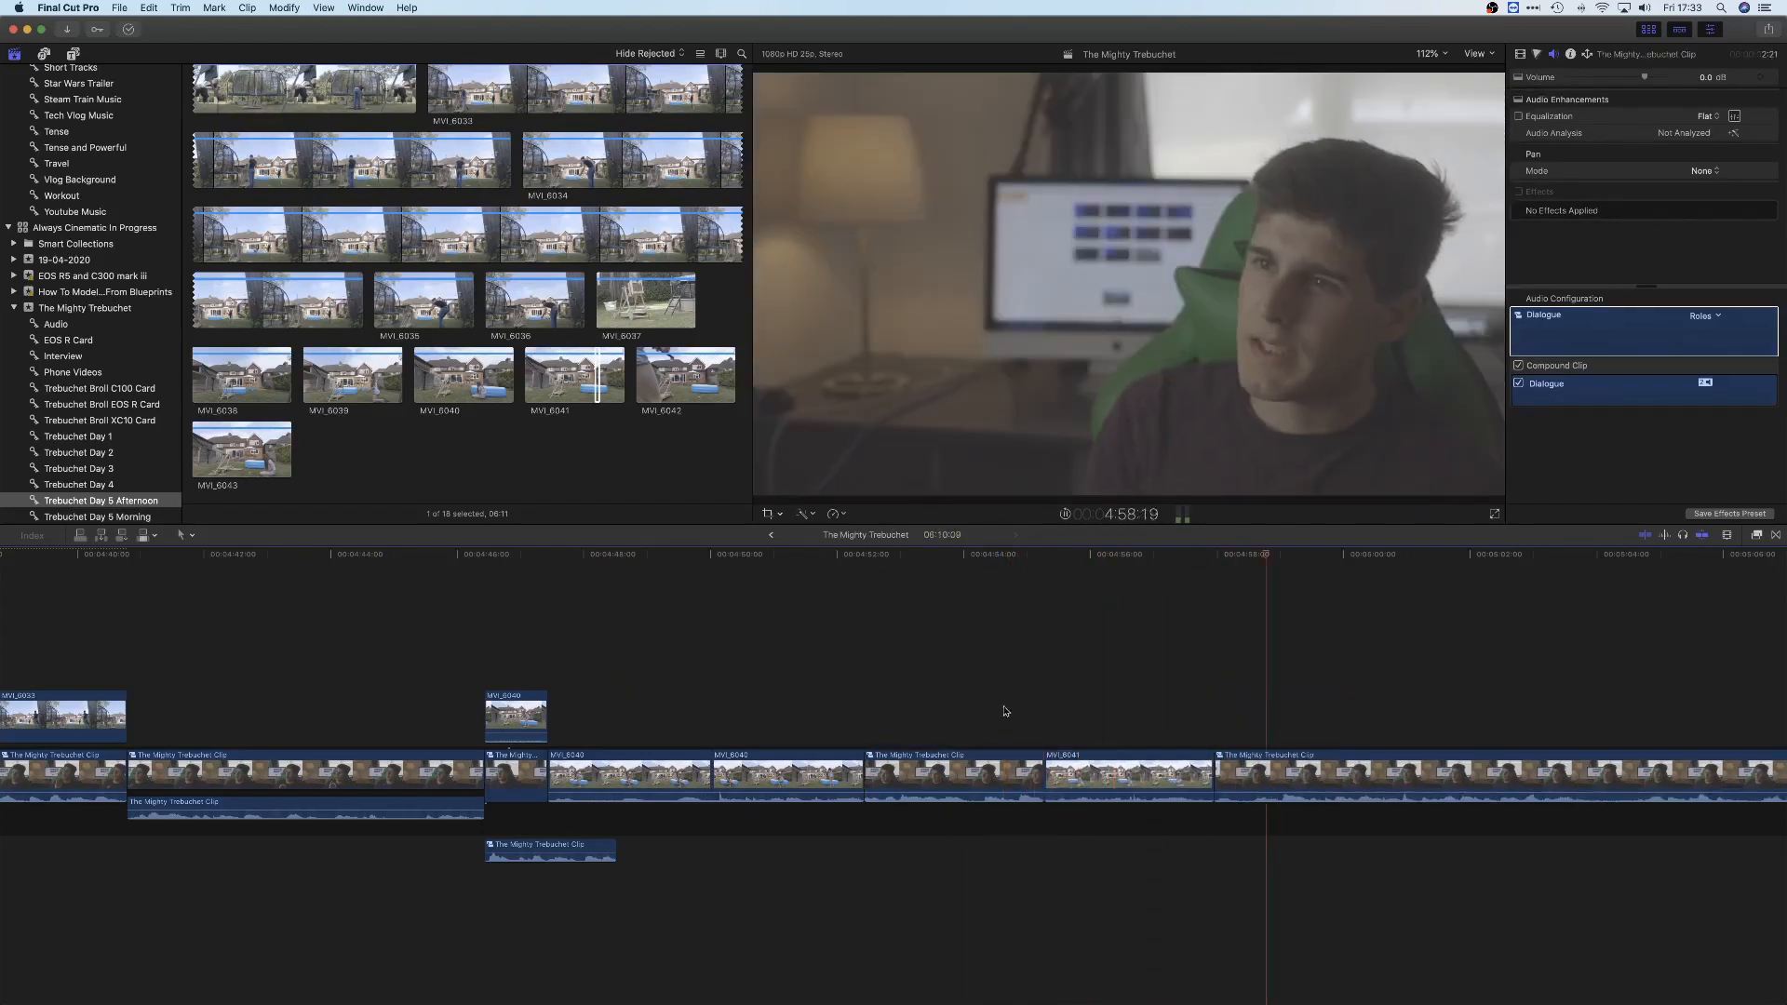
Fine-trim the cuts at the start and end of MVI_6041 in the primary storyline, playing back each one
click(1042, 772)
drag(1041, 772, 1038, 771)
click(1013, 707)
key(space)
click(1121, 655)
drag(1212, 773, 1198, 772)
click(1149, 674)
key(space)
Delete the unwanted section of the interview that follows MVI_6041 and close the gap
scroll(1114, 677, right, 5)
scroll(1099, 671, right, 2)
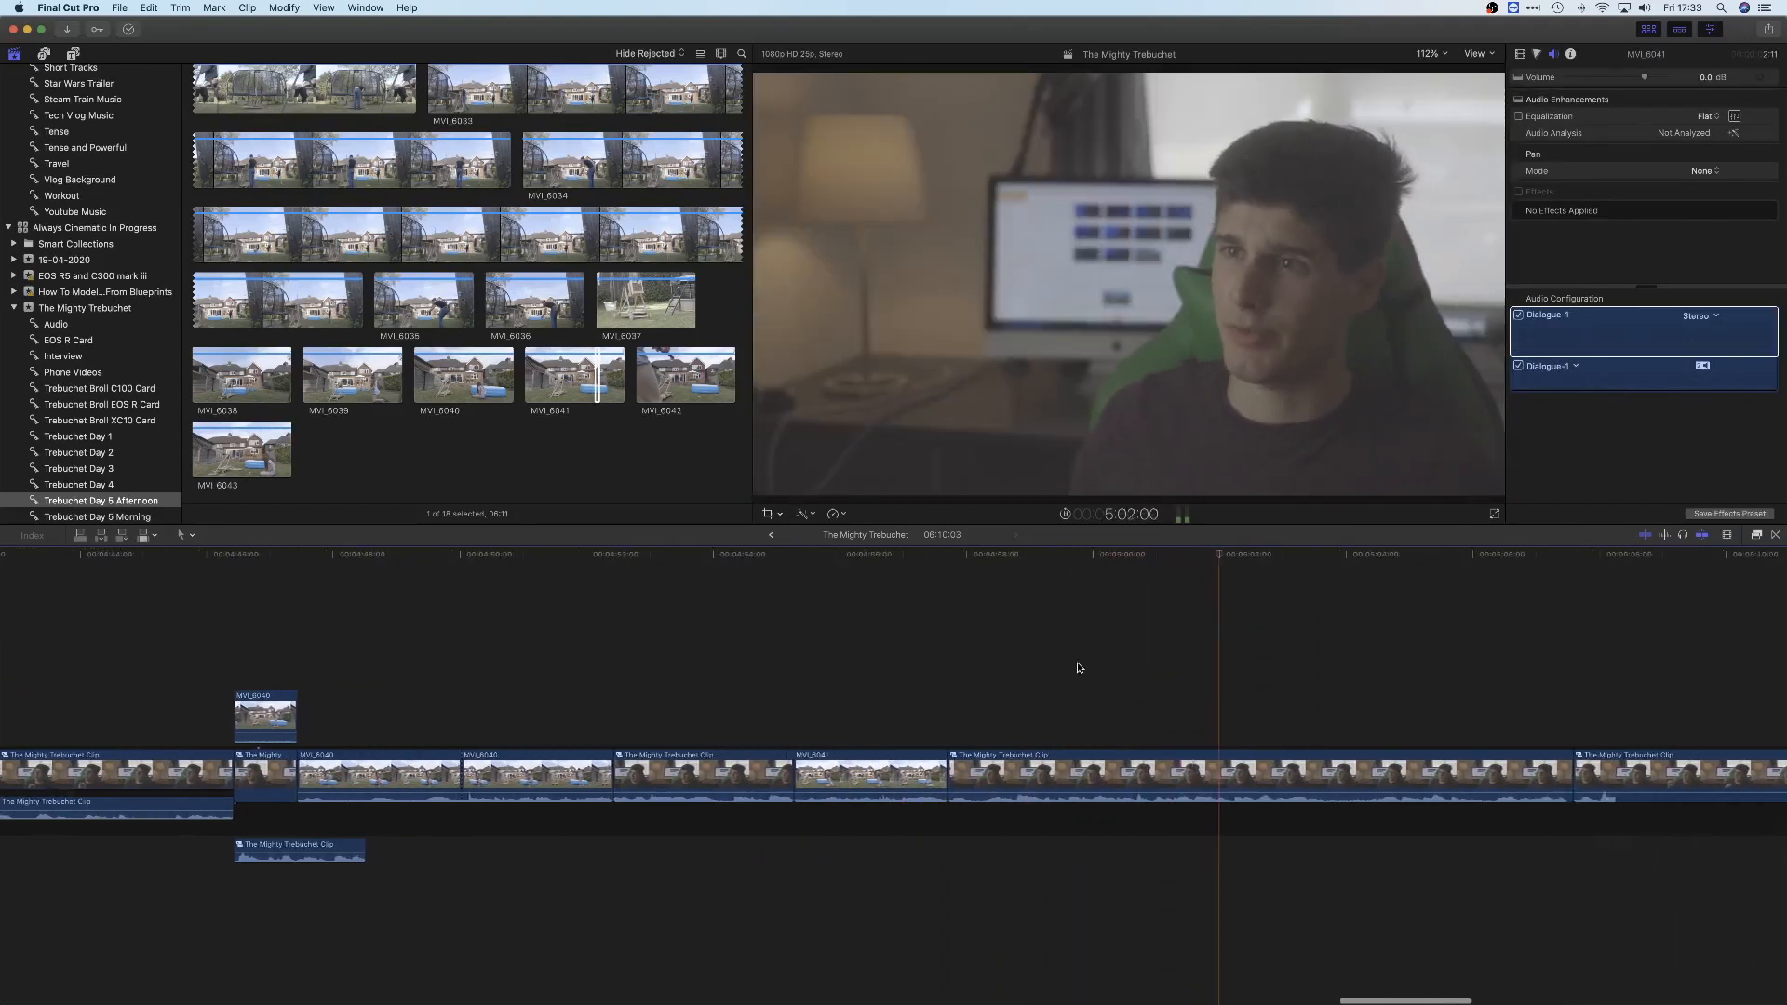
click(1282, 782)
key(Delete)
scroll(1210, 679, right, 2)
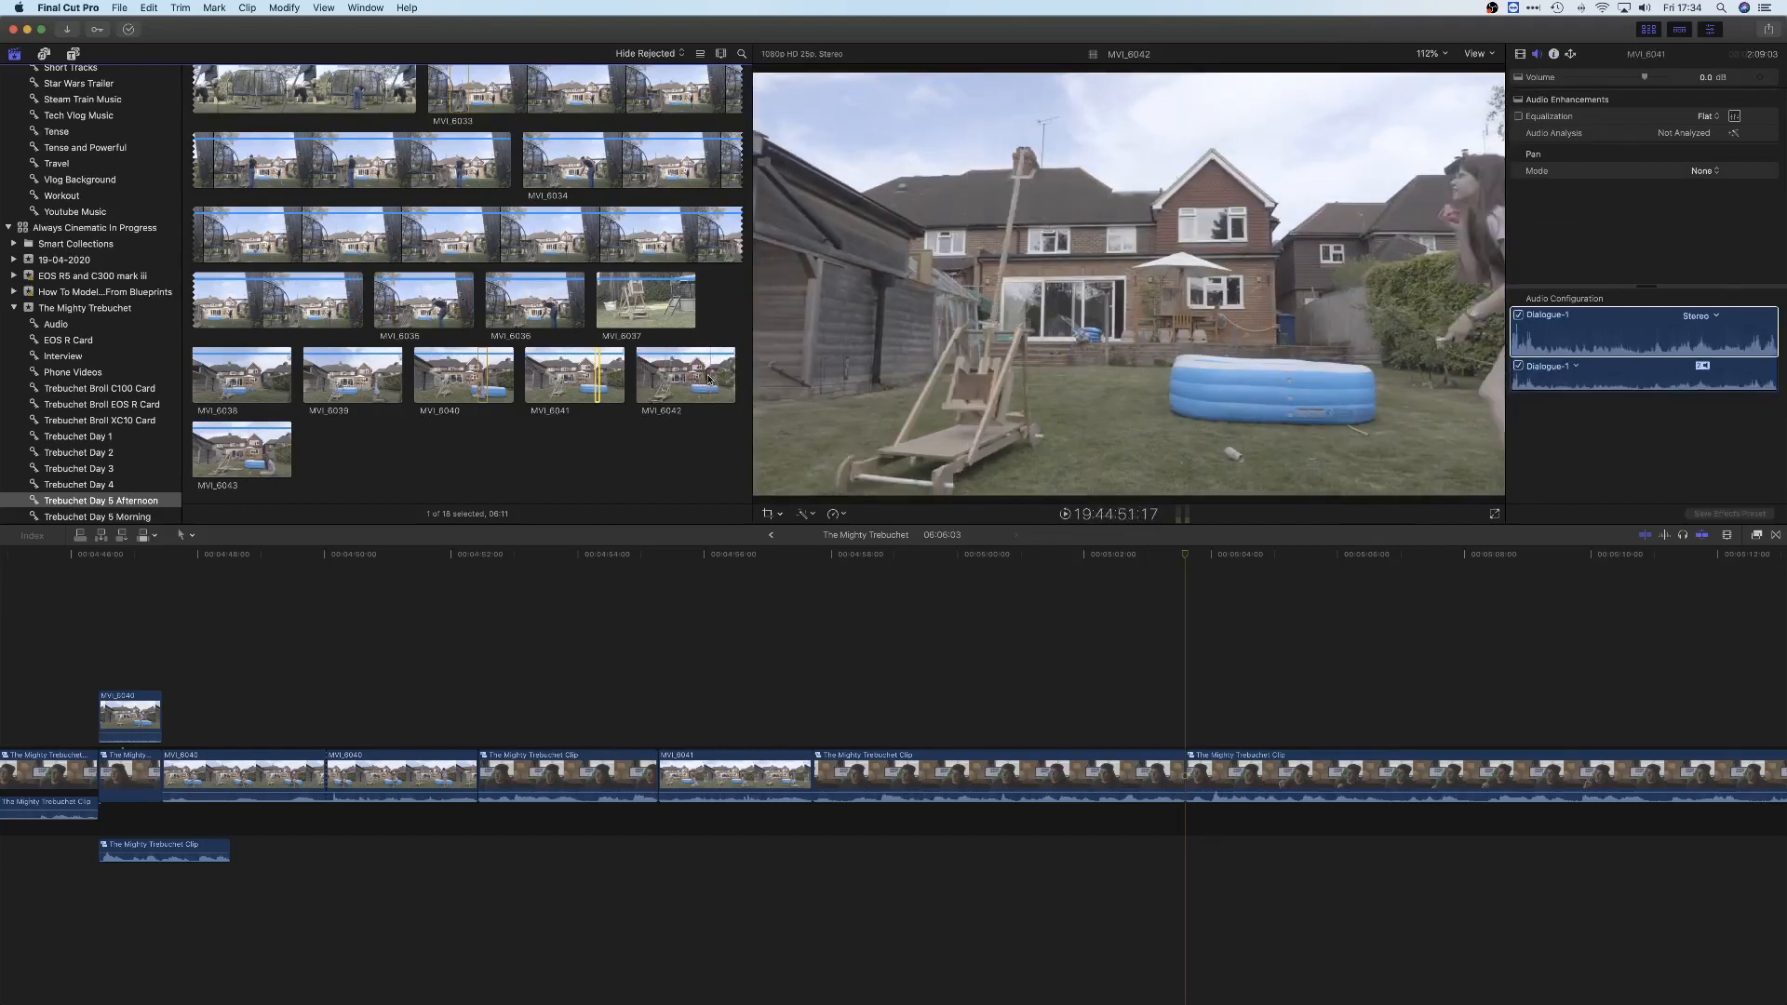
Insert the selected part of MVI_6042 between the two interview clips at the playhead, and shorten its end after playing it back
drag(712, 377, 715, 377)
drag(714, 377, 1185, 775)
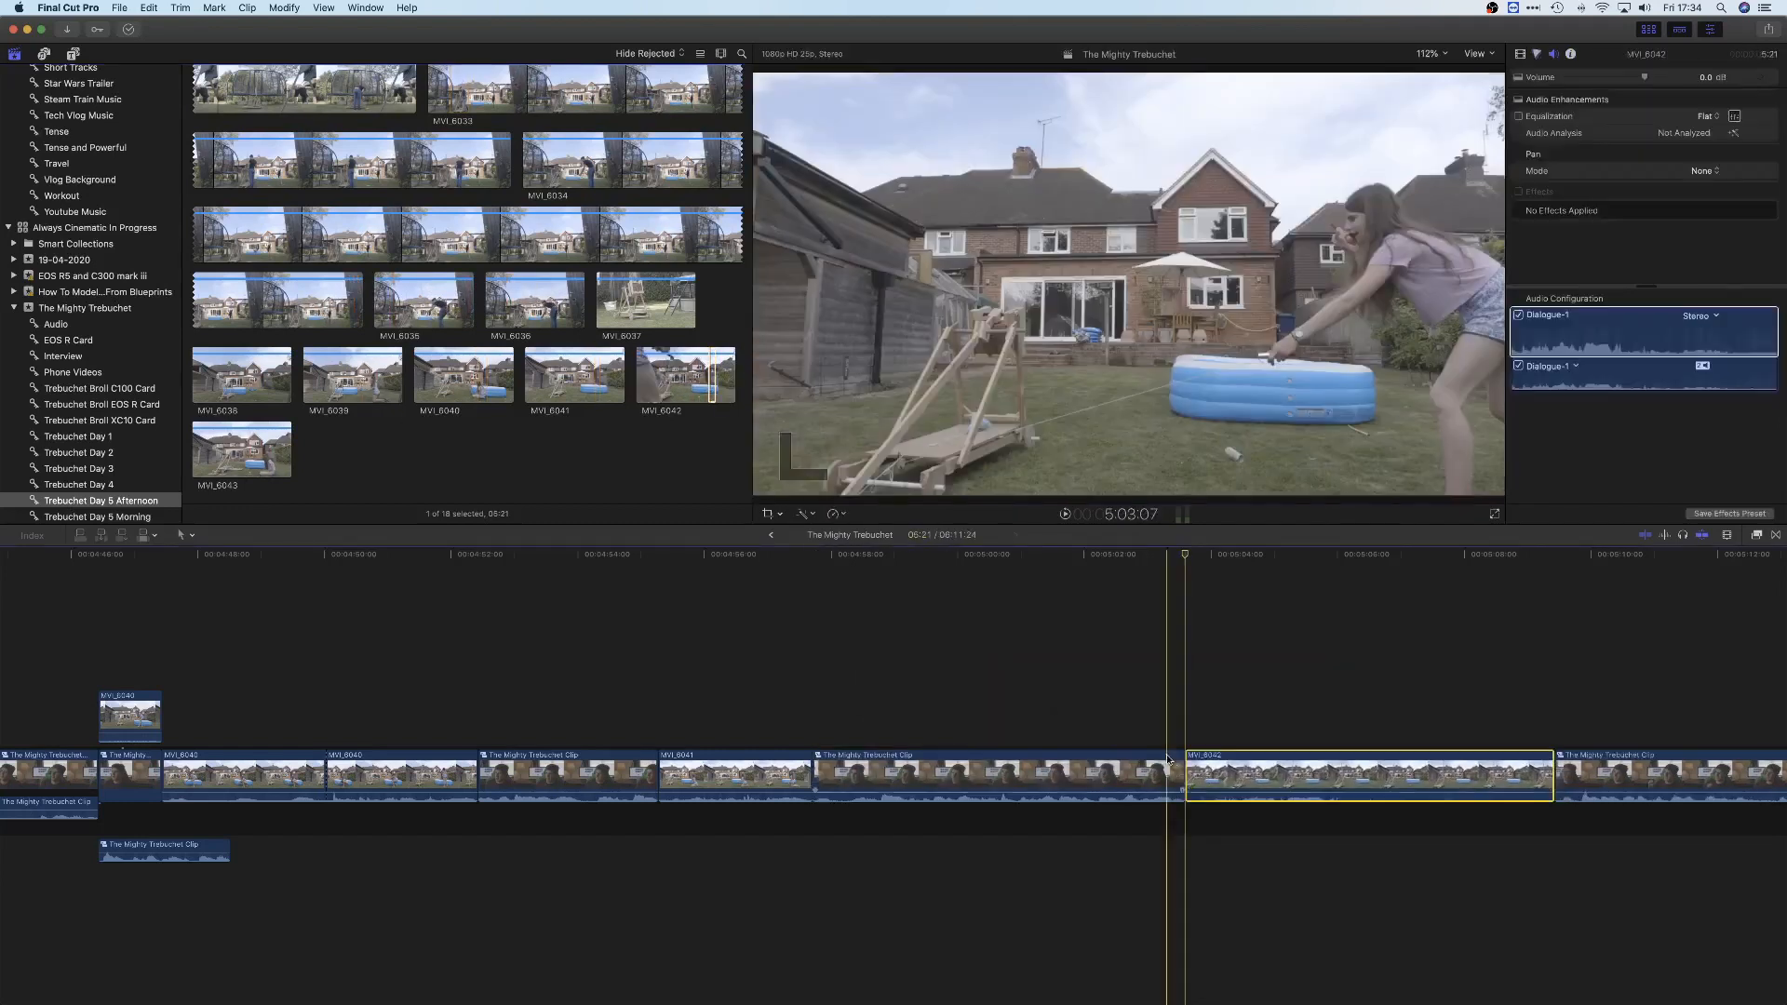
scroll(1015, 726, right, 3)
click(999, 721)
key(space)
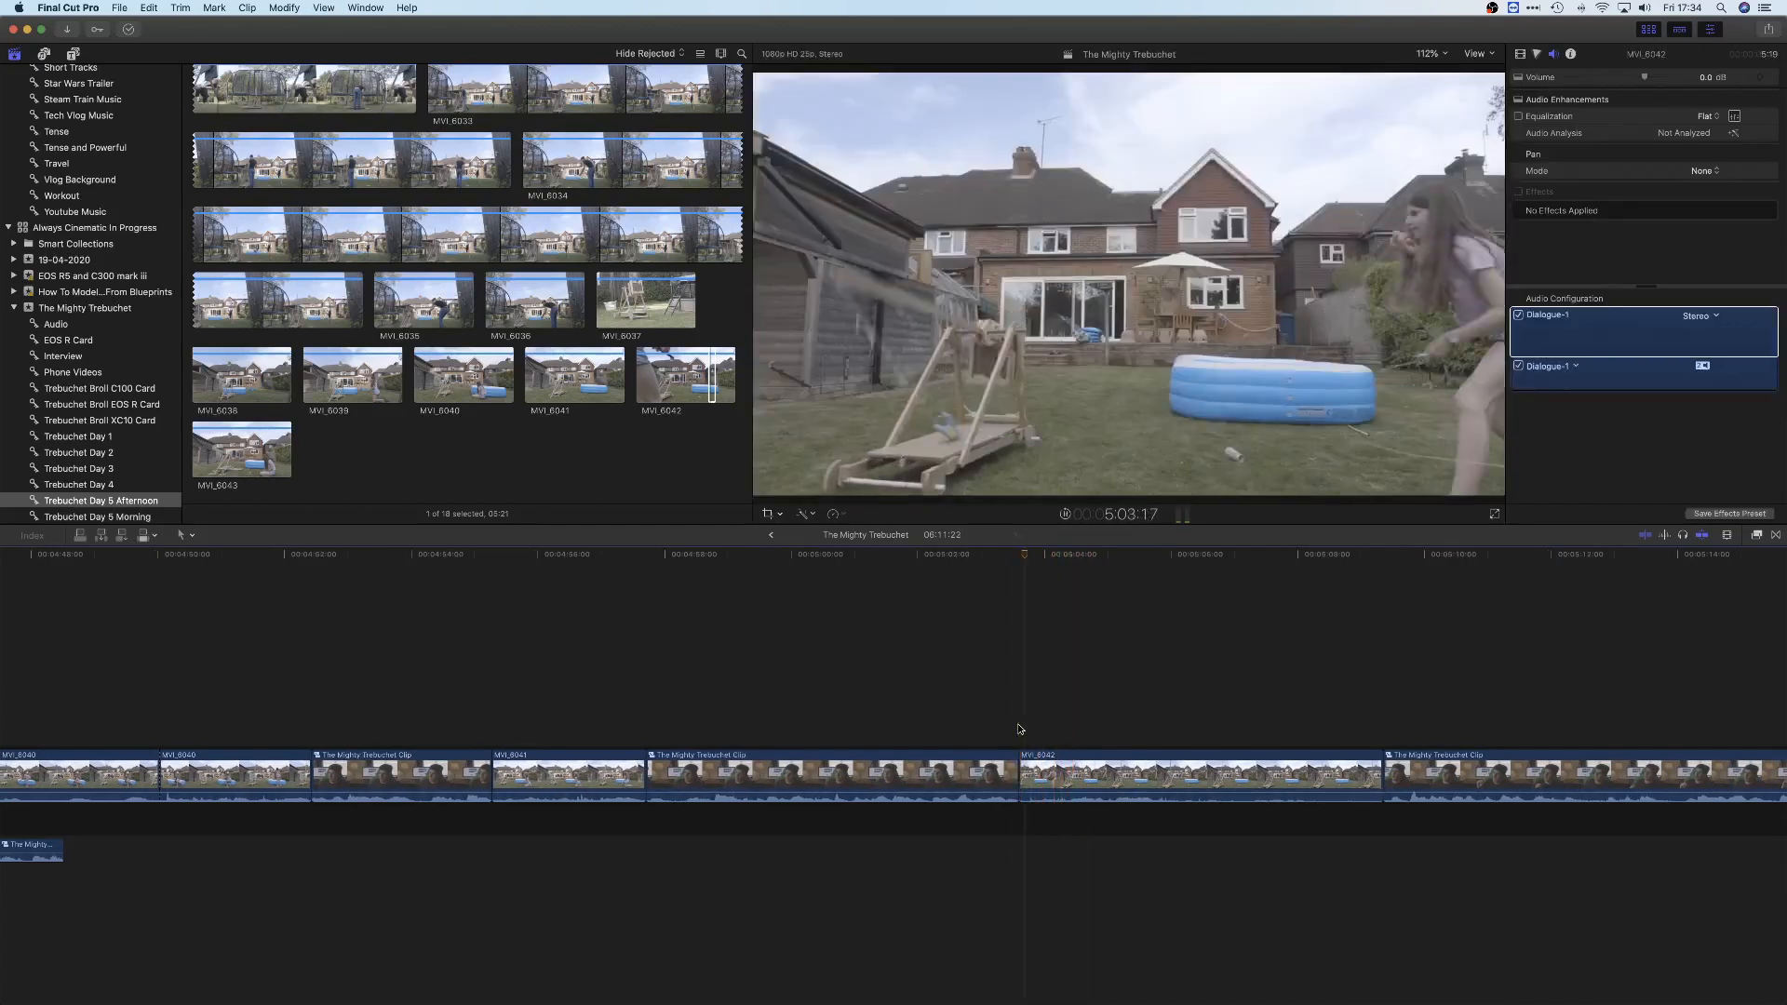
drag(1382, 772, 1220, 749)
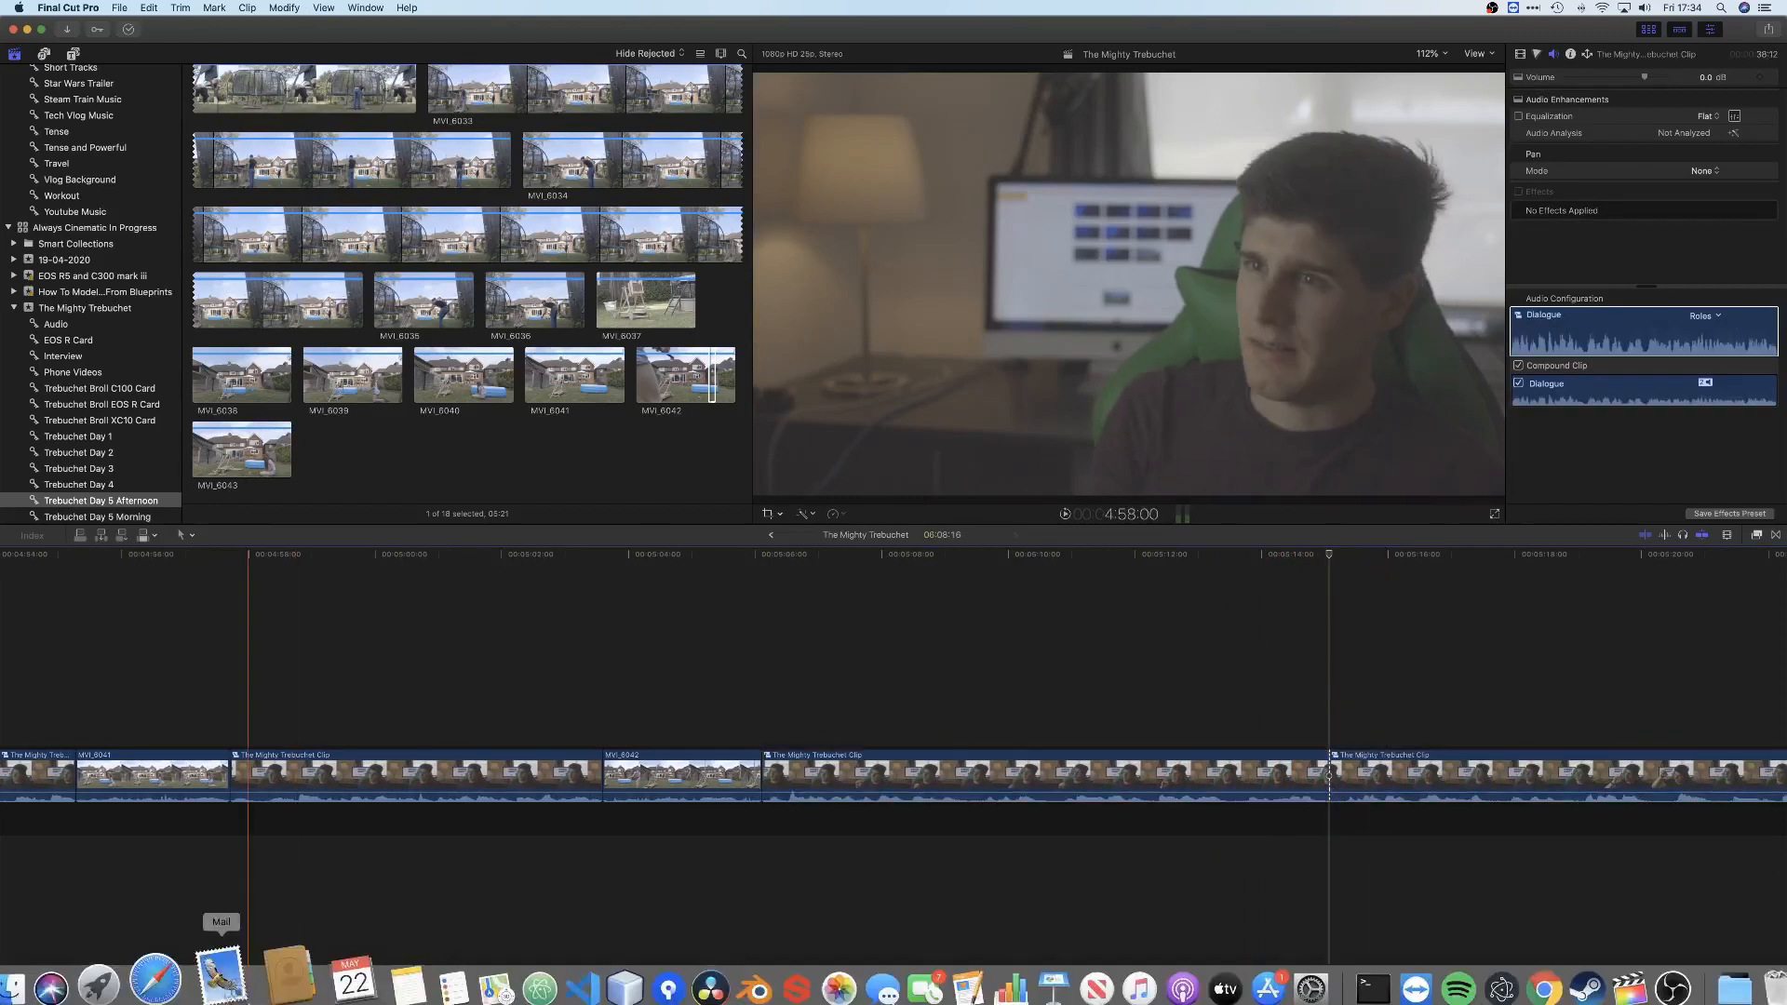
Switch to DaVinci Resolve and place MVI_5916.MP4 on Video 2 above the interview, starting at the cut, then play it back
click(64, 984)
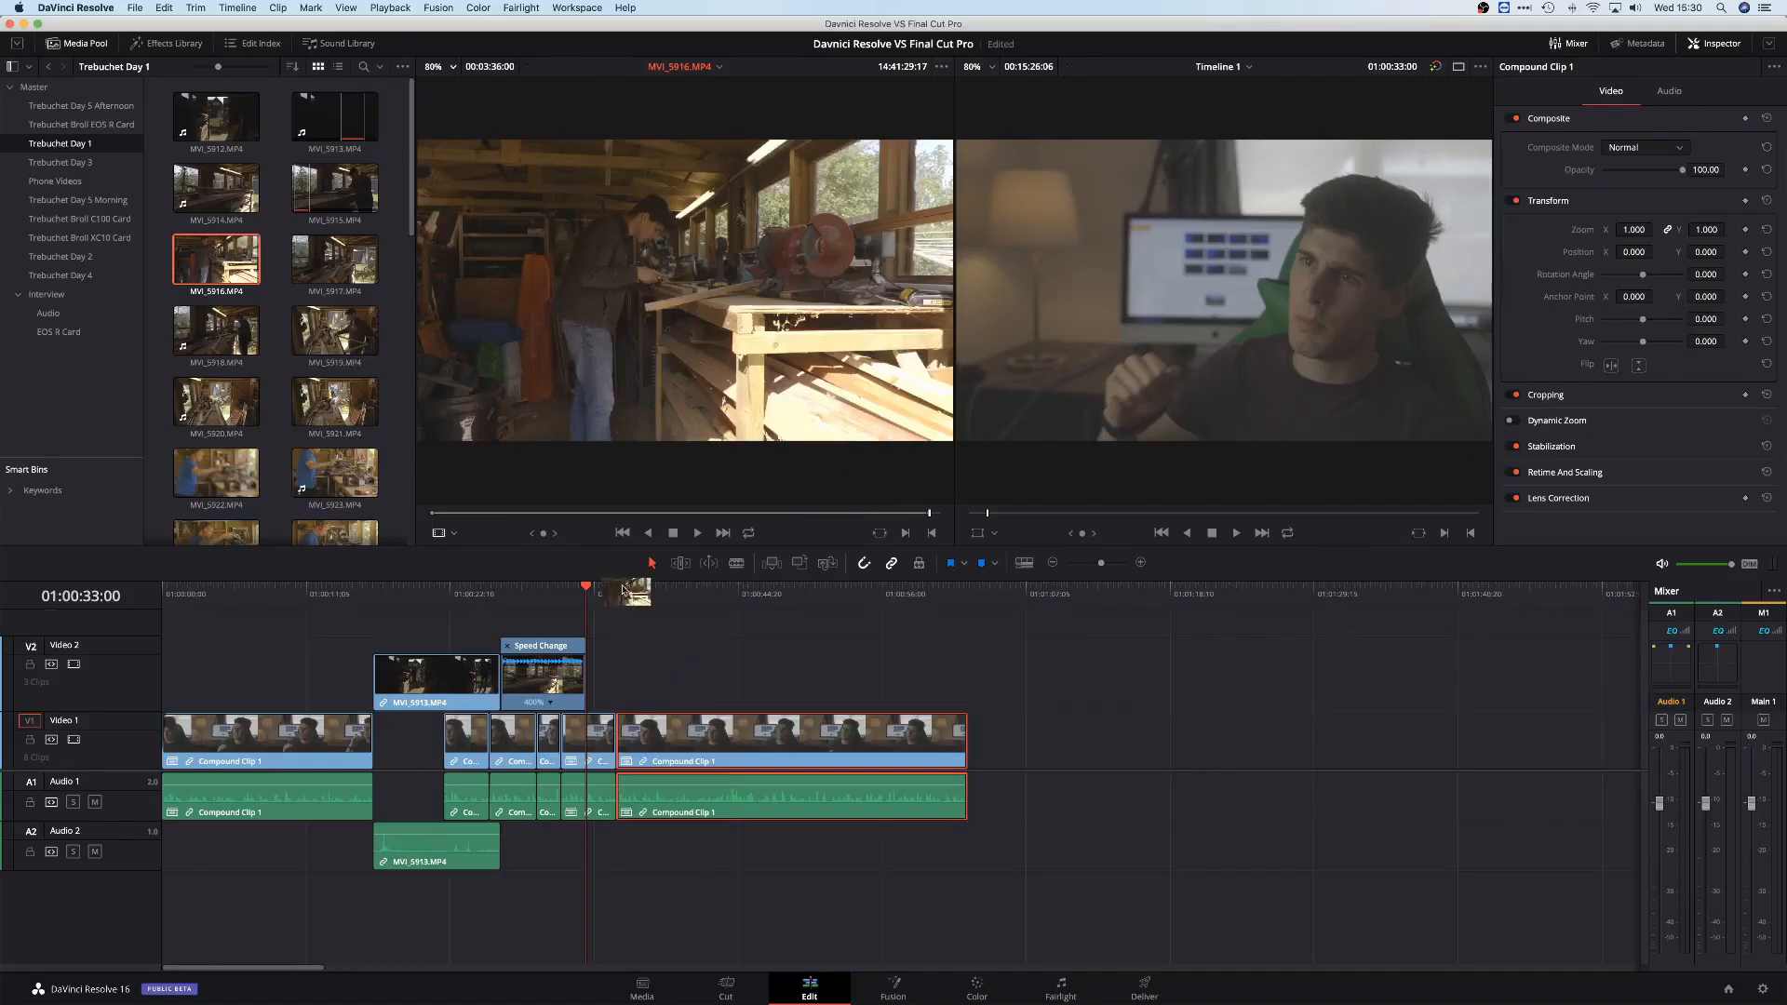
drag(216, 259, 746, 677)
key(space)
key(super+equal)
key(super+equal)
scroll(596, 656, right, 3)
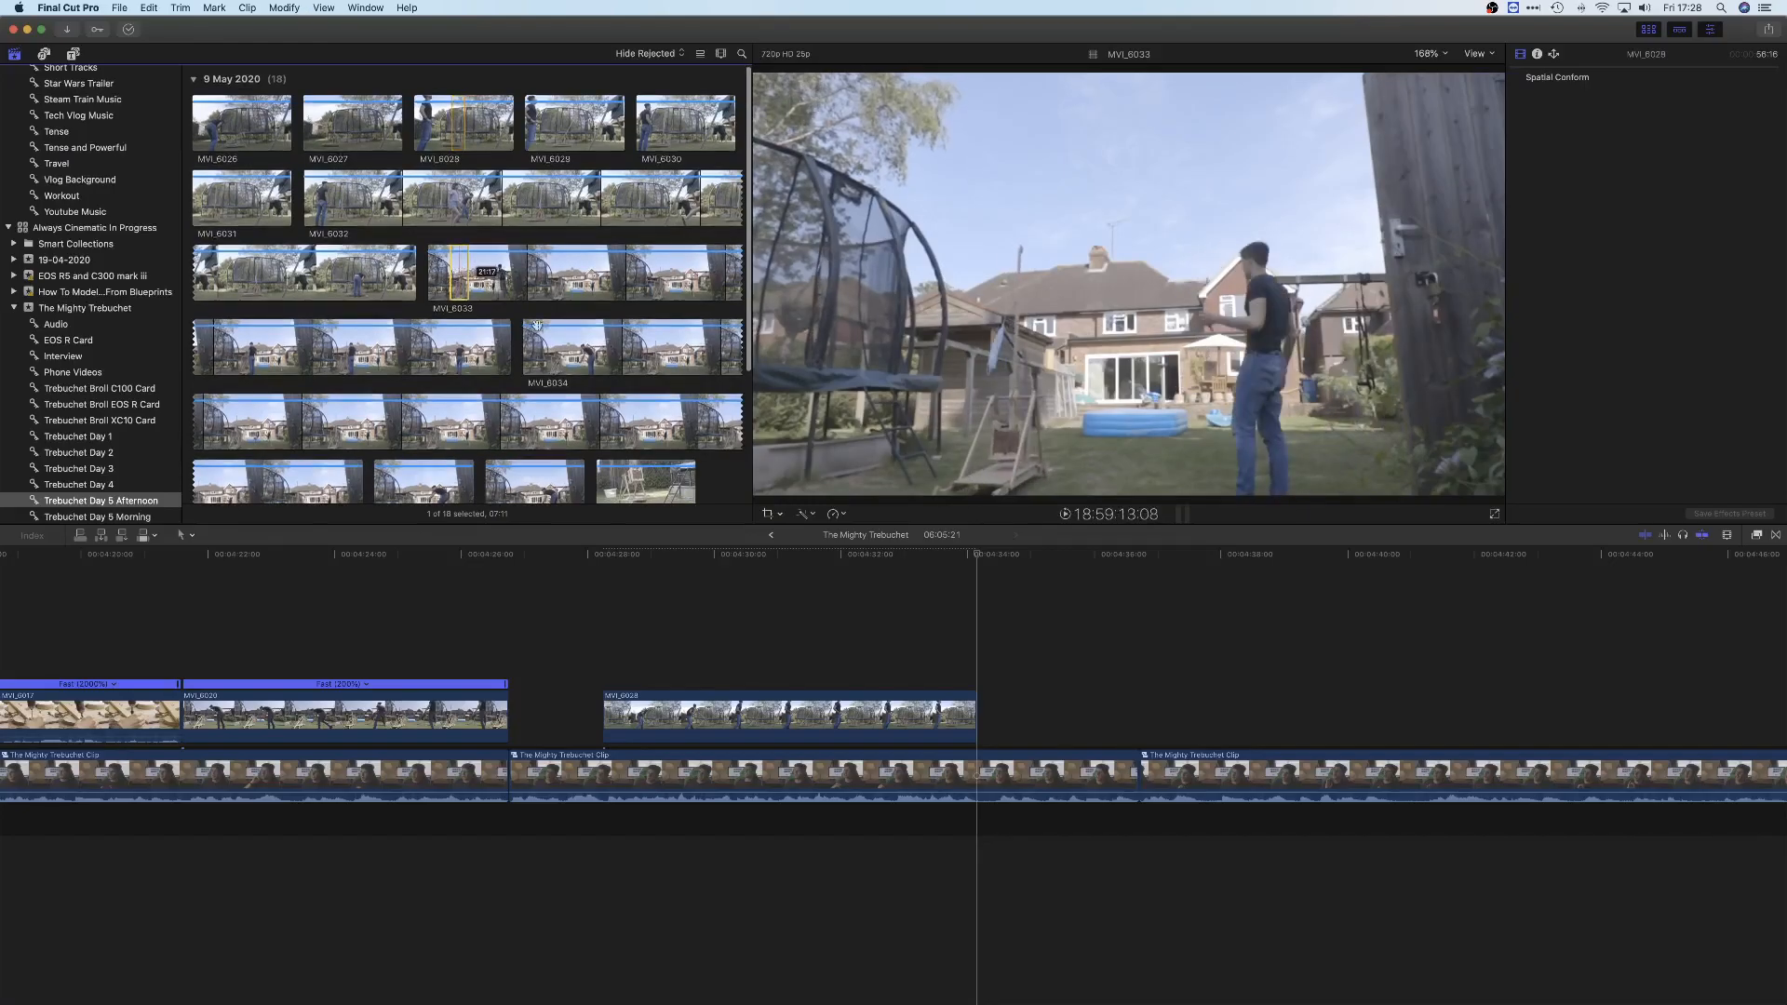
Switch to Final Cut Pro, connect the selected part of MVI_6033 above the interview, and move it against the preceding B-roll clip
key(q)
key(space)
key(space)
drag(976, 715, 833, 715)
click(802, 644)
key(space)
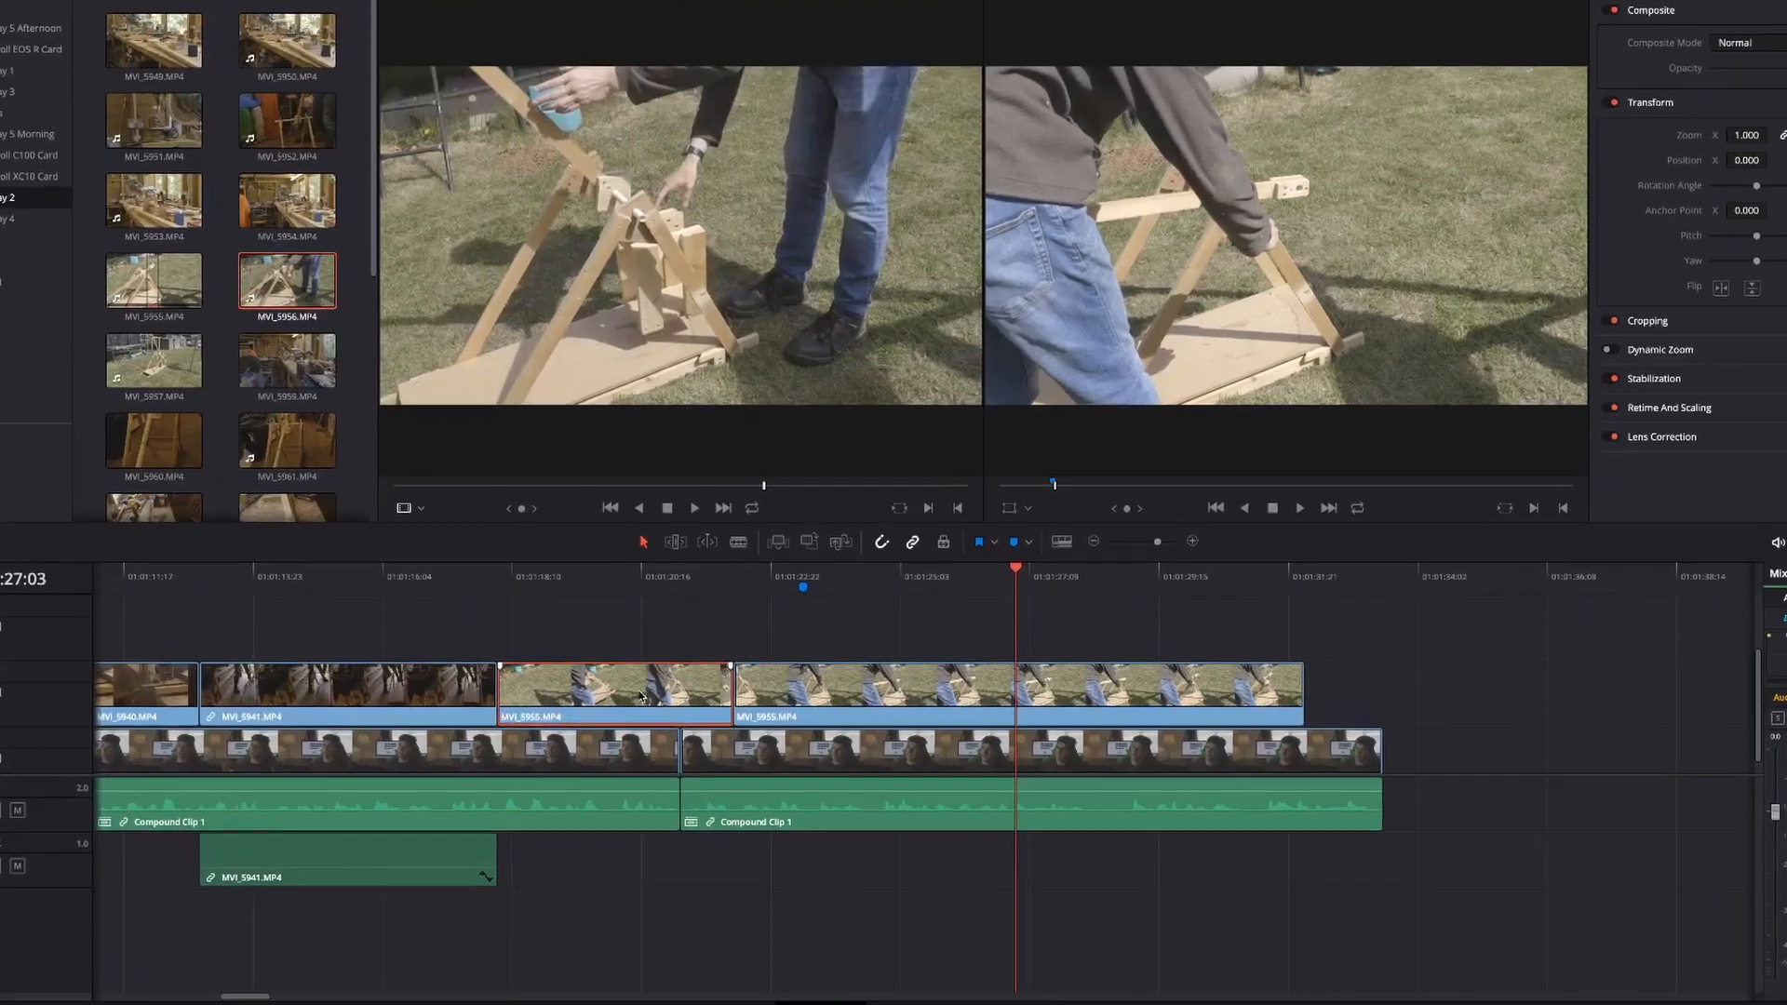
Switch to DaVinci Resolve, show the retime controls on the short MVI_5955.MP4 clip, and set its speed to 200%
key(ctrl+r)
click(625, 738)
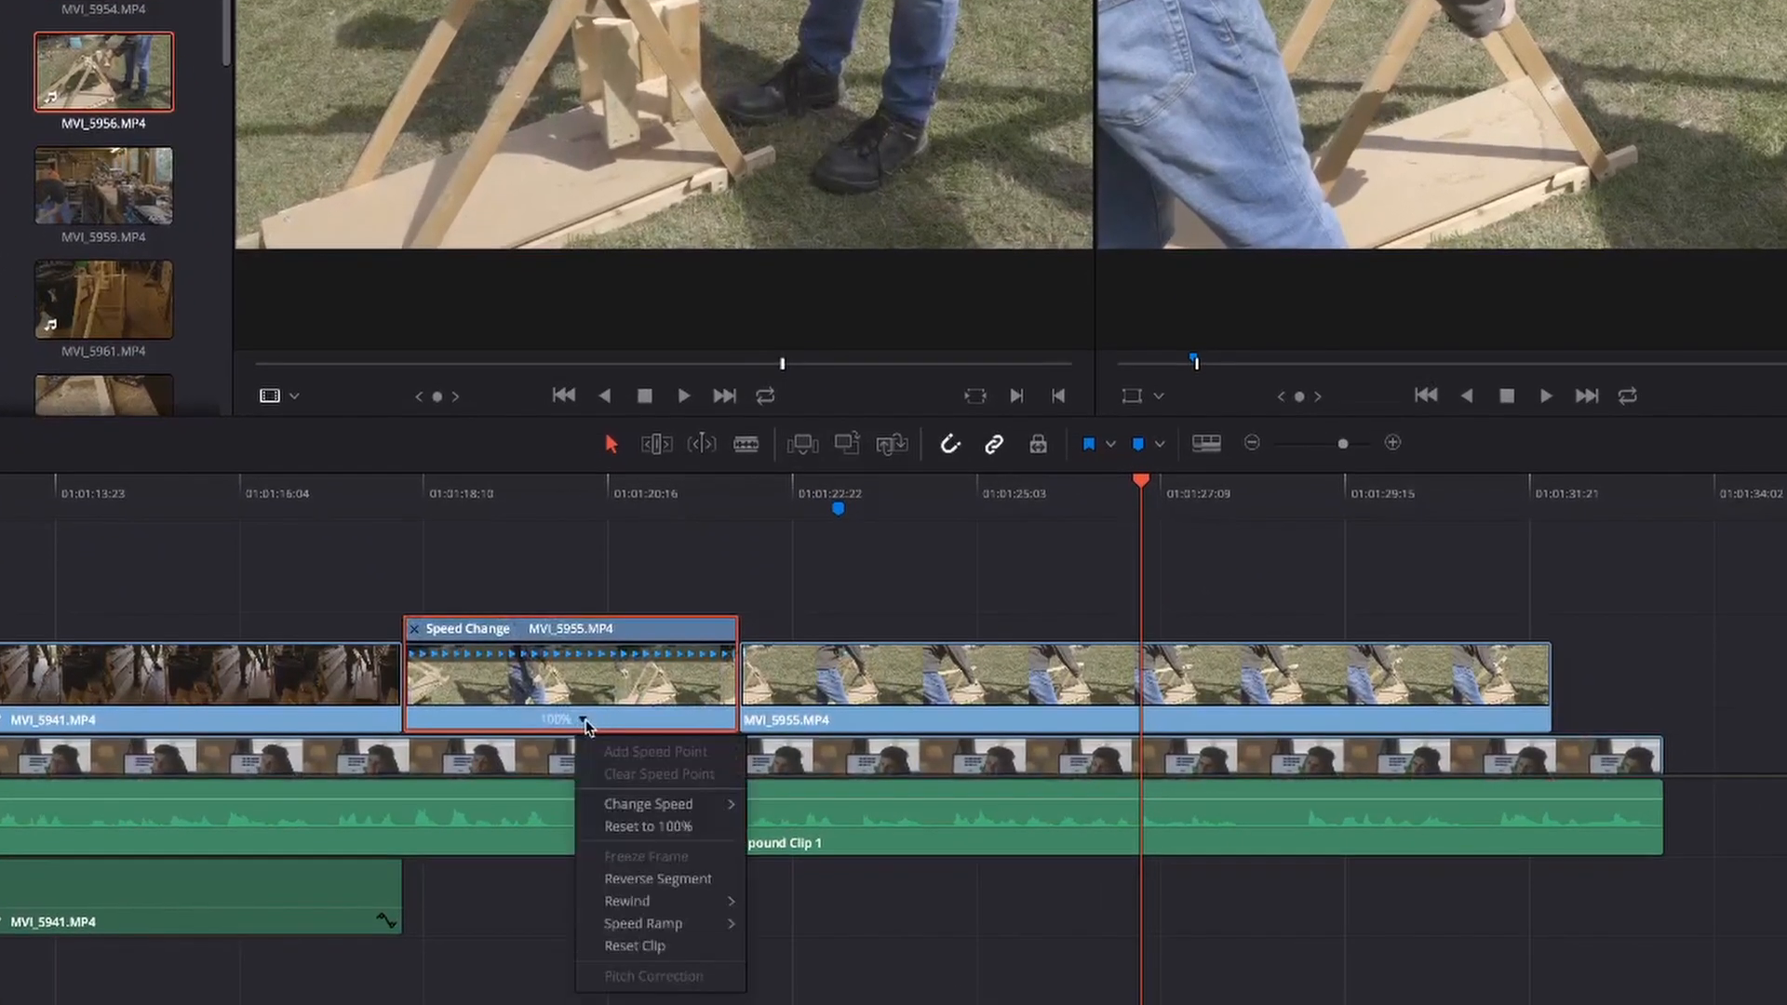
mouse_move(651, 803)
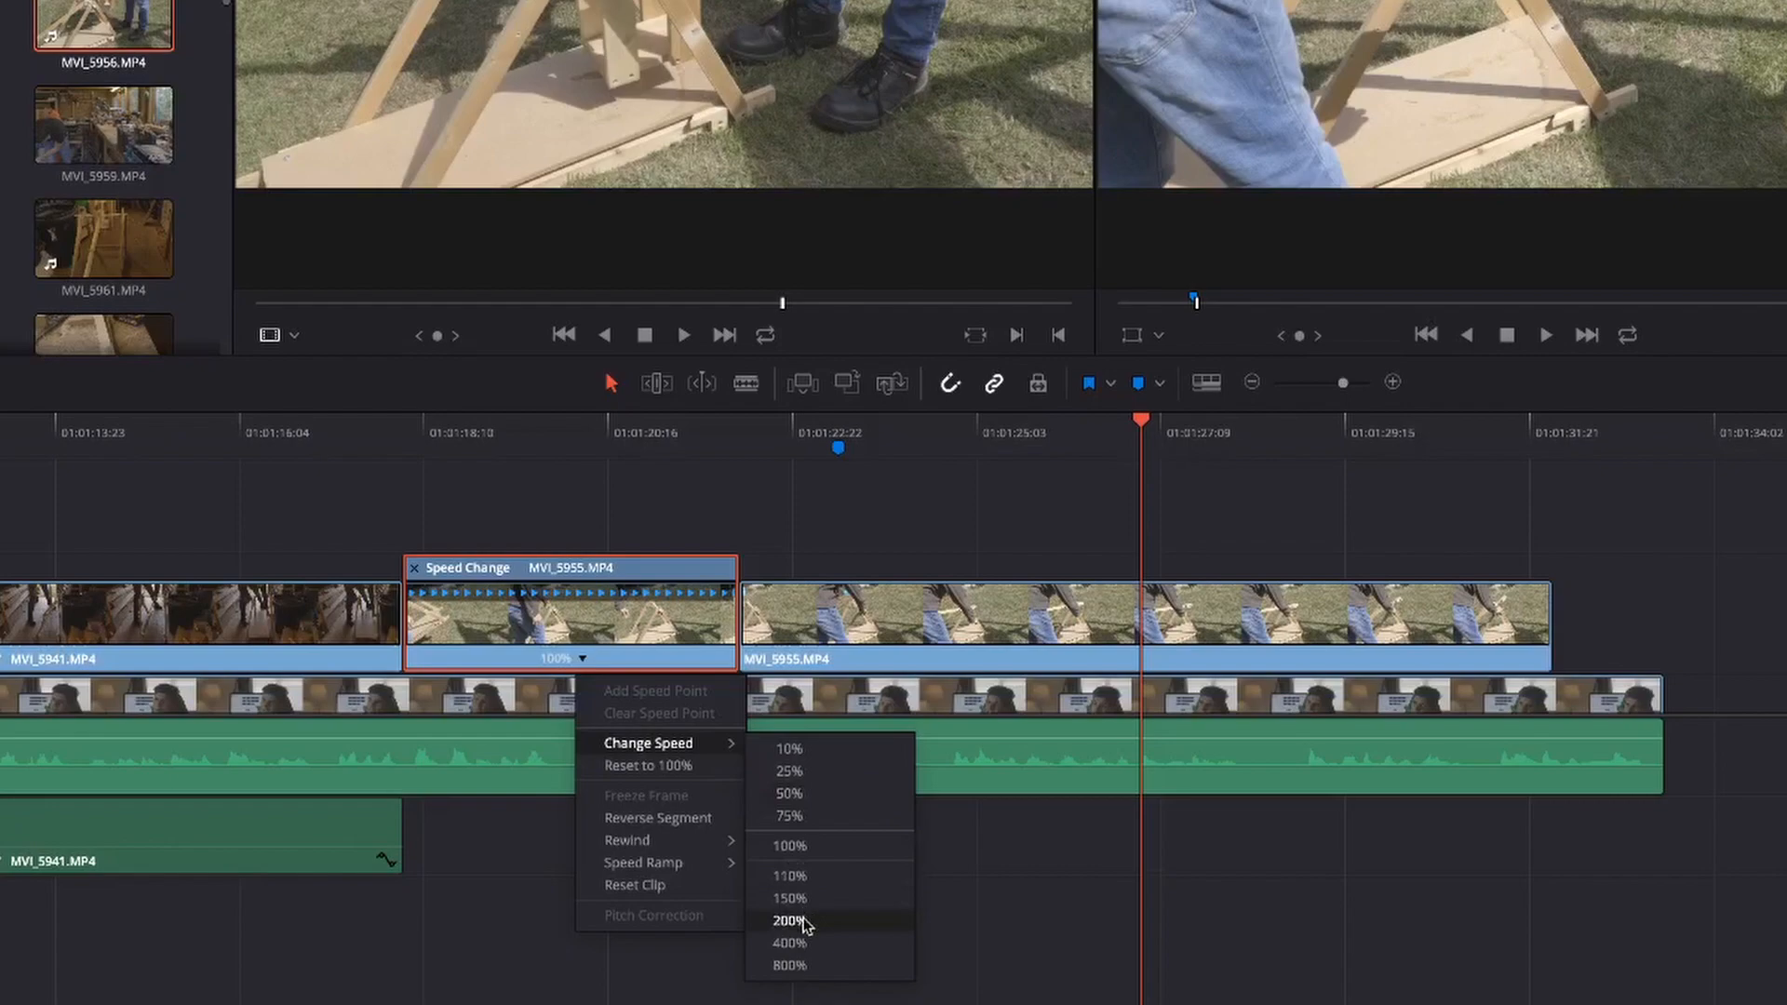
click(789, 921)
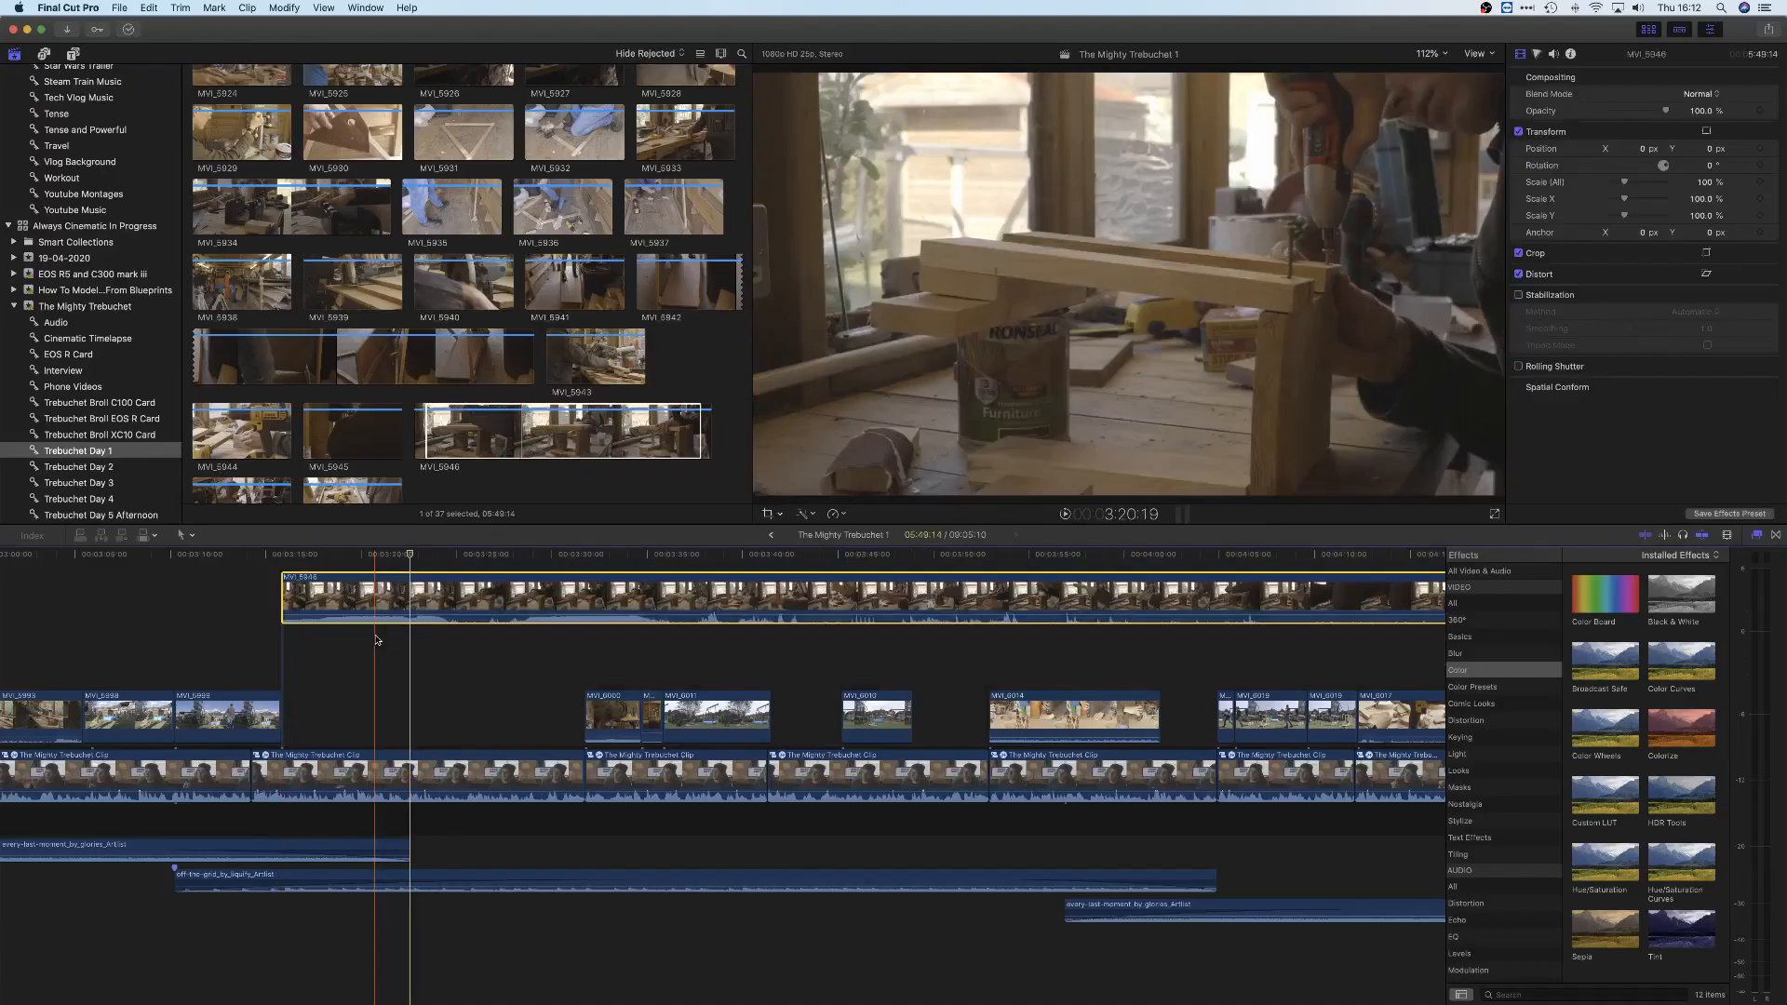
Switch to Final Cut Pro and speed up MVI_5946 by retiming its end back to about where the next B-roll clip below begins
key(super+r)
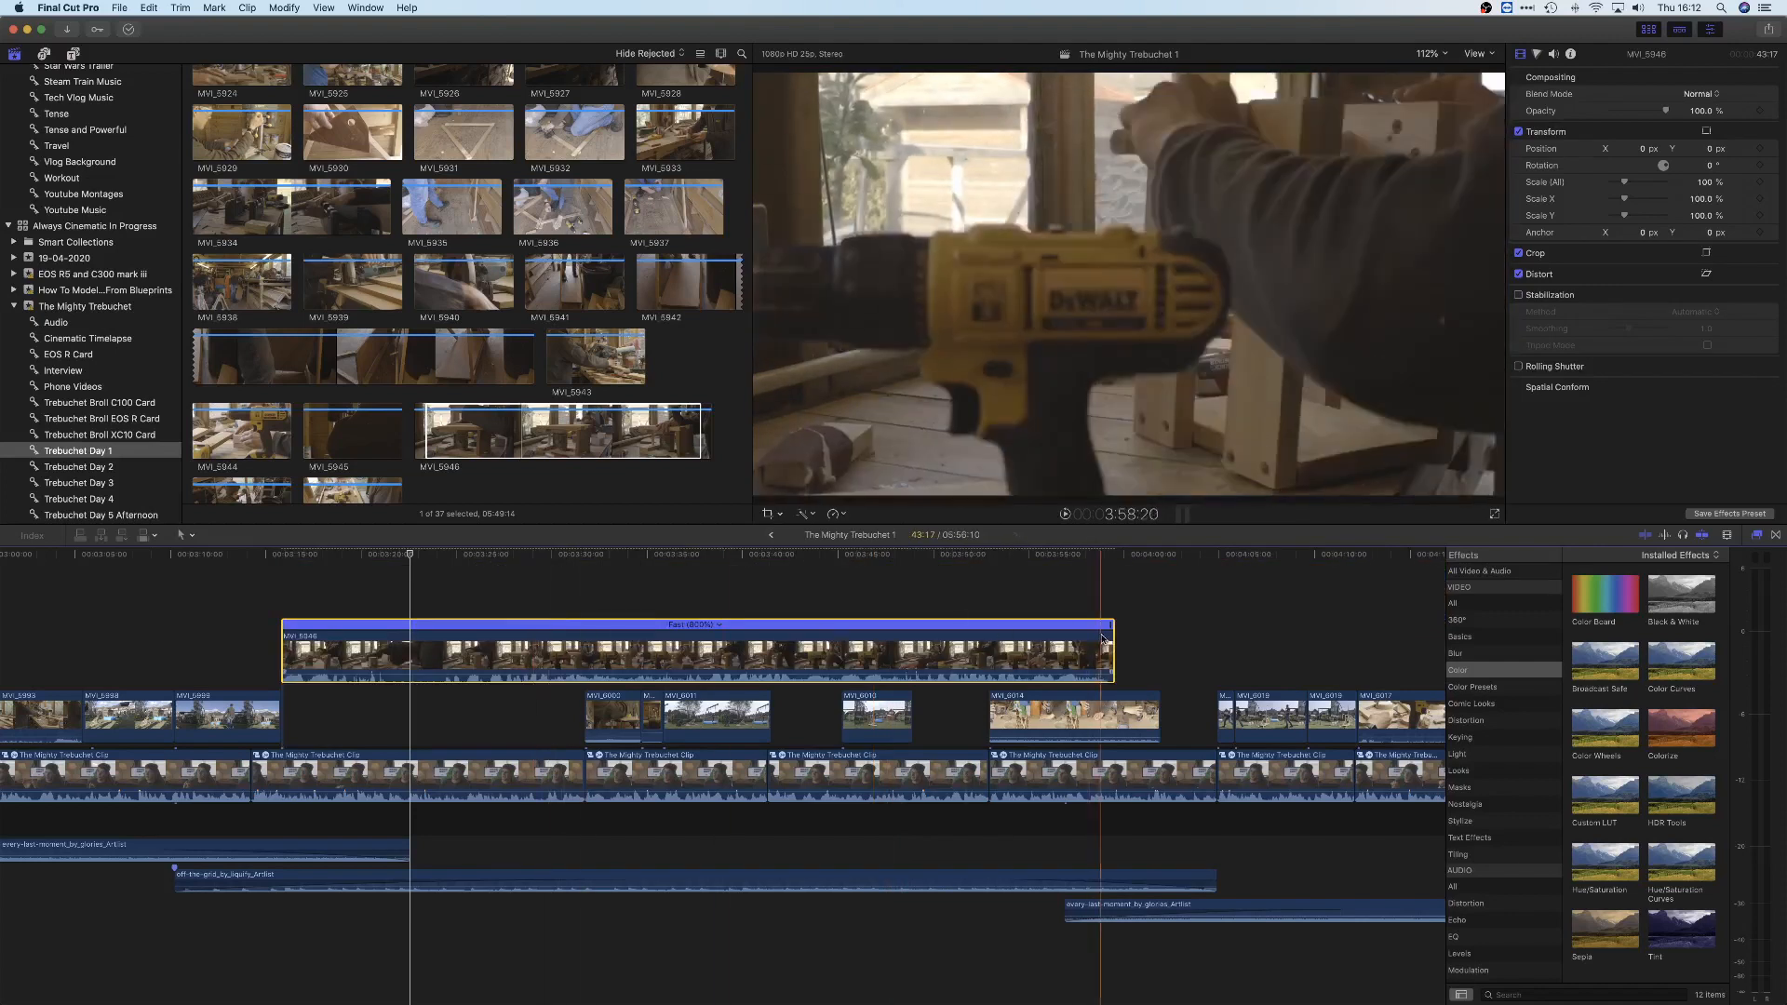
drag(1056, 635, 586, 651)
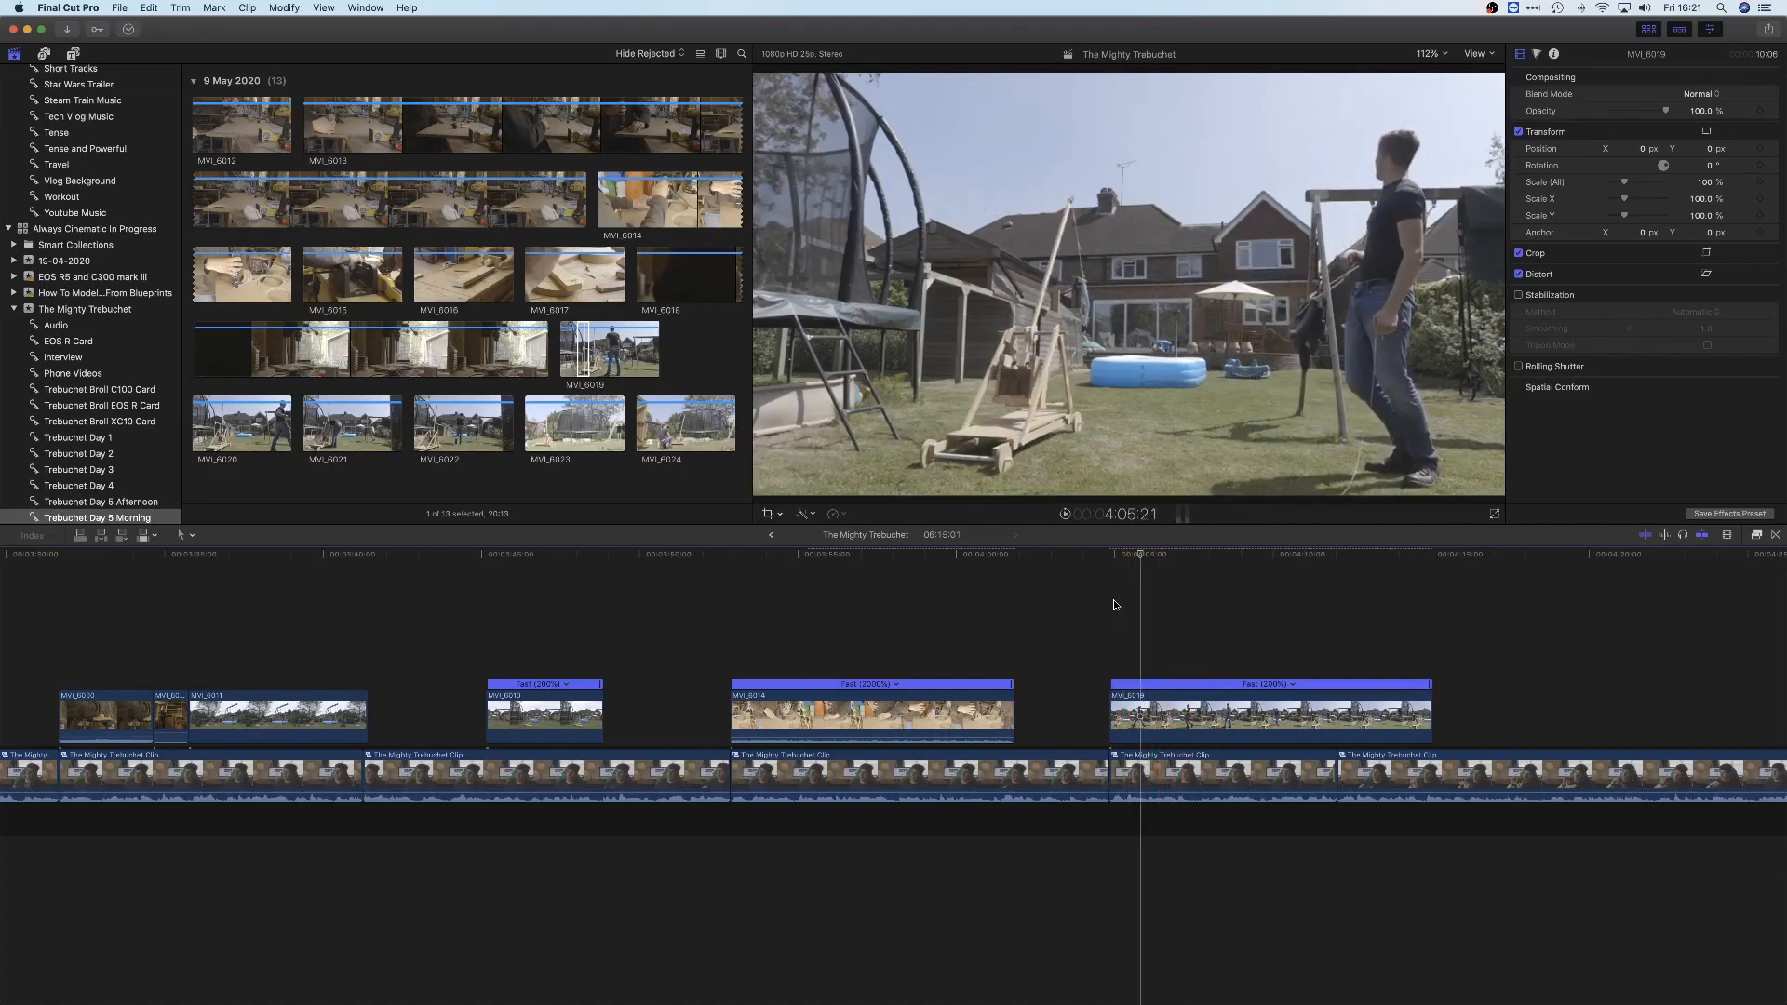
Split the sped-up MVI_6019 clip near its start and open the fast speed options for the part after the cut
click(1139, 635)
key(super+b)
click(1222, 713)
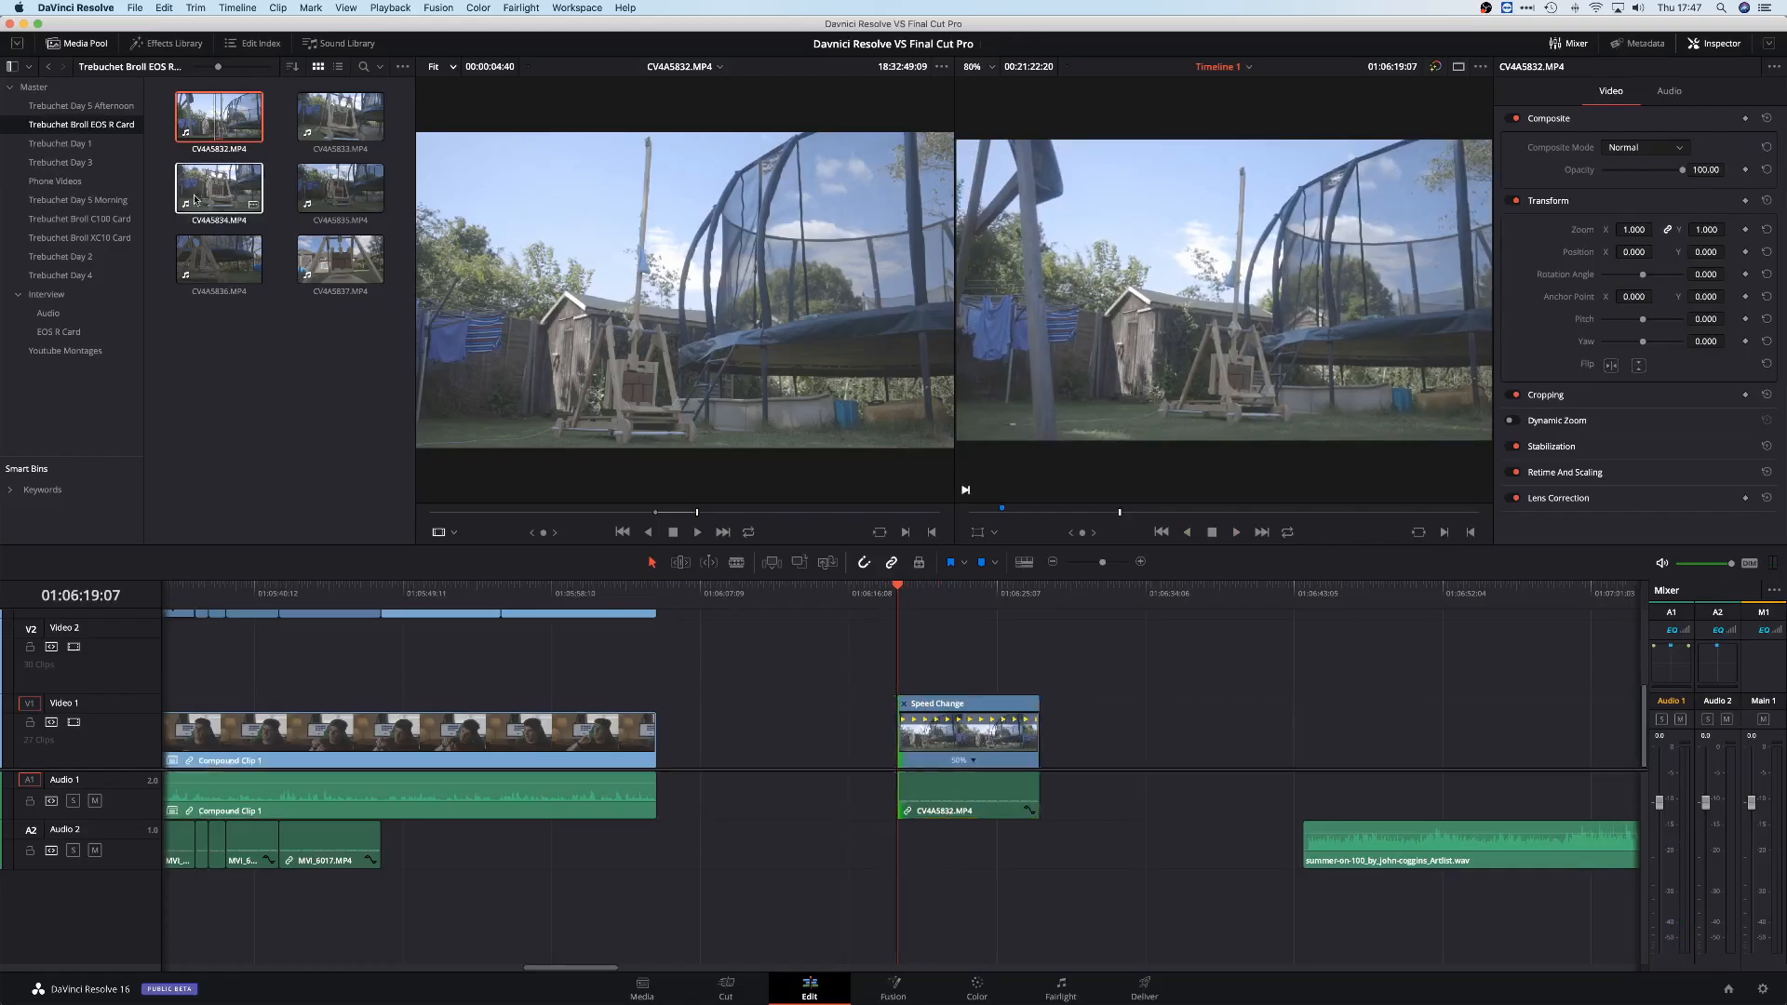
Switch to DaVinci Resolve and move the summer-on-100 music and the slowed CV4A5832.MP4 clip to start at the end of the interview
double_click(195, 199)
drag(1403, 845, 756, 845)
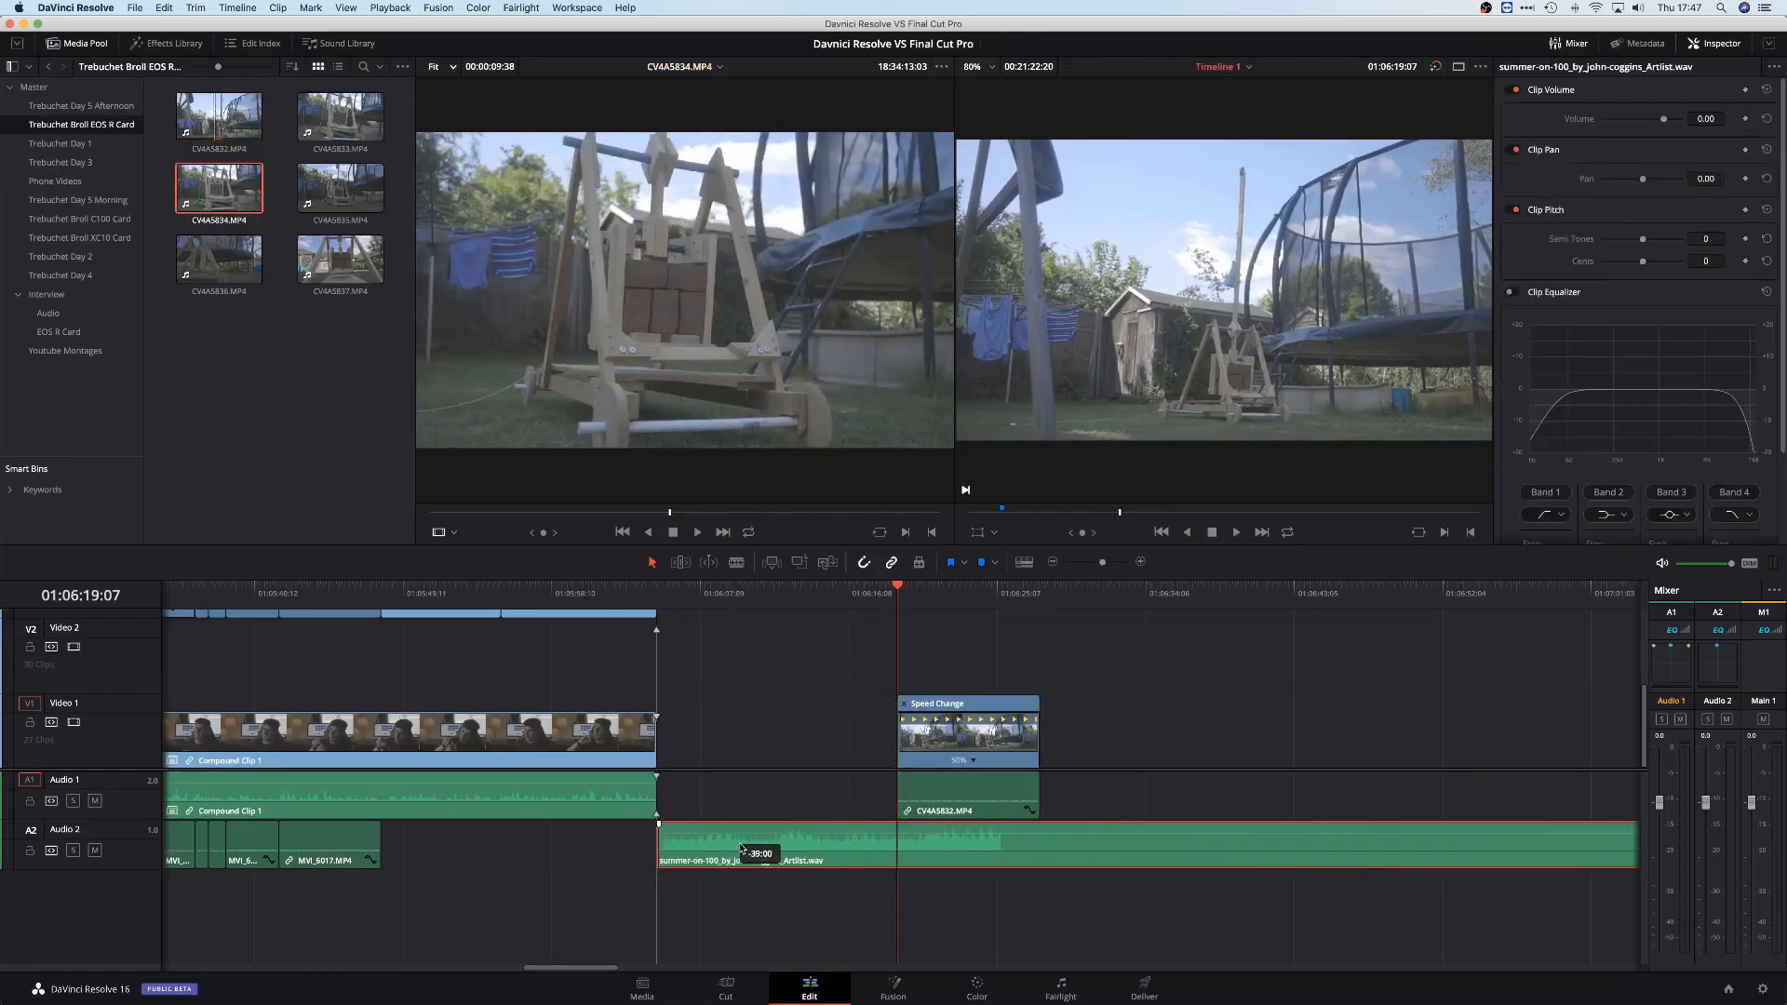
drag(968, 740, 727, 740)
click(666, 597)
key(space)
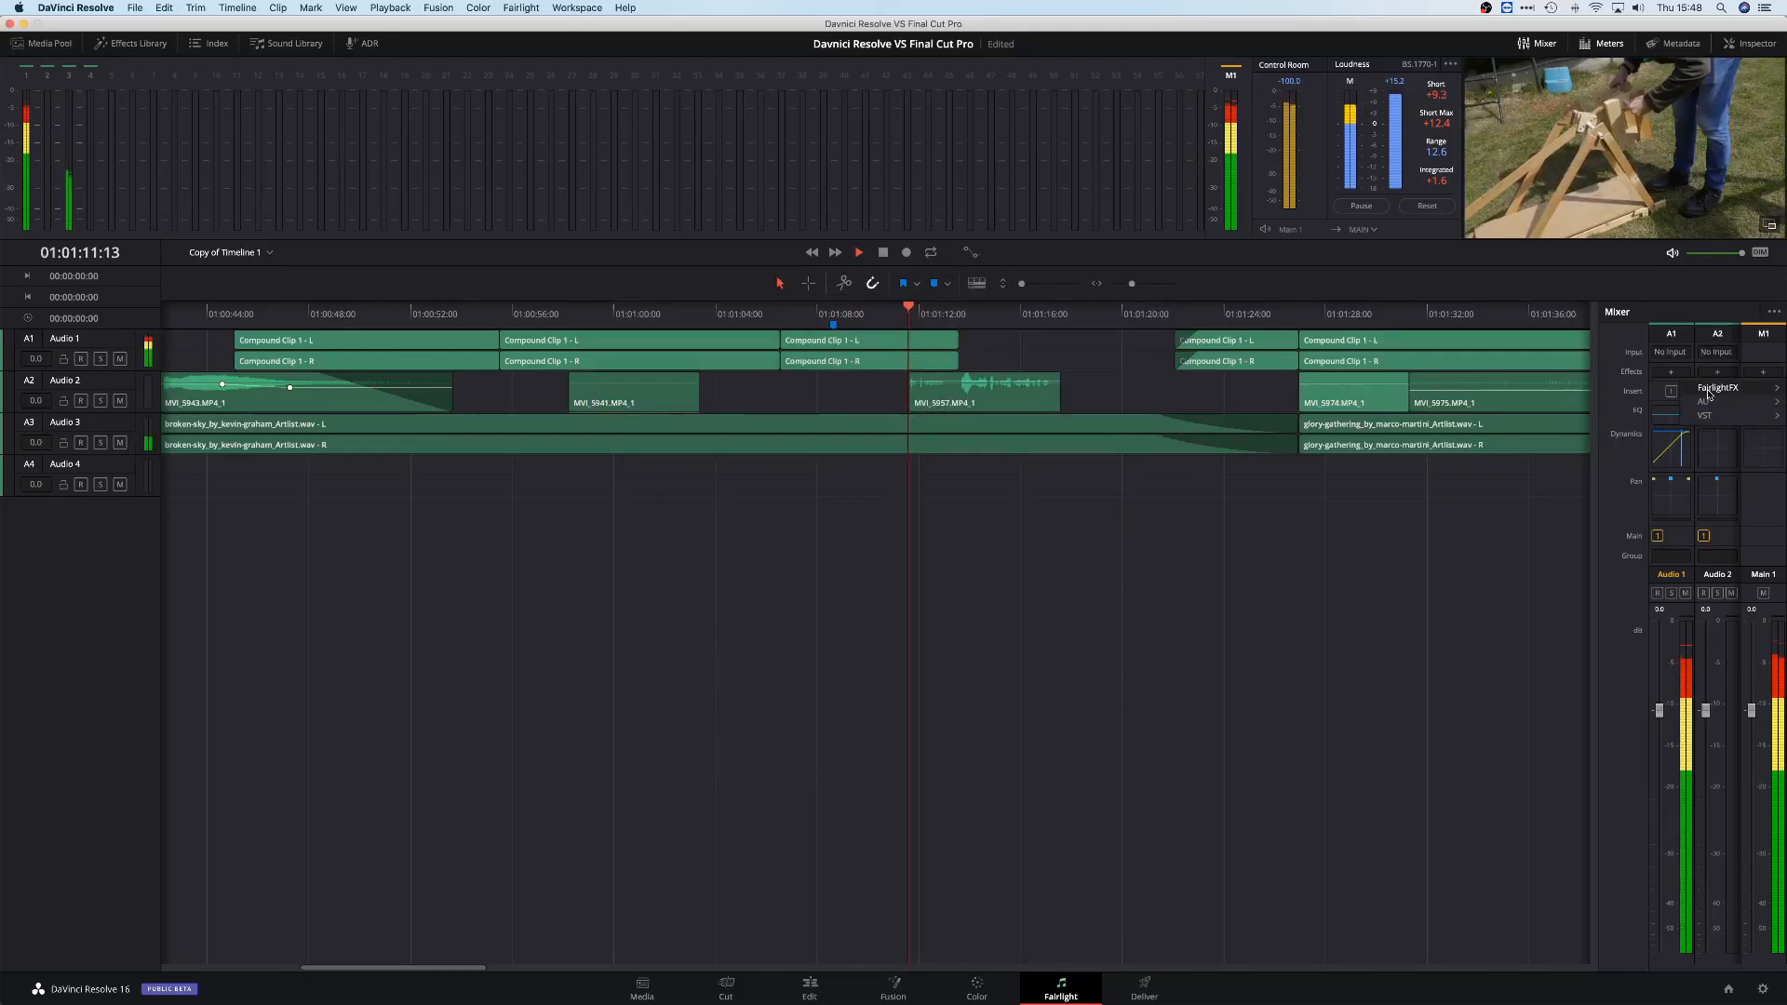
Add a De-Esser to the Audio 1 track in Fairlight, apply the Male ESS preset, and play back another section of the interview
click(1671, 385)
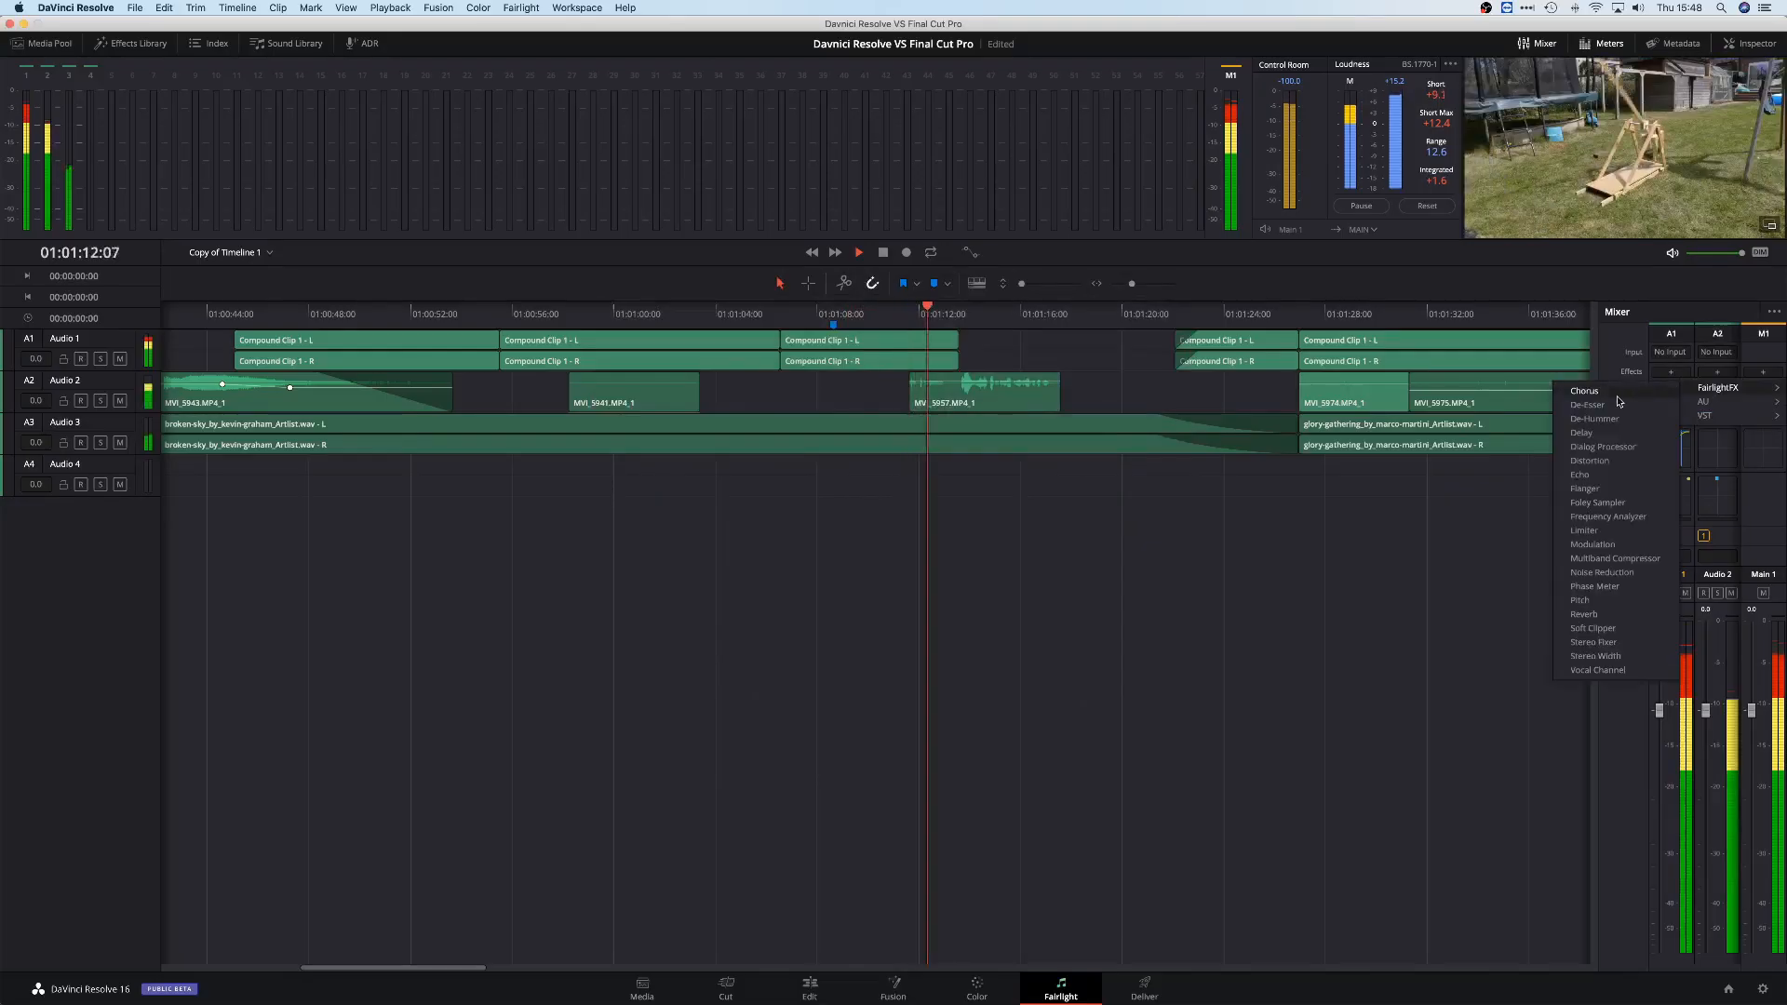
click(1616, 406)
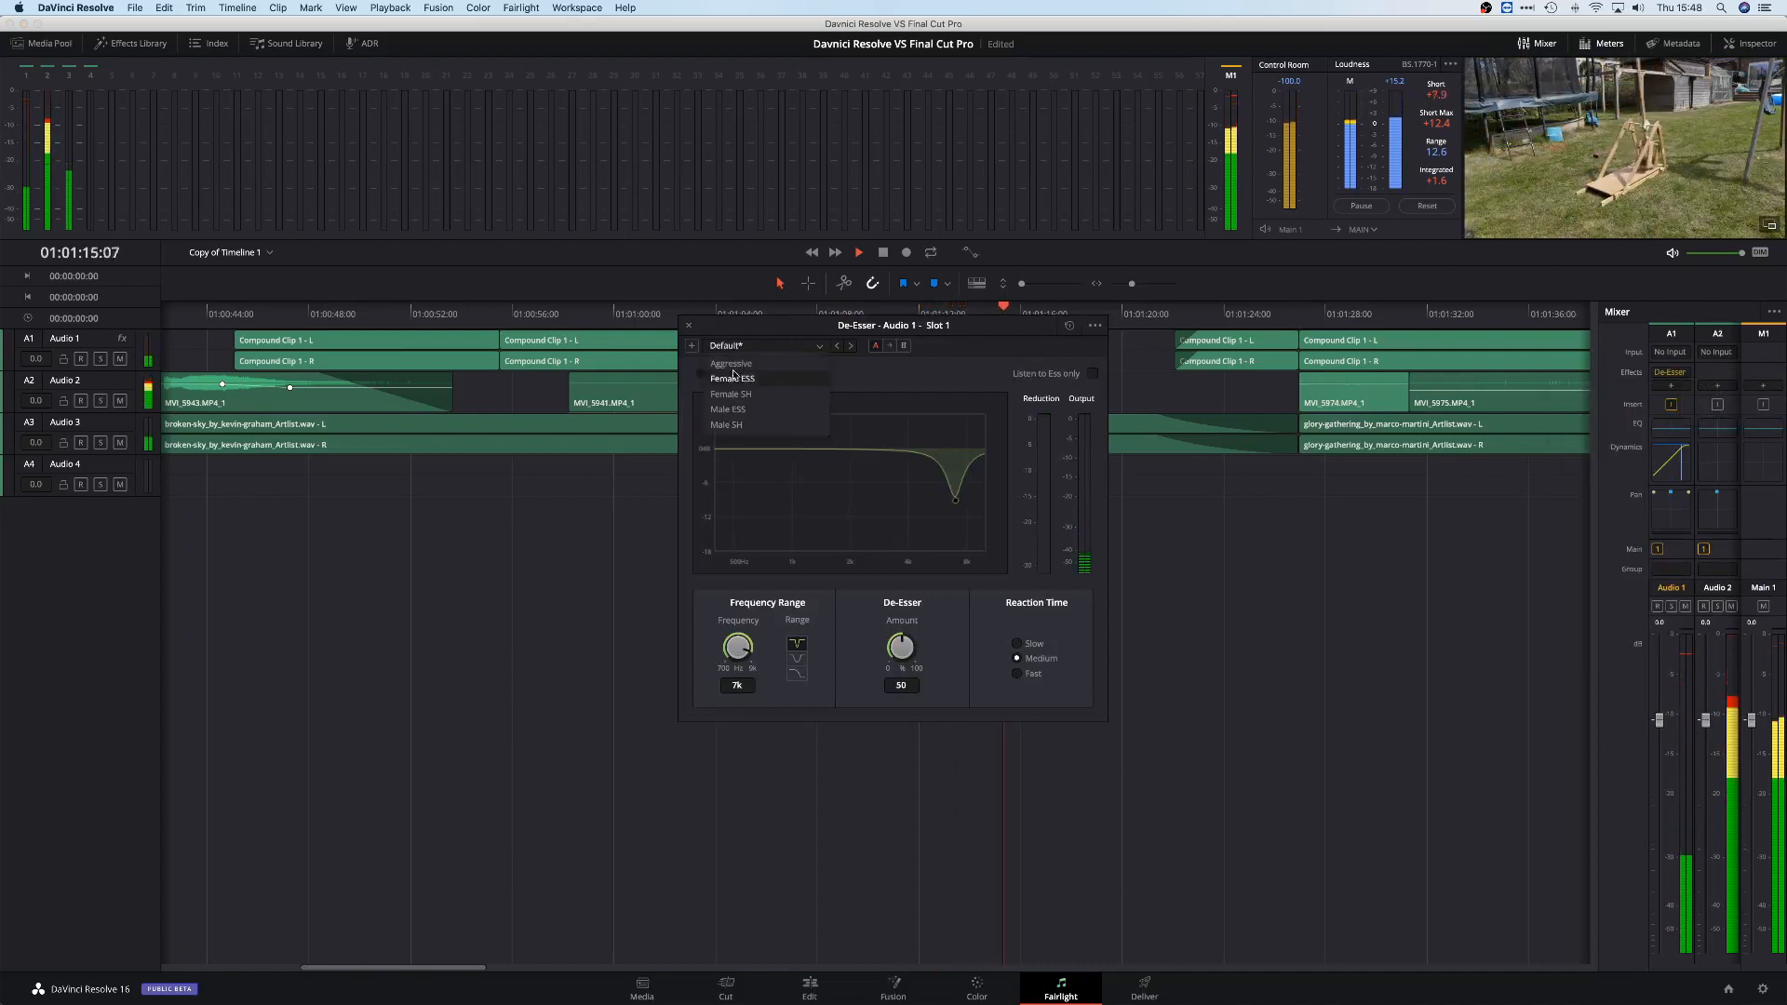
click(770, 347)
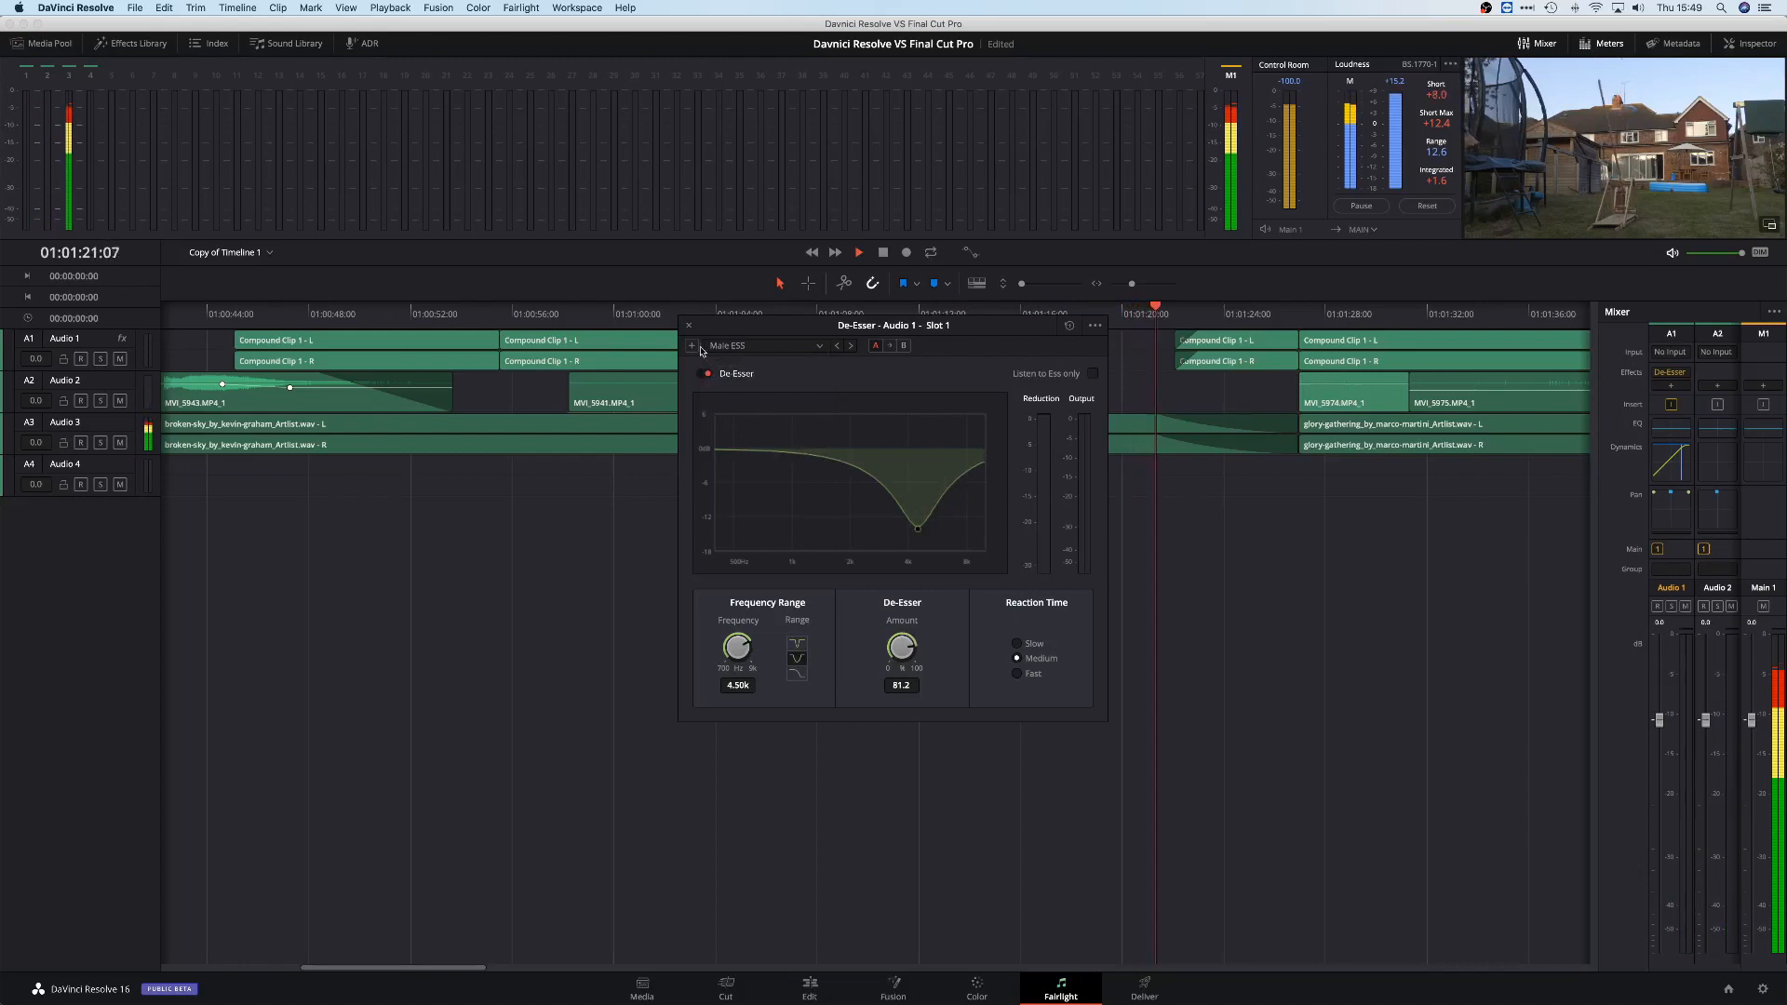
click(1370, 310)
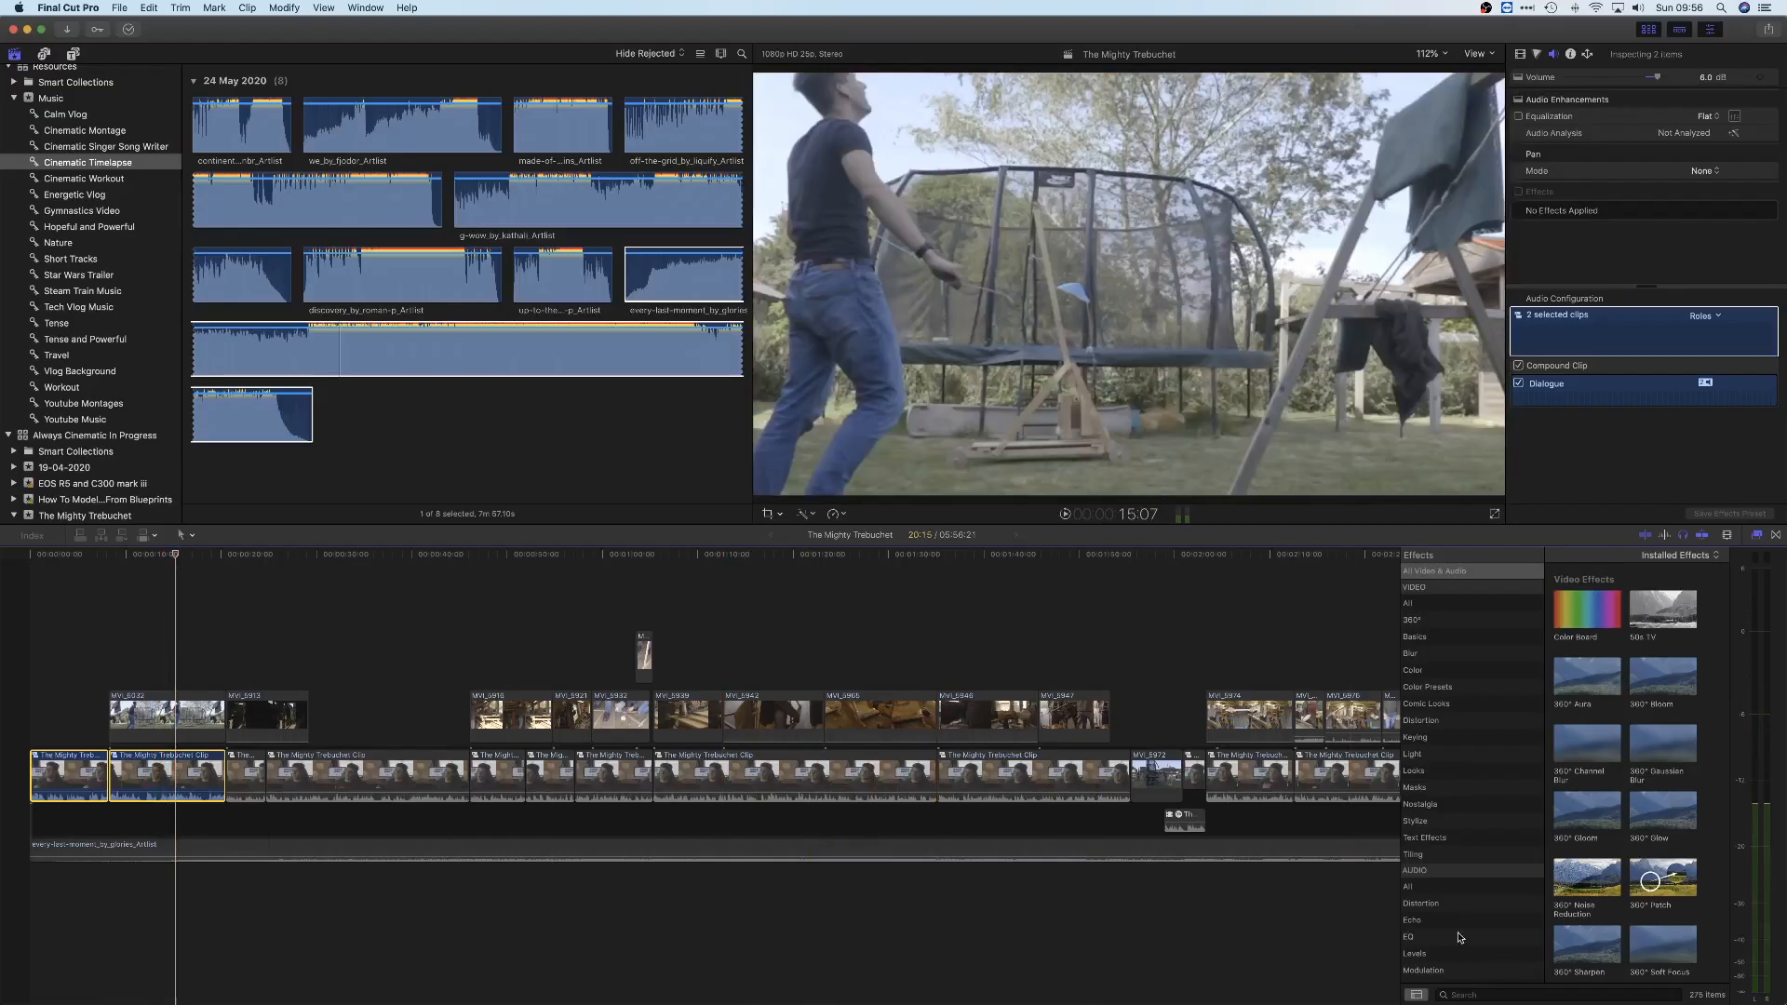
Switch to Final Cut Pro and apply the Bass Enhancer EQ effect to the selected interview clips
click(1434, 938)
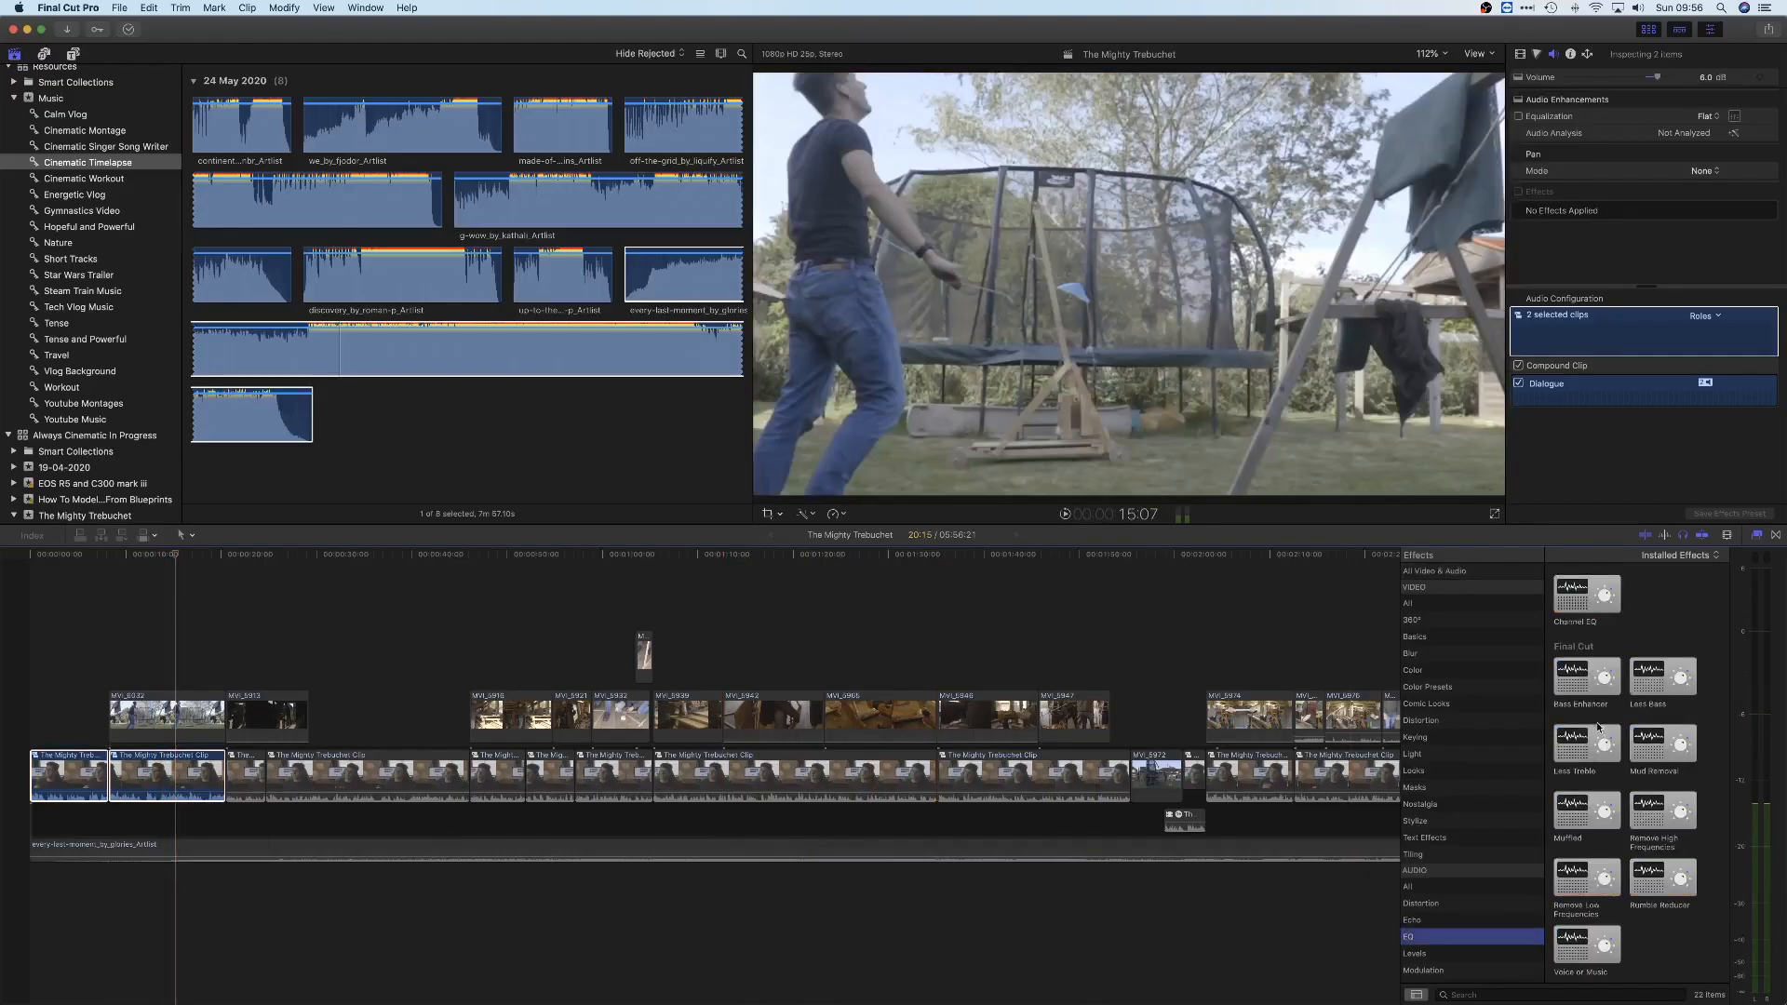
scroll(1598, 726, down, 1)
drag(1575, 657, 605, 810)
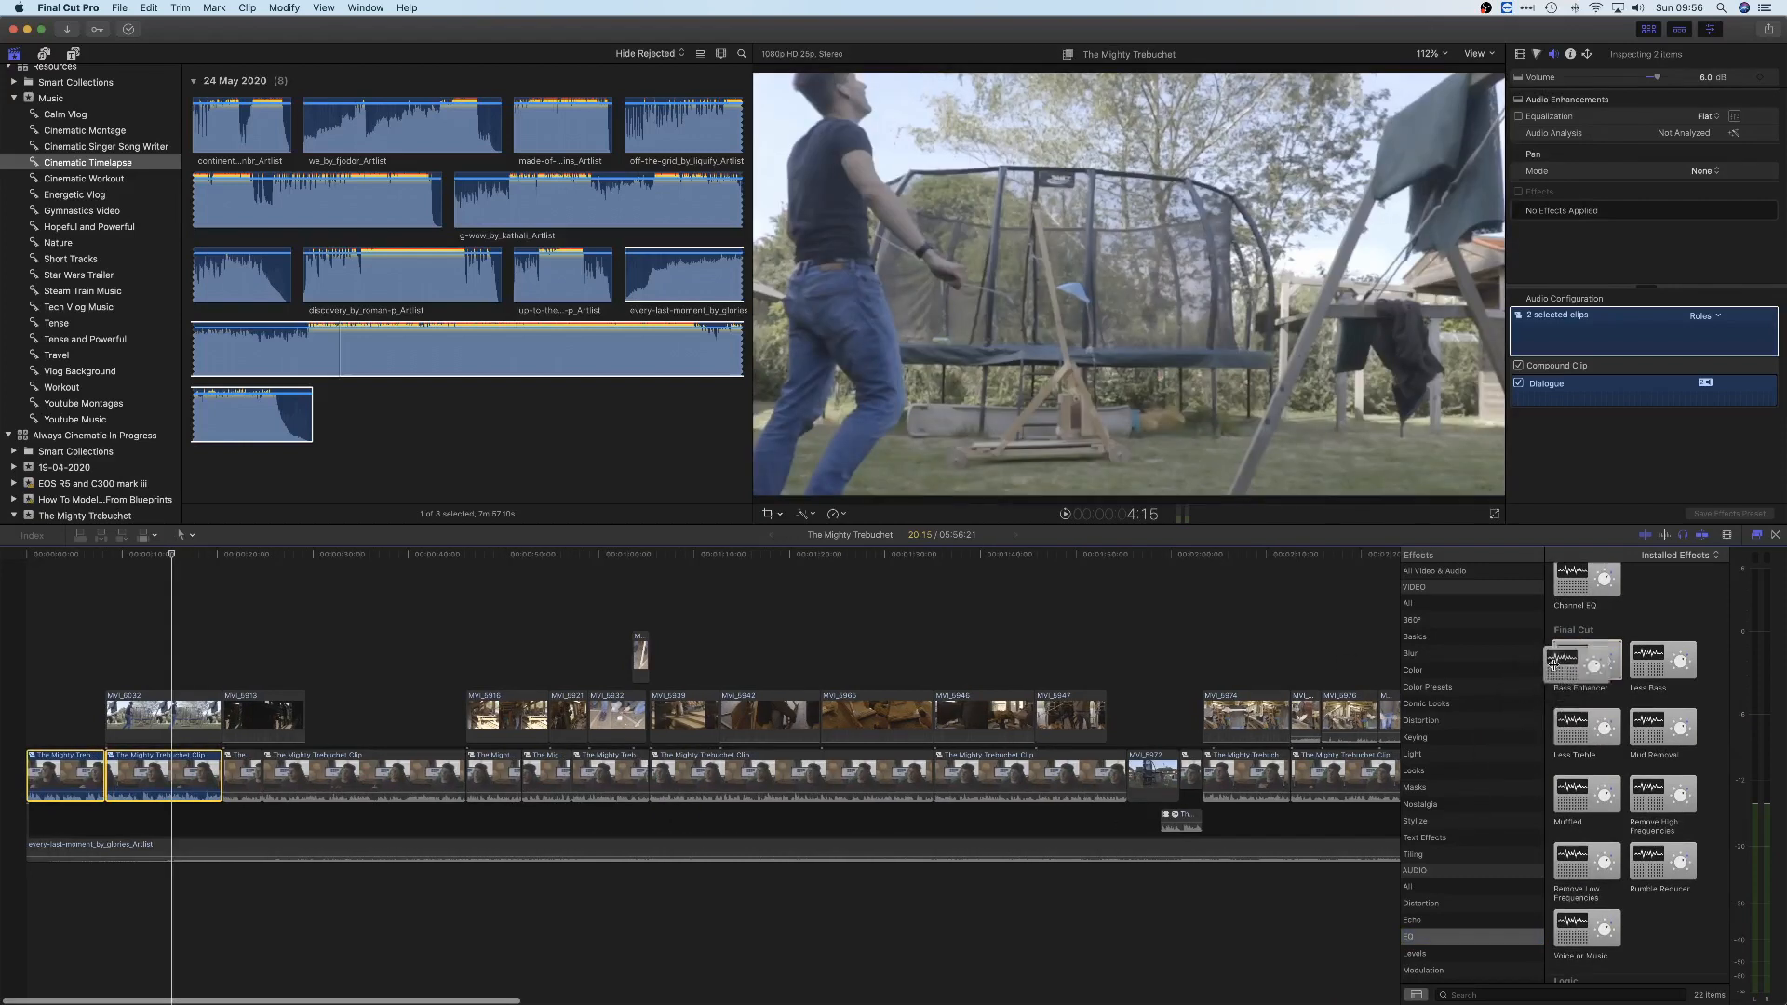
click(86, 651)
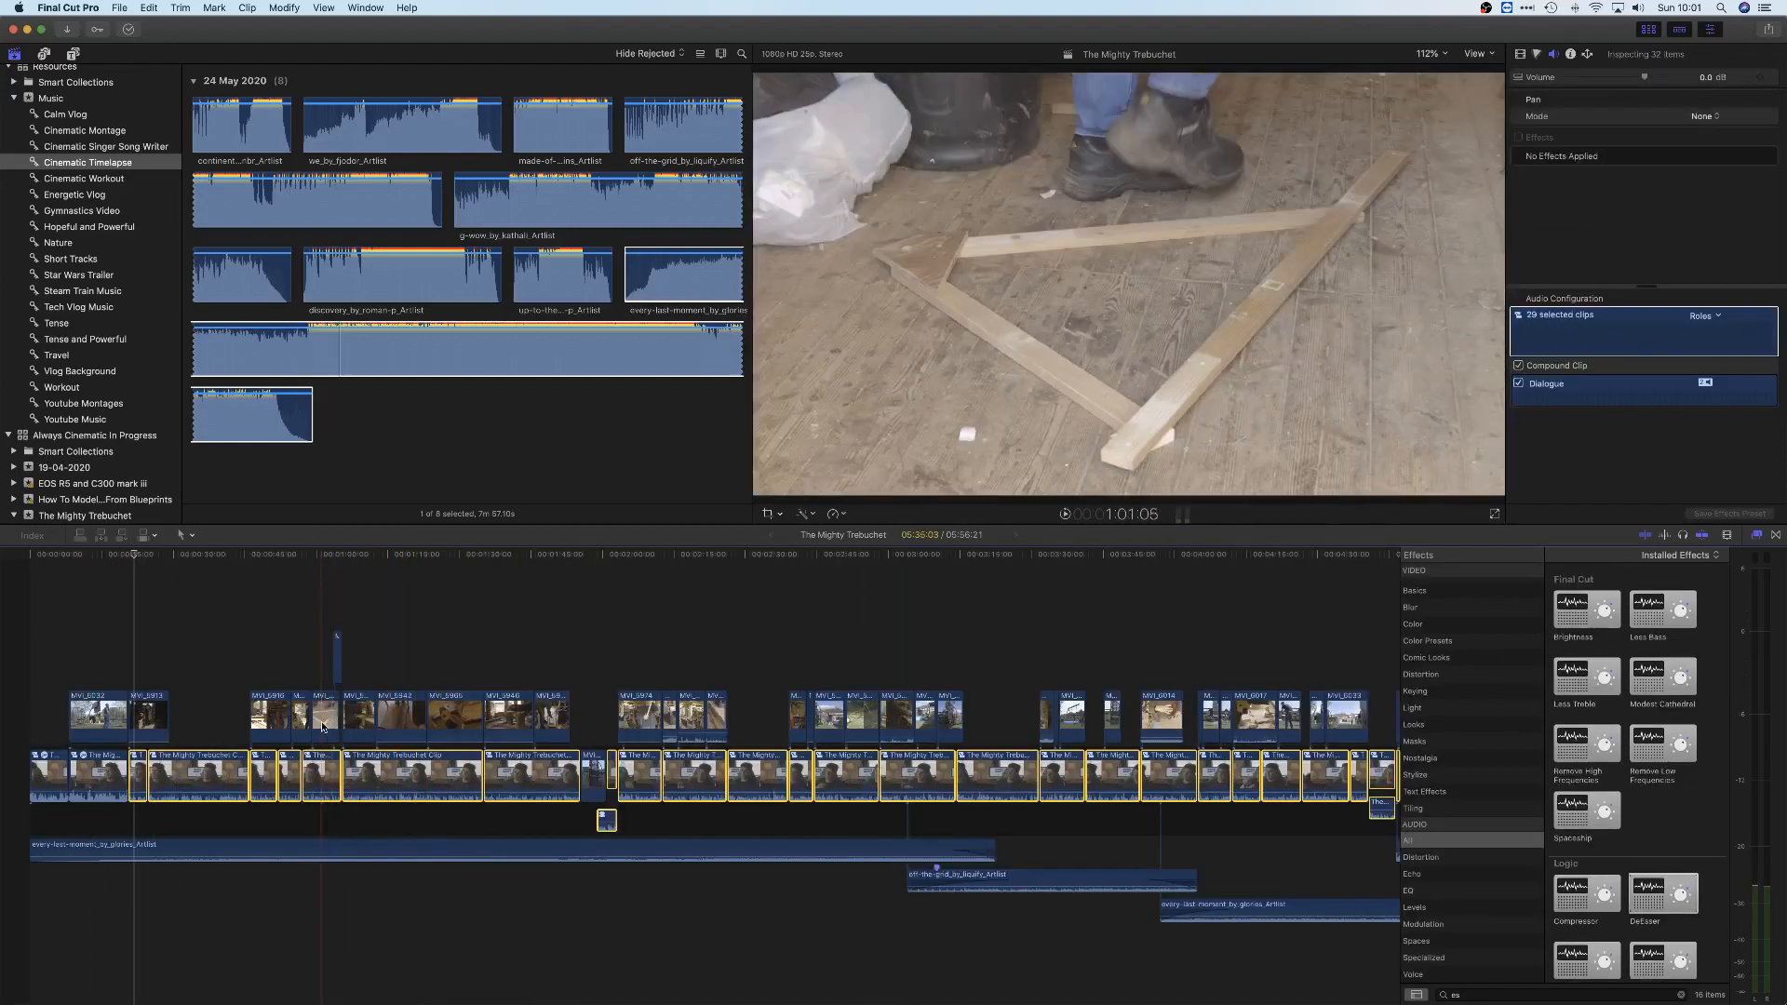
Paste the copied volume and audio effects (Bass Enhancer, Channel EQ, Adaptive Limiter, Compressor, DeEsser) onto all selected interview clips
key(super+shift+v)
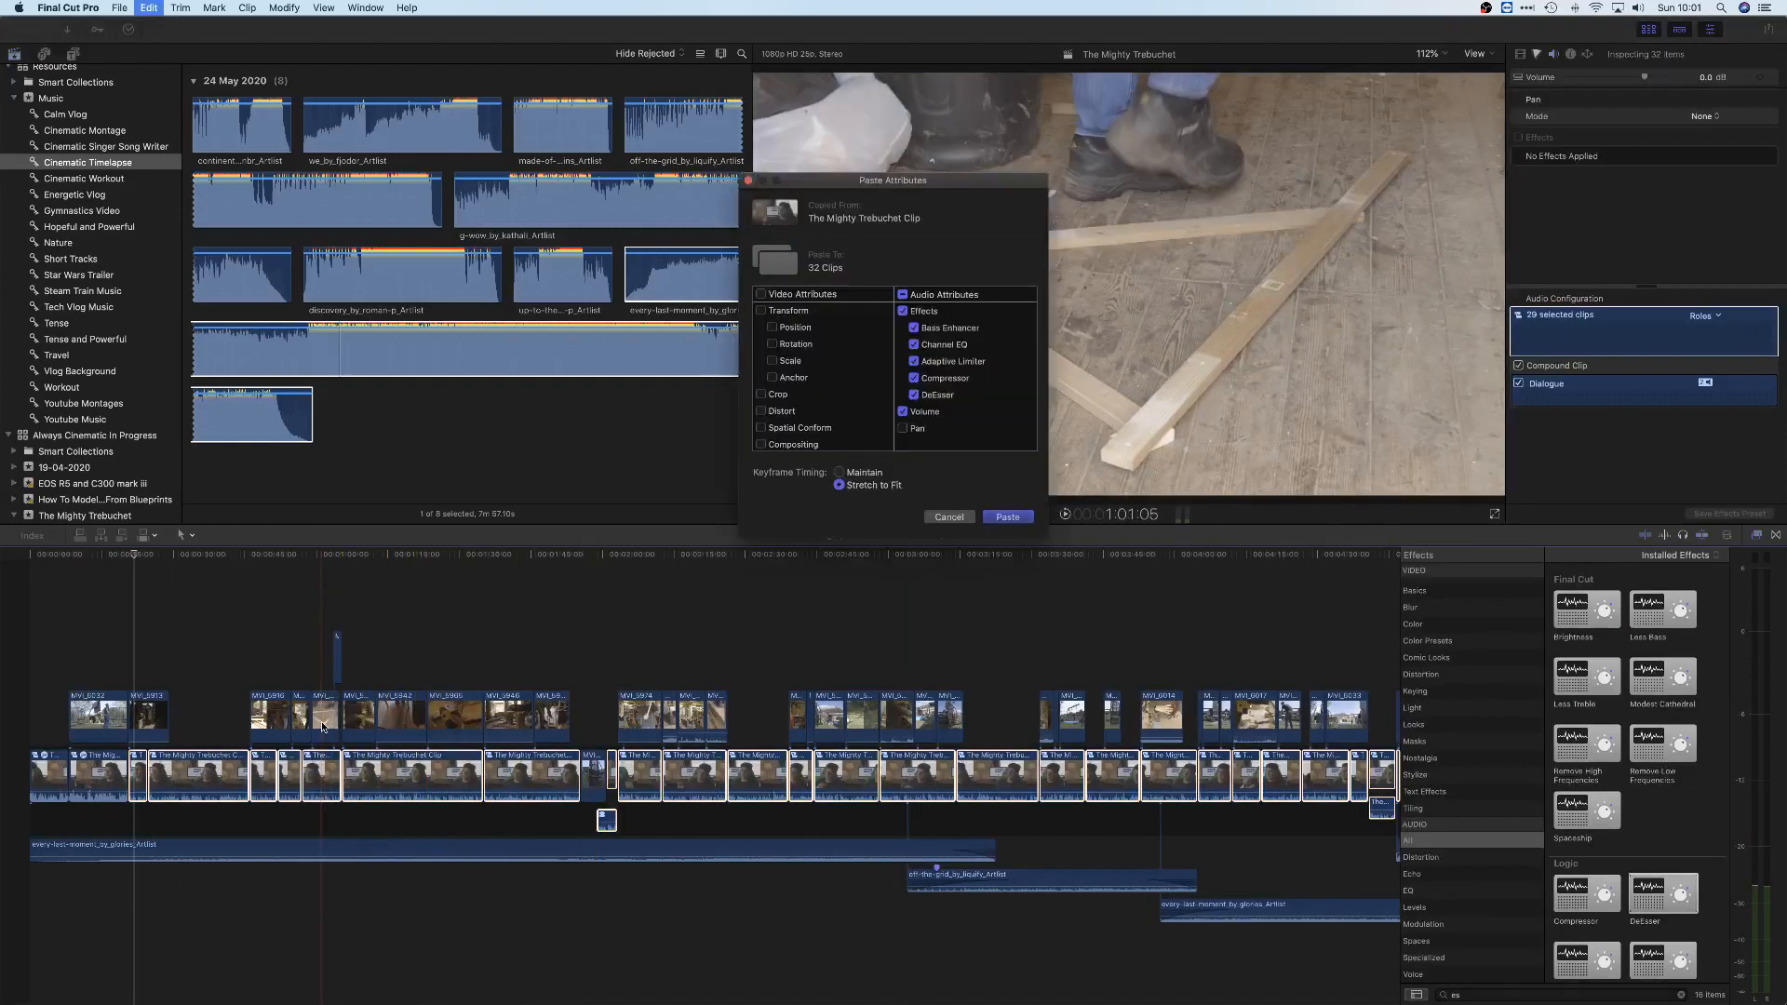
key(Return)
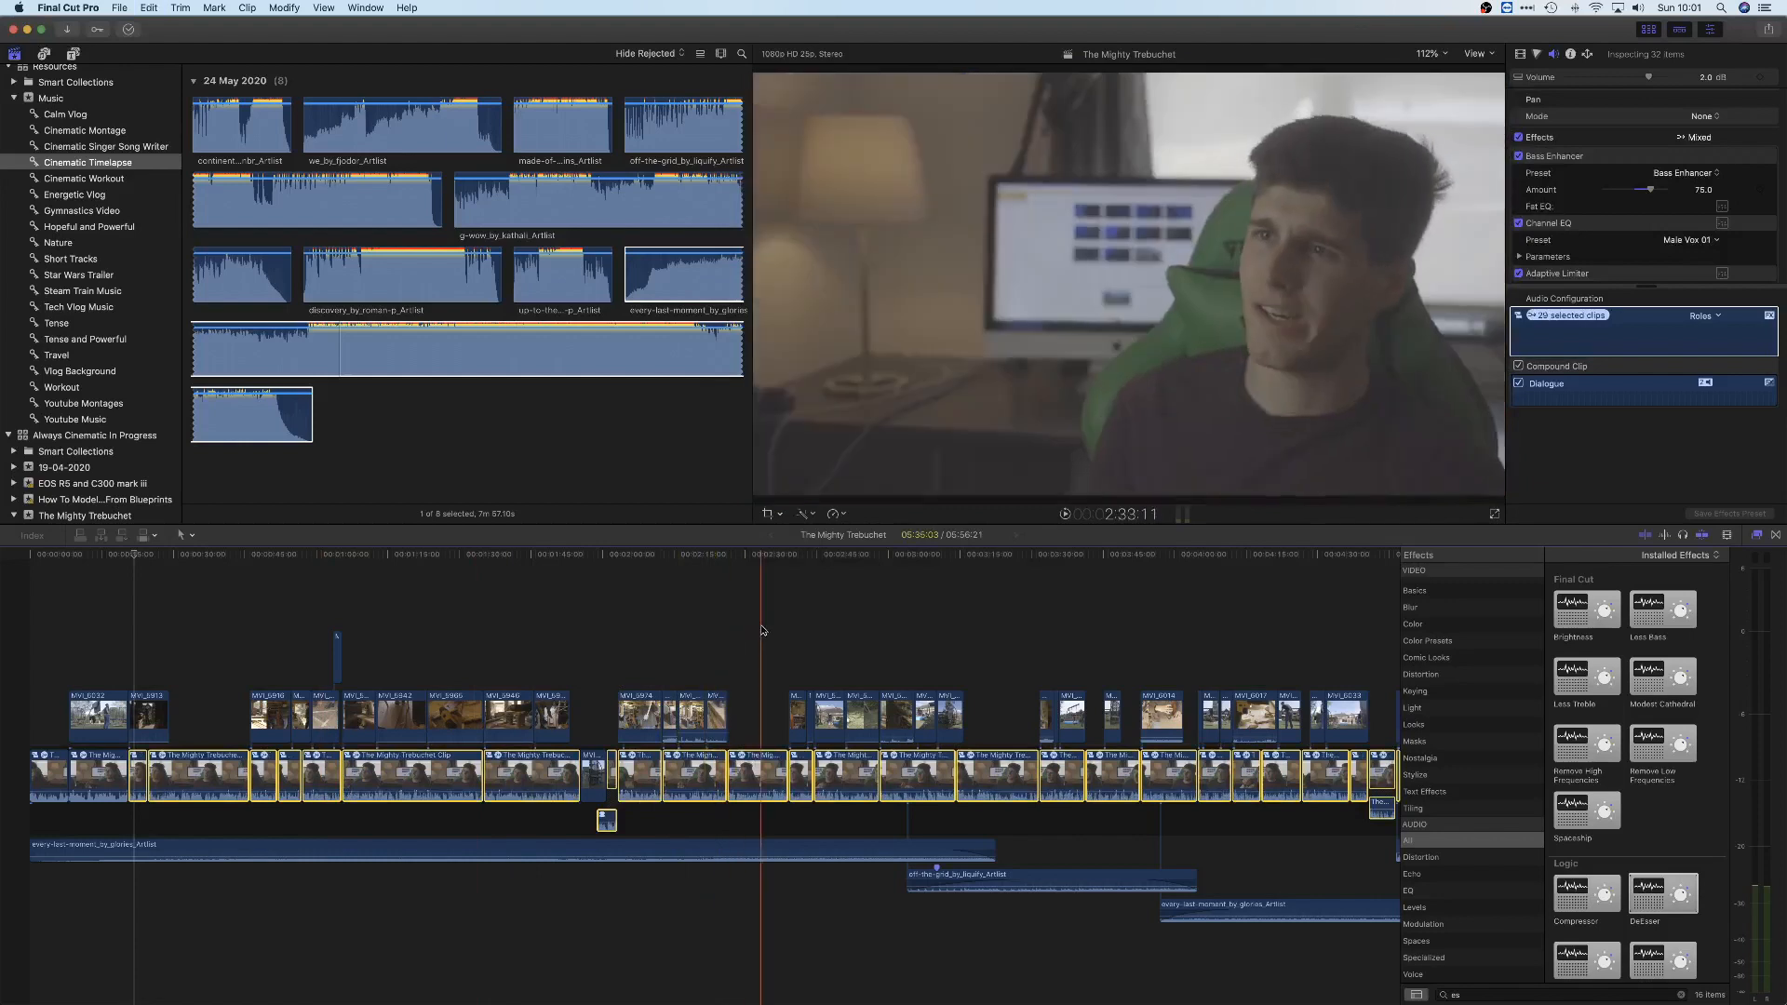
click(768, 633)
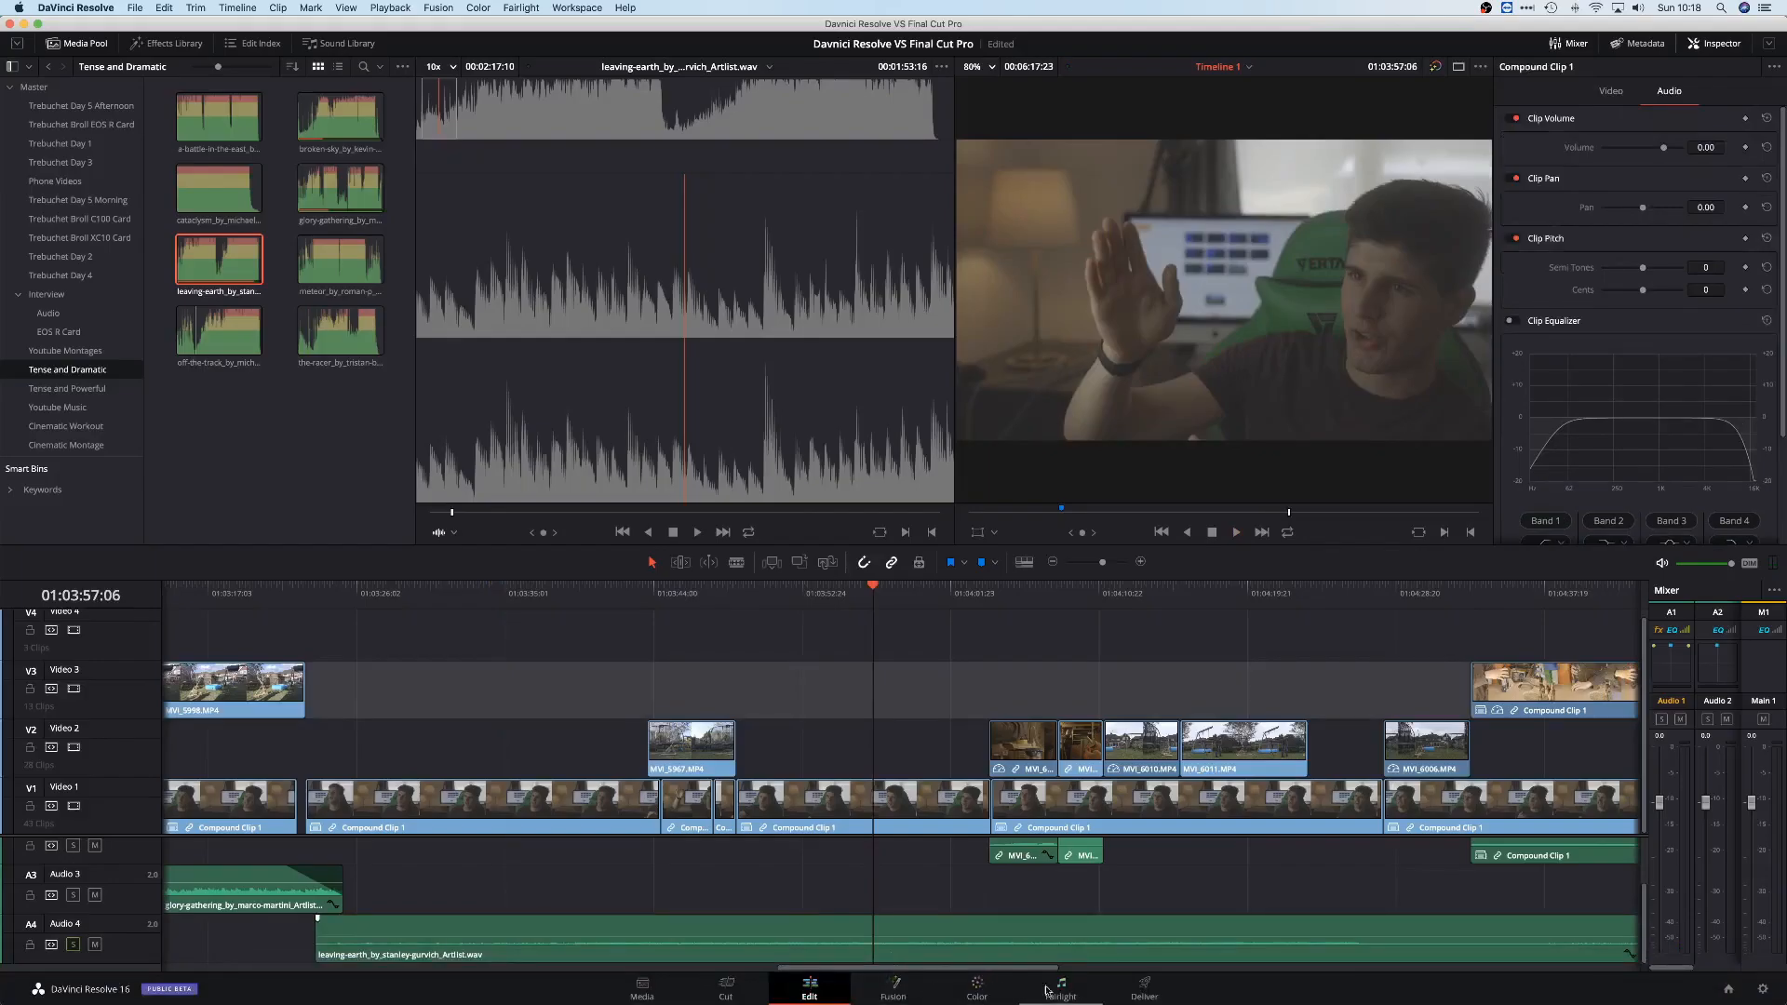
Switch to DaVinci Resolve's Fairlight page and set the limiter threshold in Audio 1's dynamics to -15.0 dB
click(1046, 992)
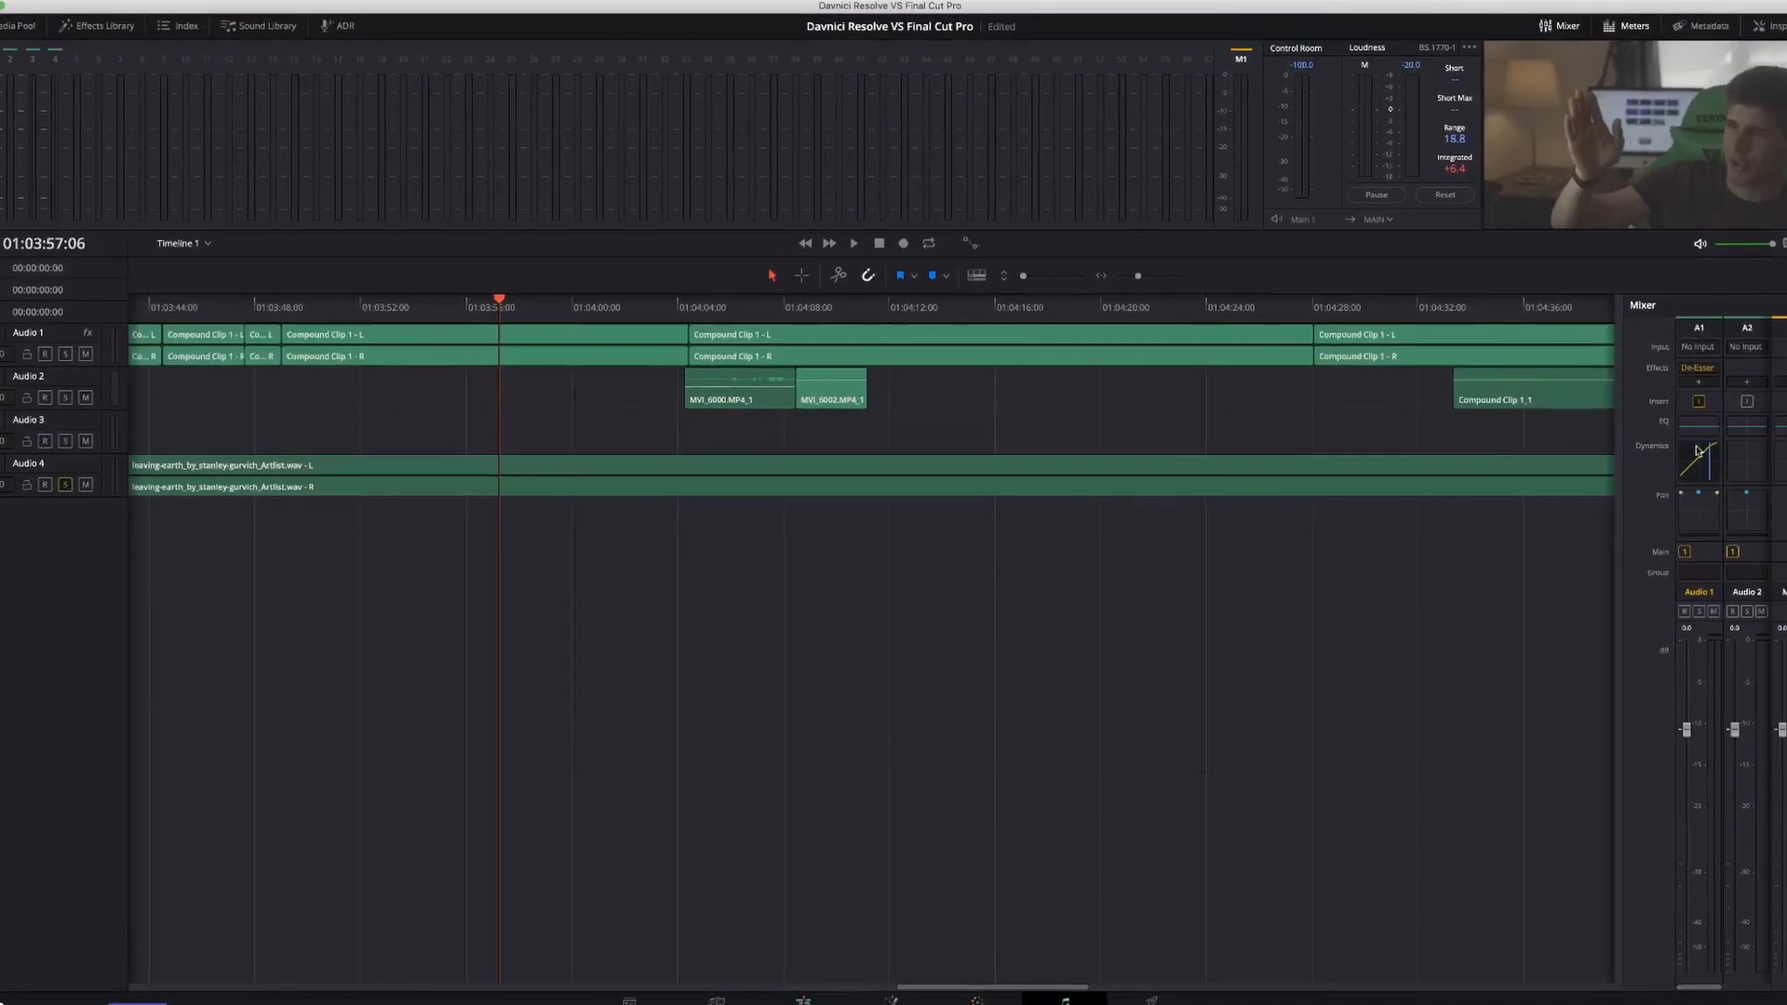
double_click(1673, 460)
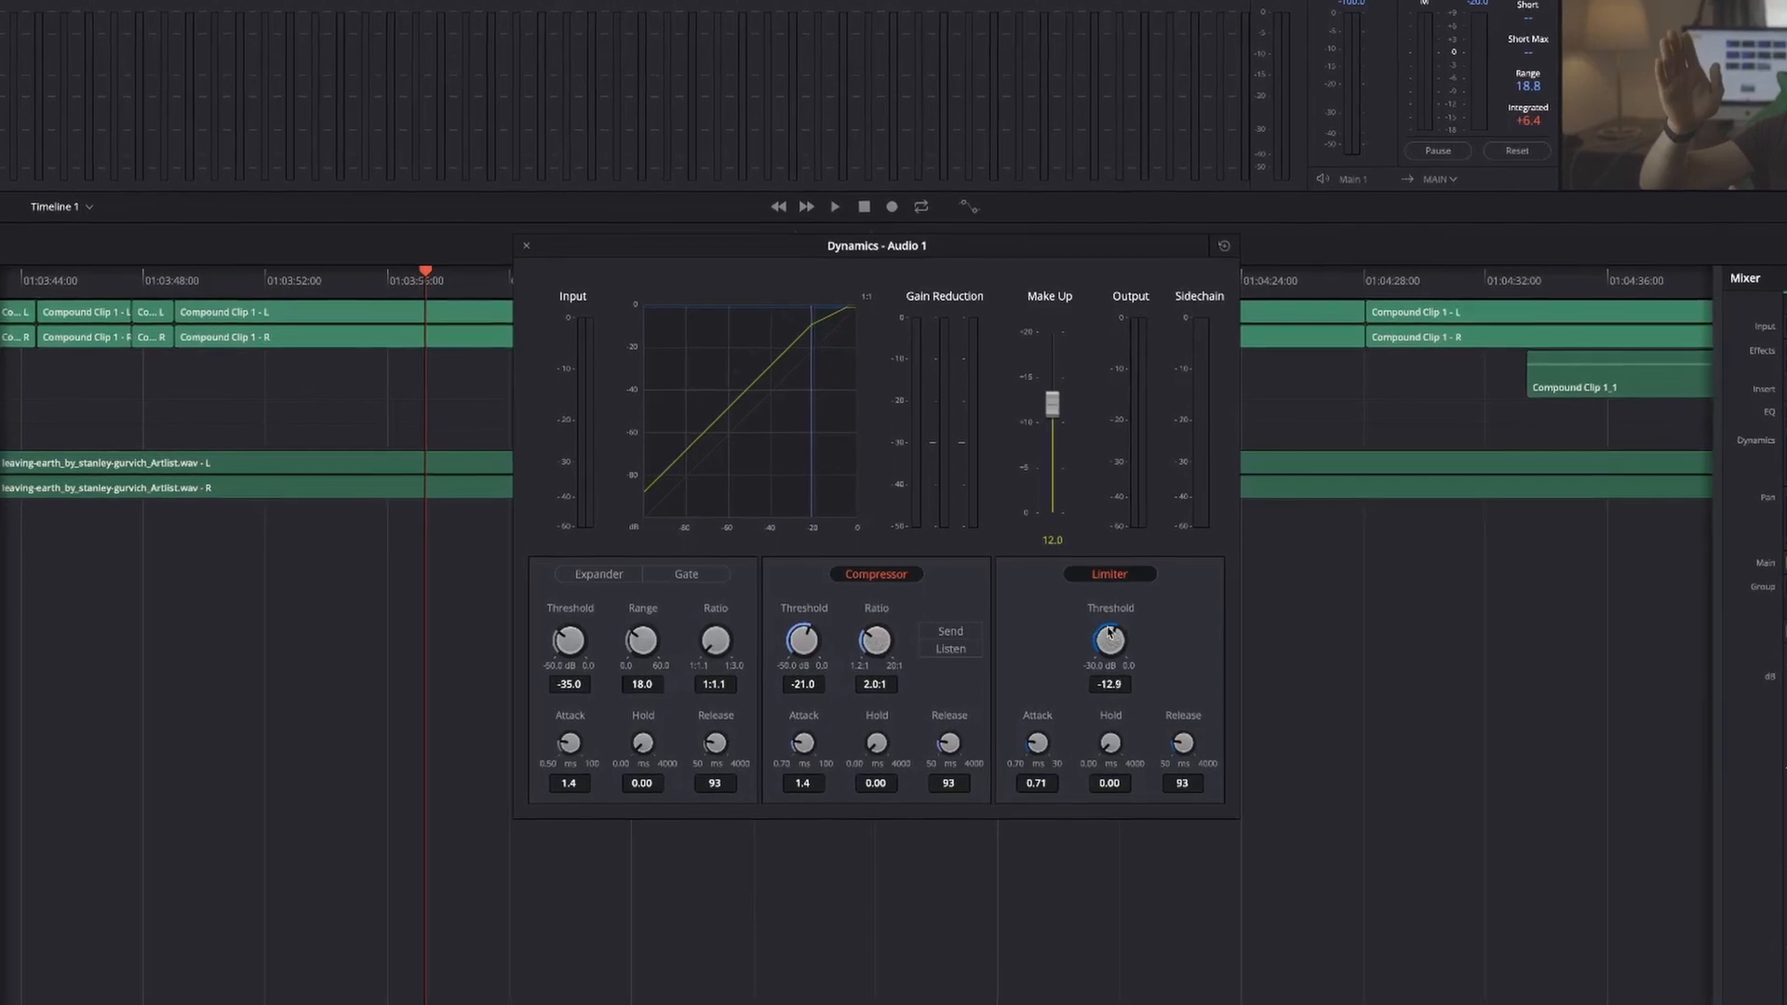
mouse_move(1107, 633)
mouse_down()
mouse_move(1124, 627)
mouse_move(1102, 639)
mouse_up()
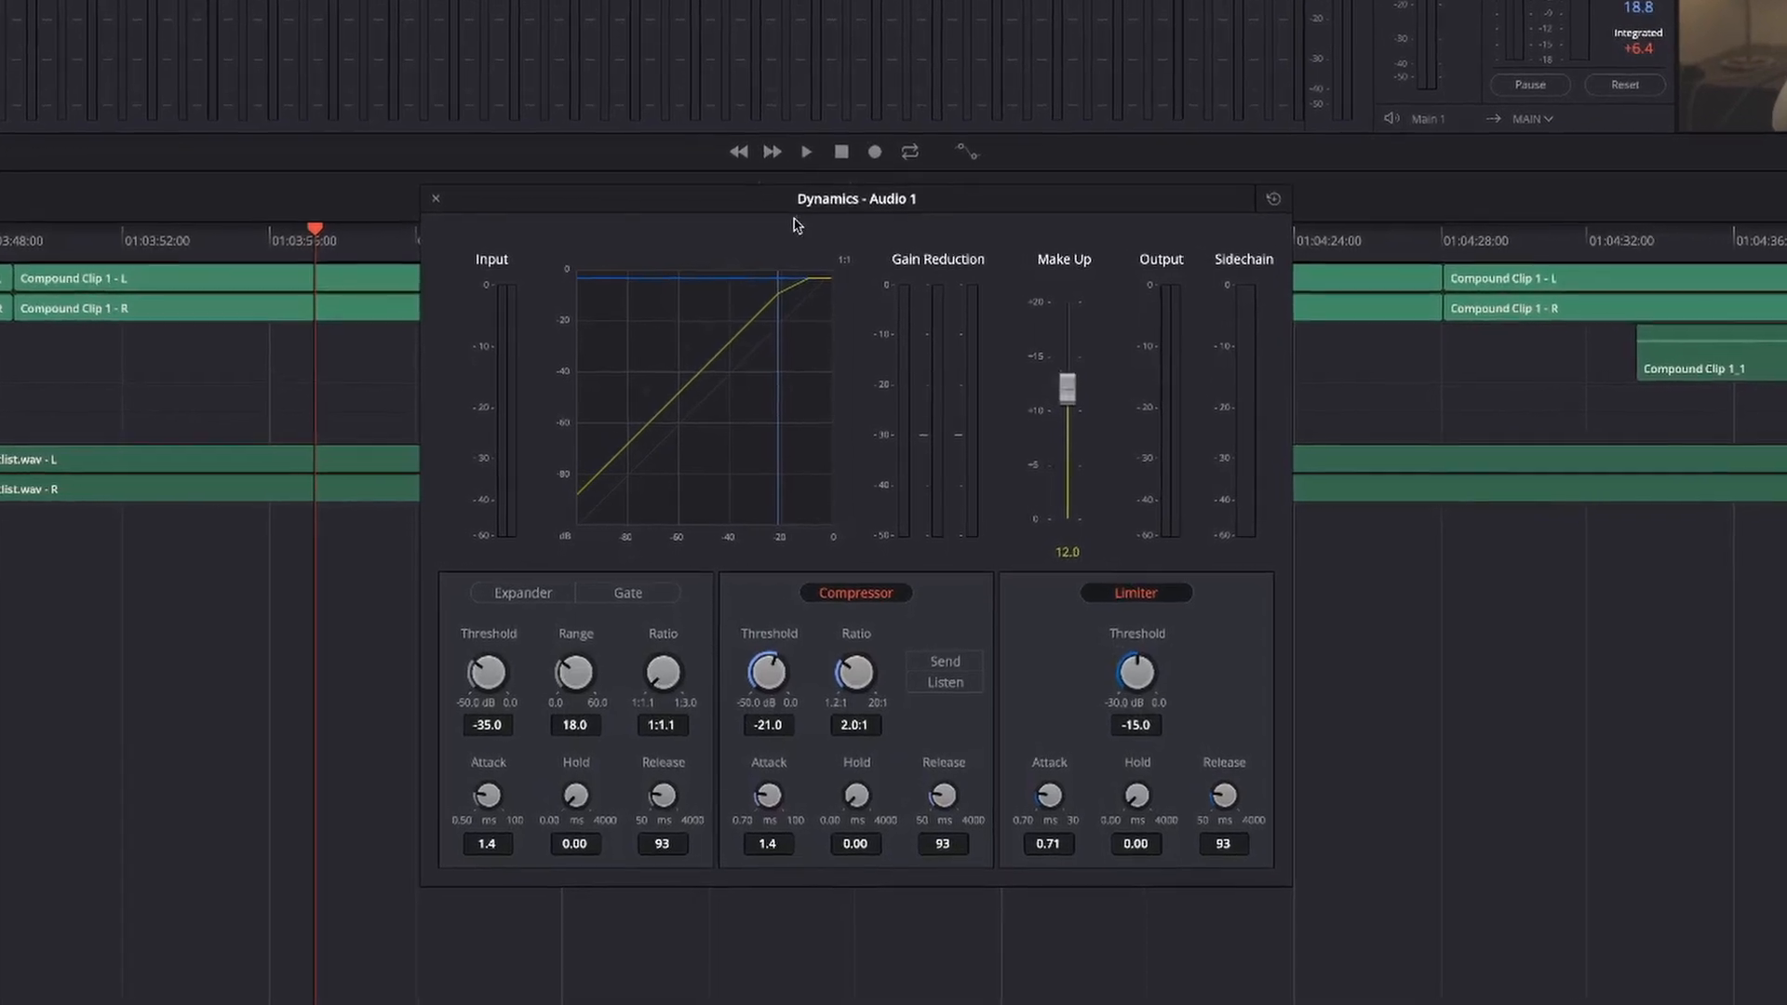
click(421, 190)
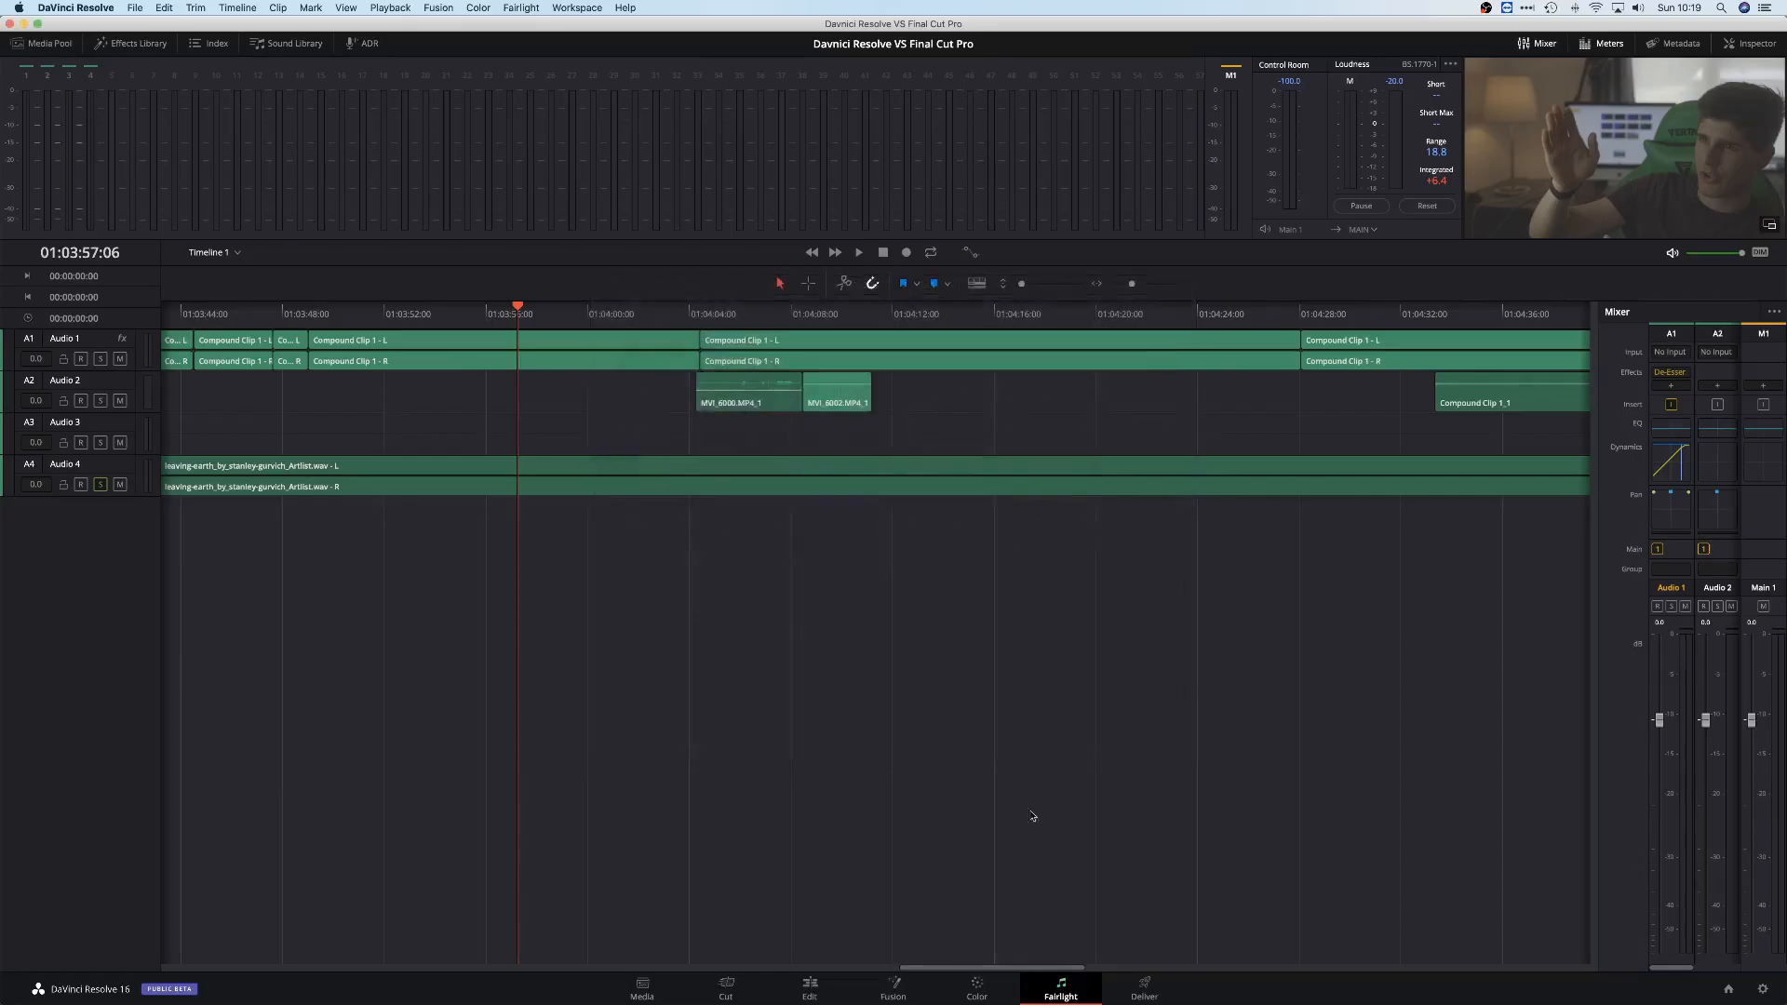
During playback of Copy of Timeline 1, set Audio 1's make-up gain to 12.0, compressor threshold to -21.0 and limiter threshold to -15.7
key(space)
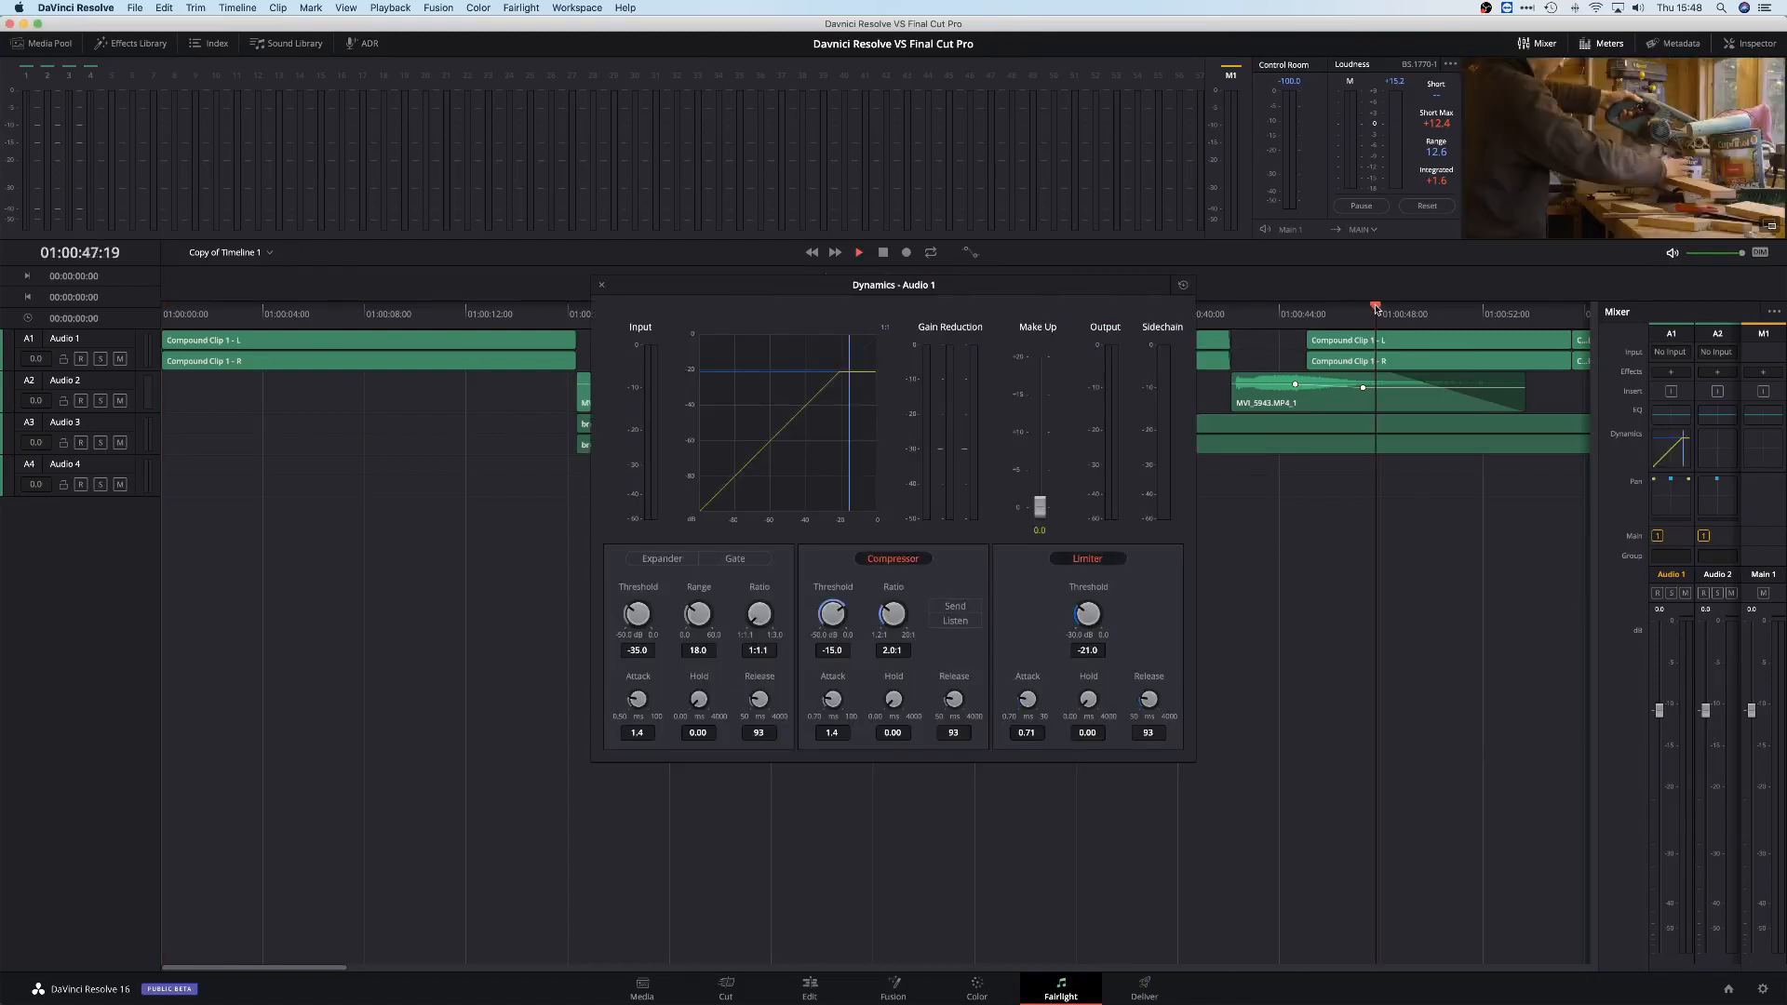
drag(1028, 412, 1030, 417)
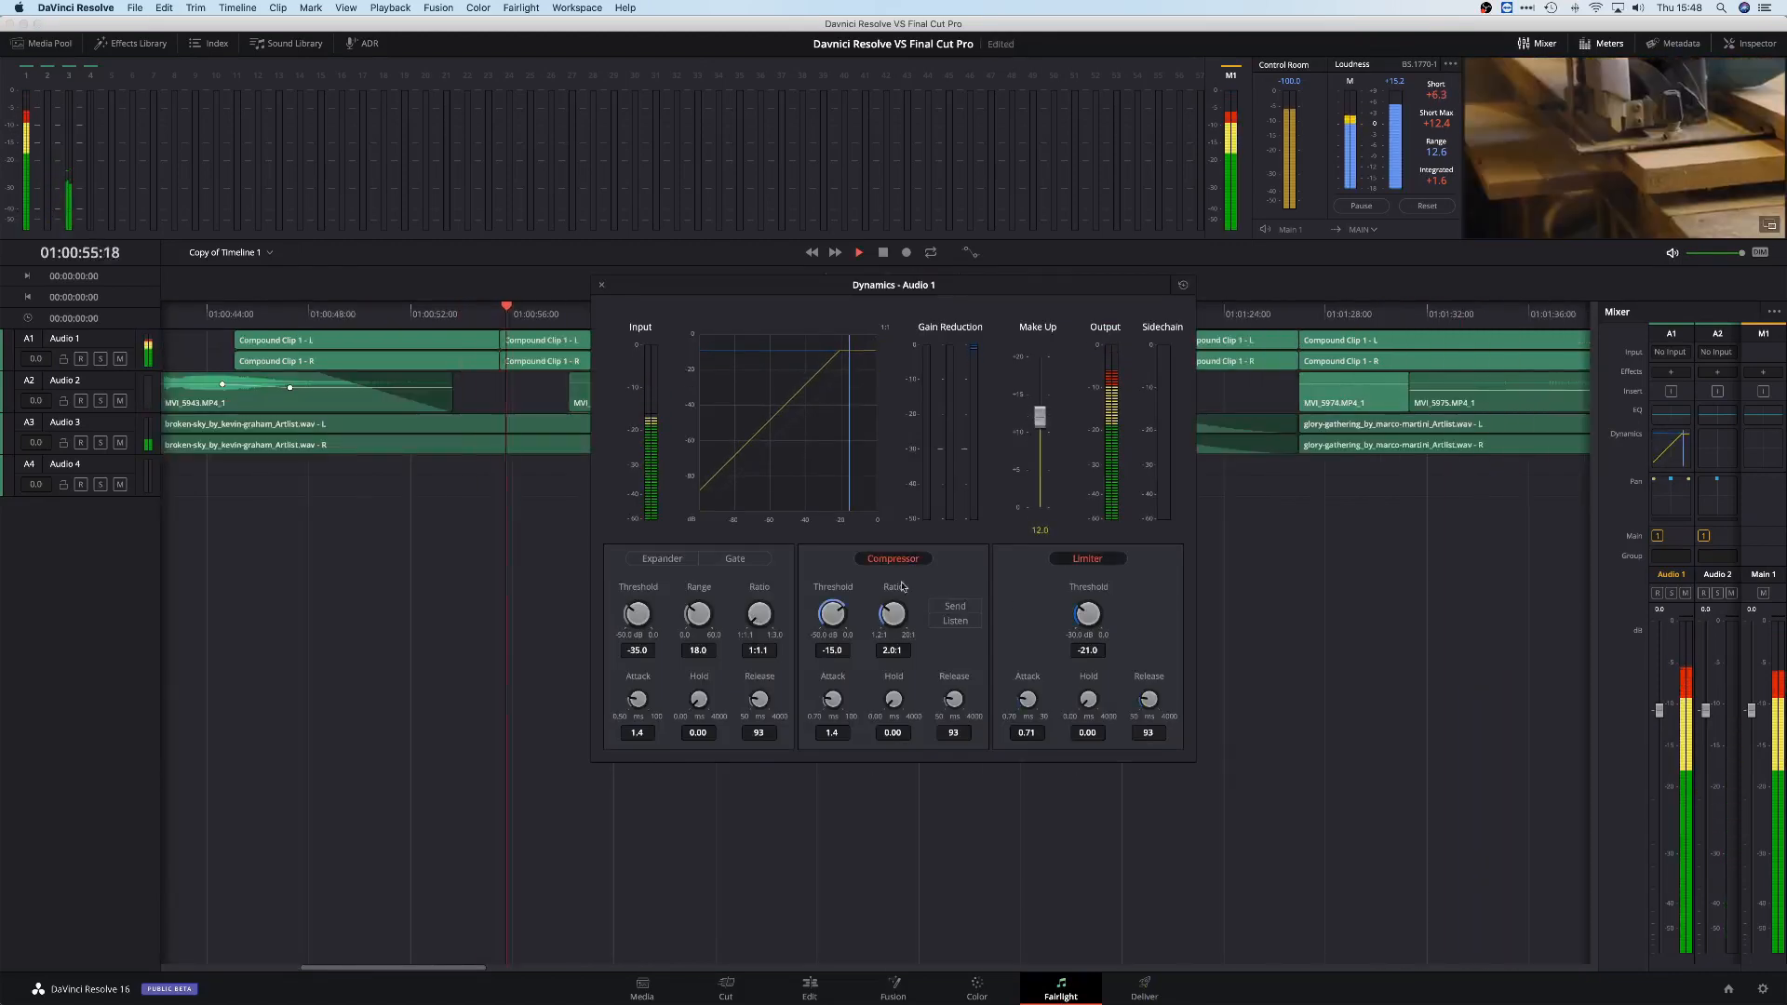
drag(812, 593, 806, 594)
drag(1085, 613, 1121, 599)
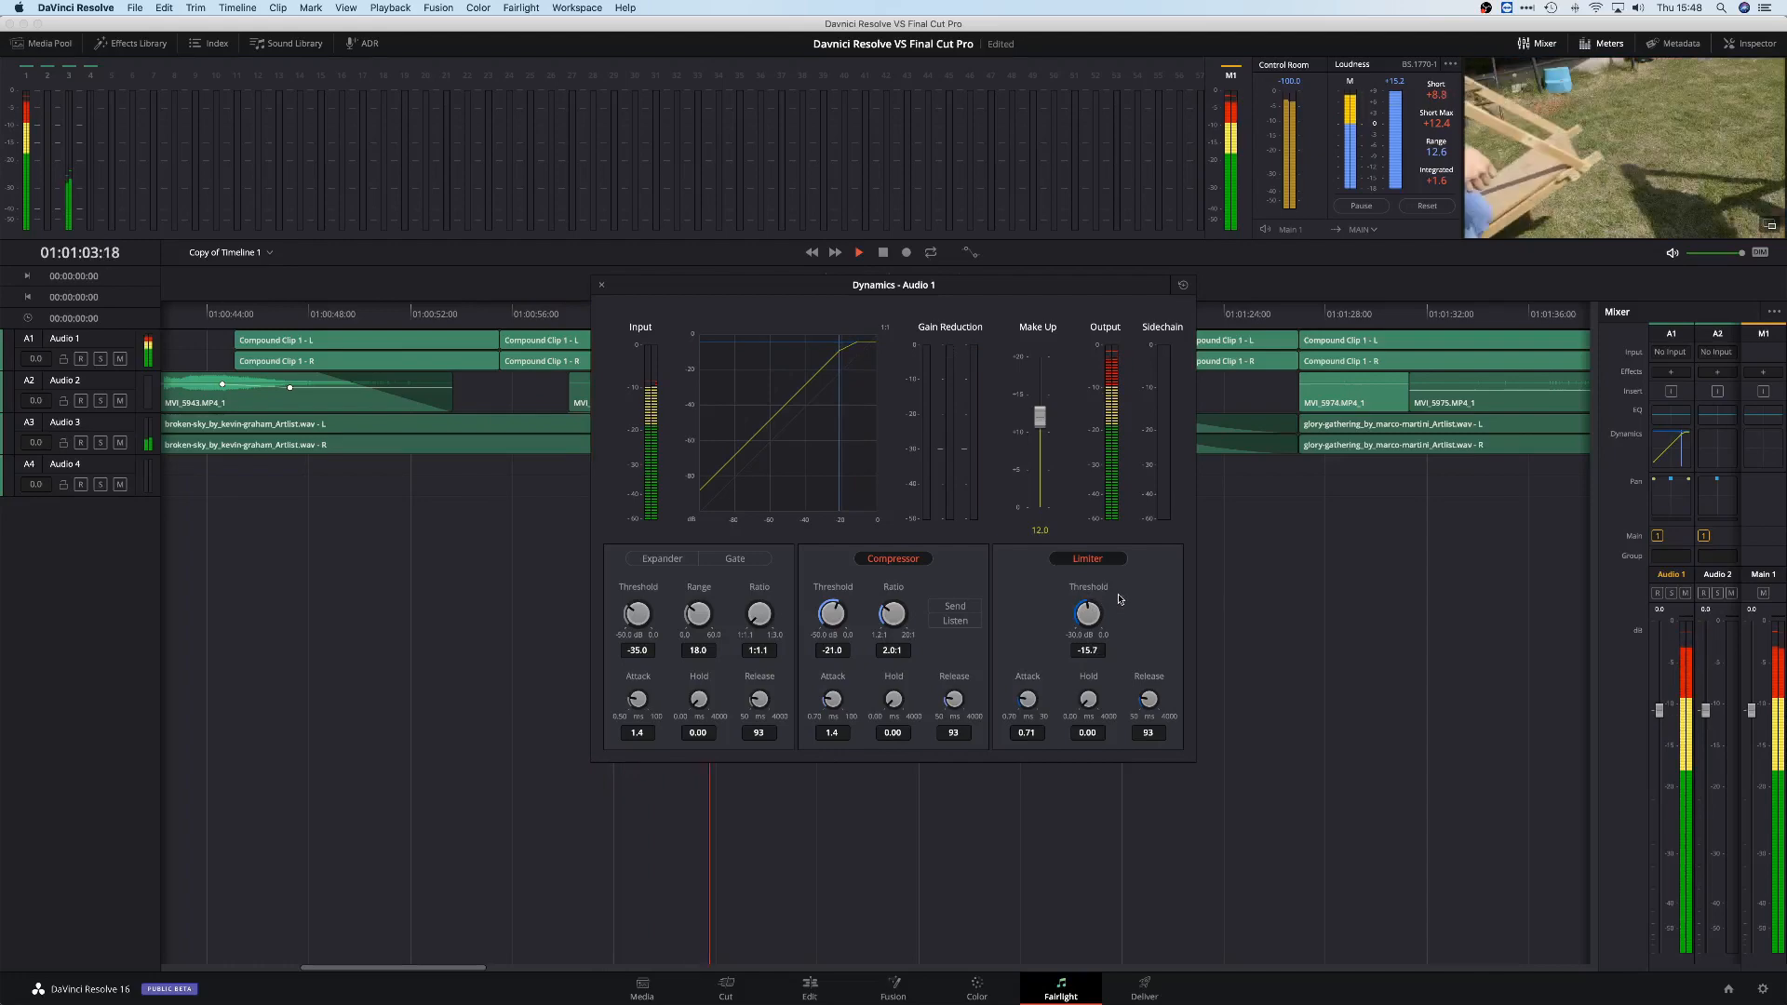